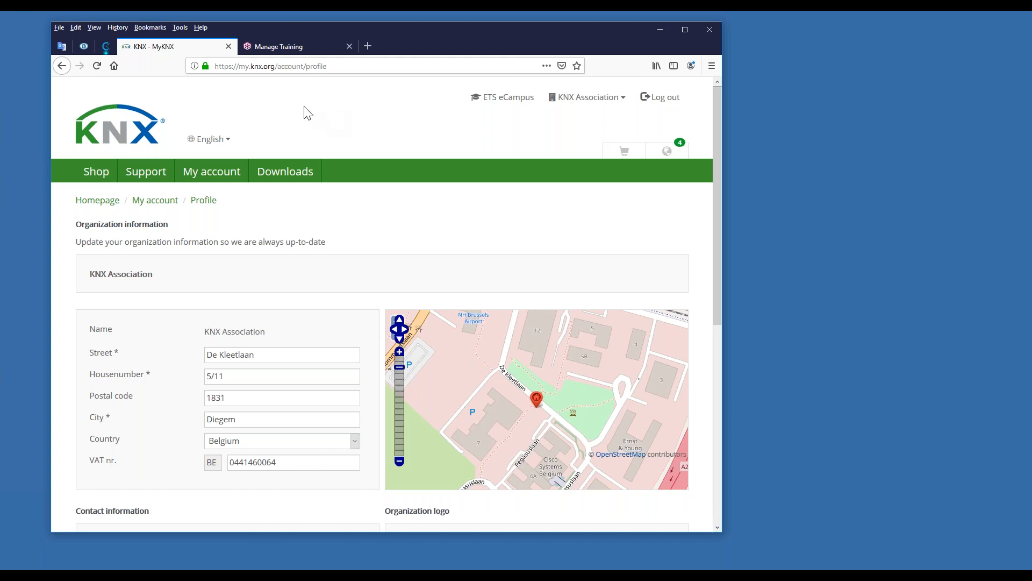
# - Open the KNX shop's complete software list and go to its second page
pyautogui.click(101, 178)
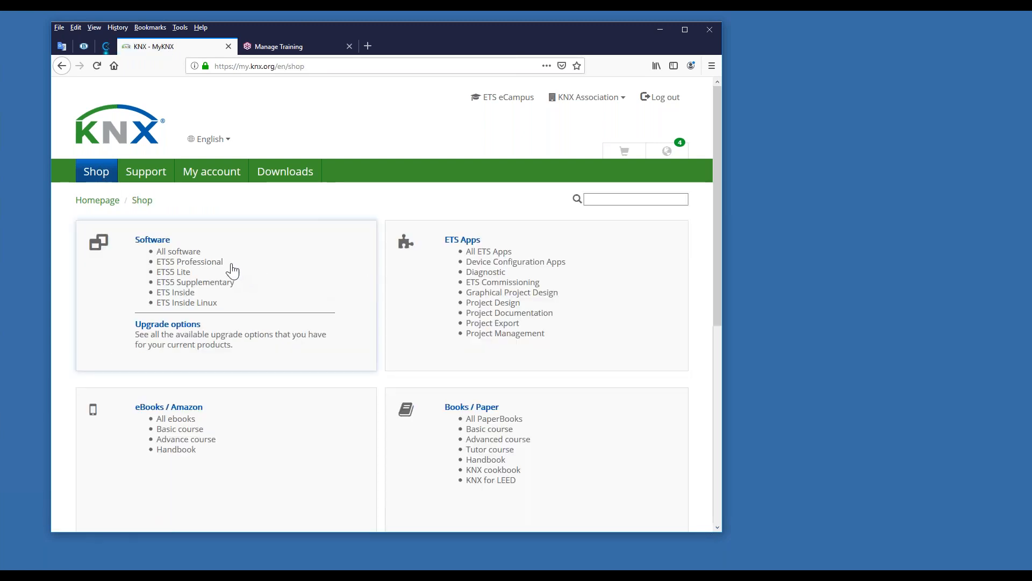
pyautogui.click(153, 245)
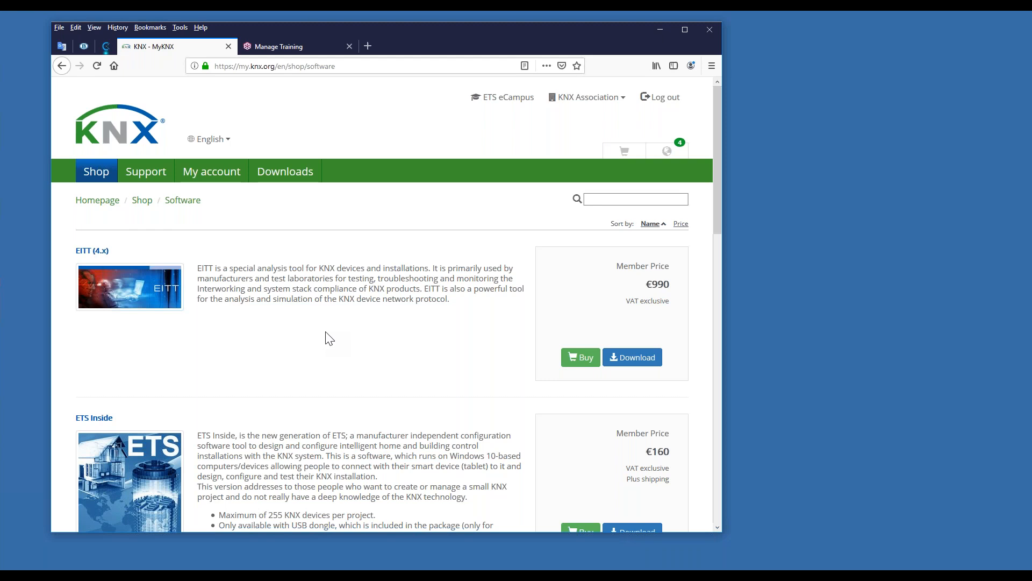
pyautogui.scroll(-1, 330, 337)
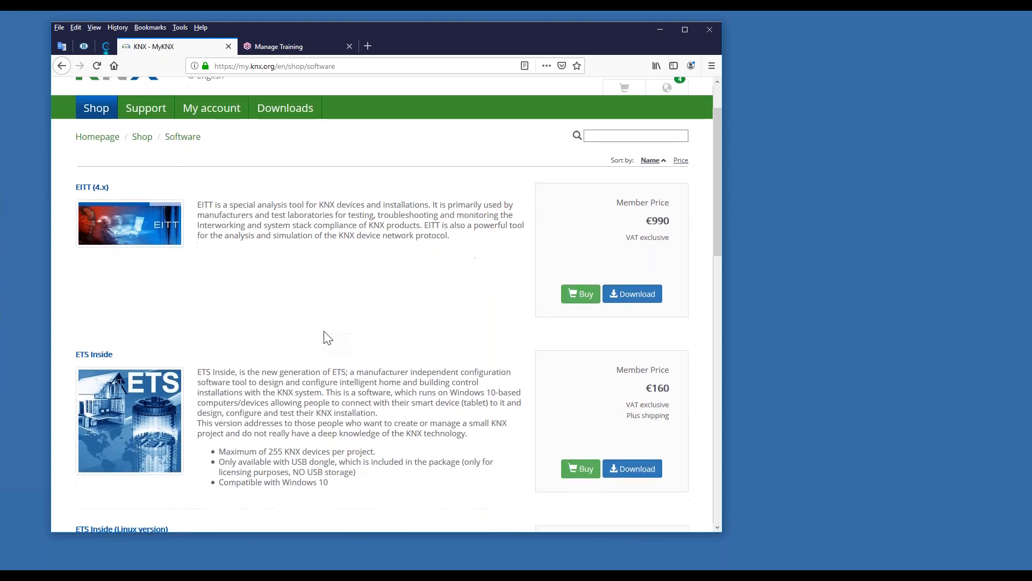
pyautogui.scroll(-3, 326, 344)
pyautogui.scroll(-10, 322, 339)
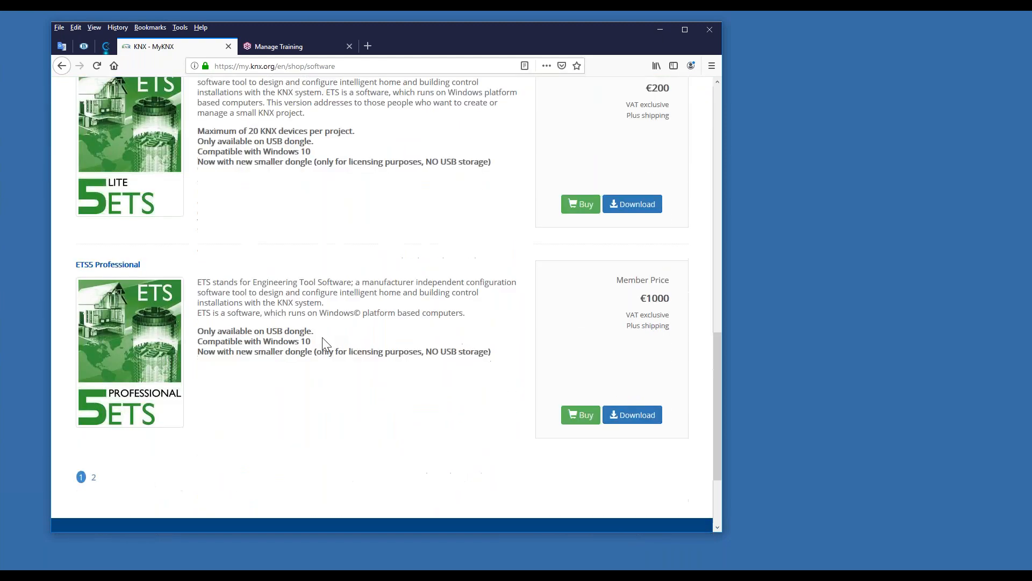
pyautogui.click(94, 478)
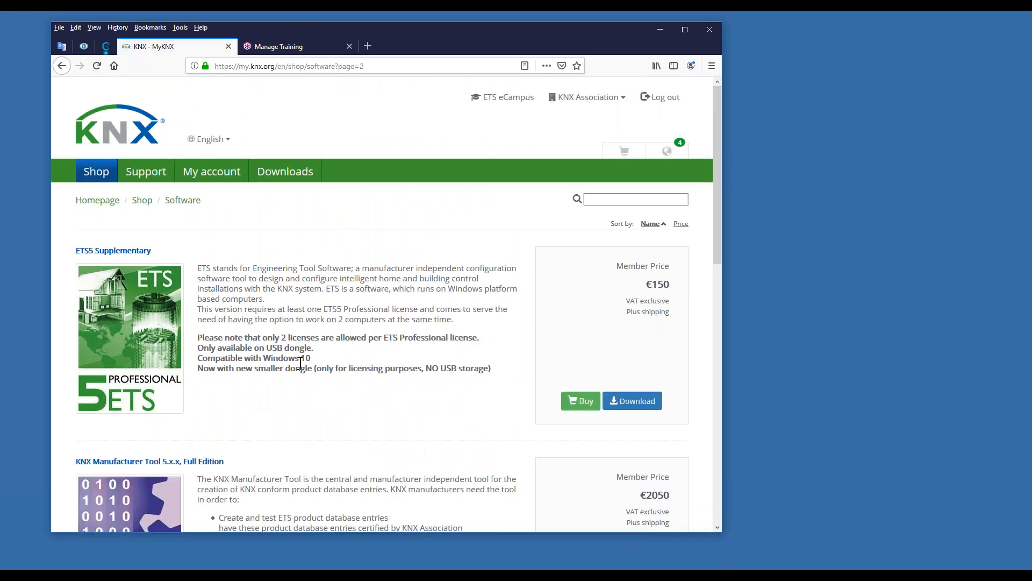
# - Find KNX Virtual in the software list and expand its full description
pyautogui.scroll(-3, 301, 365)
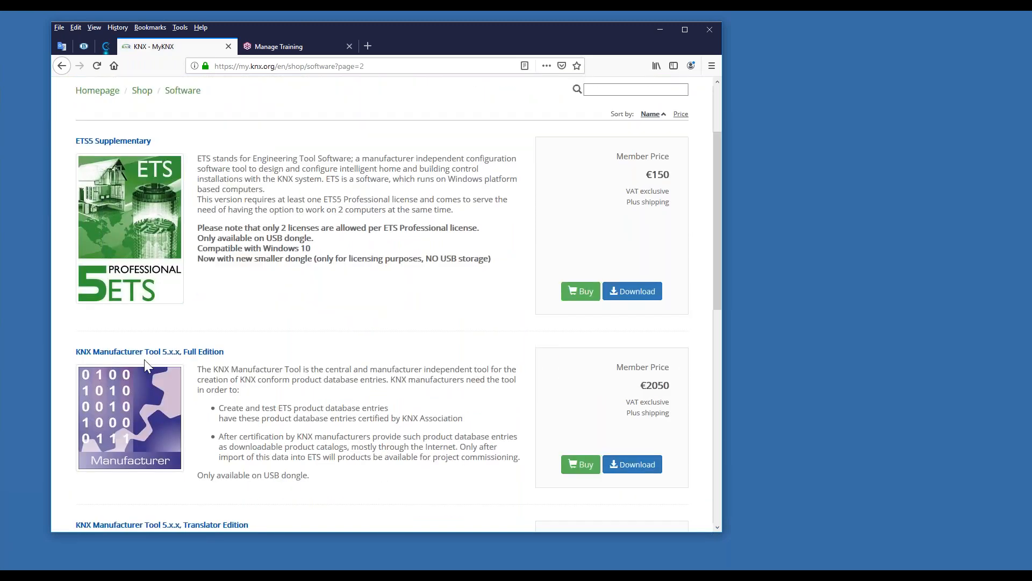
pyautogui.scroll(-3, 312, 332)
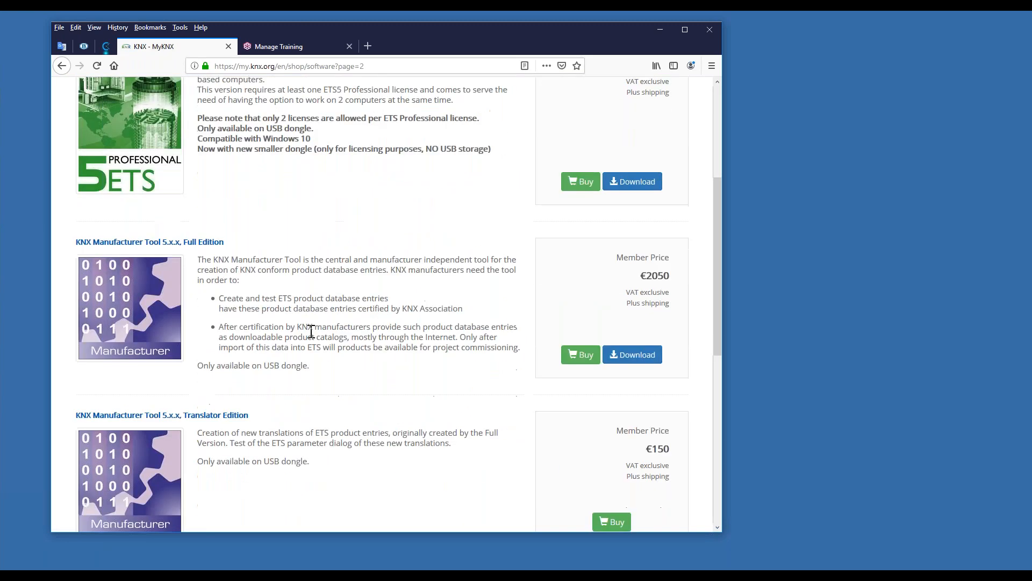
pyautogui.scroll(-7, 312, 331)
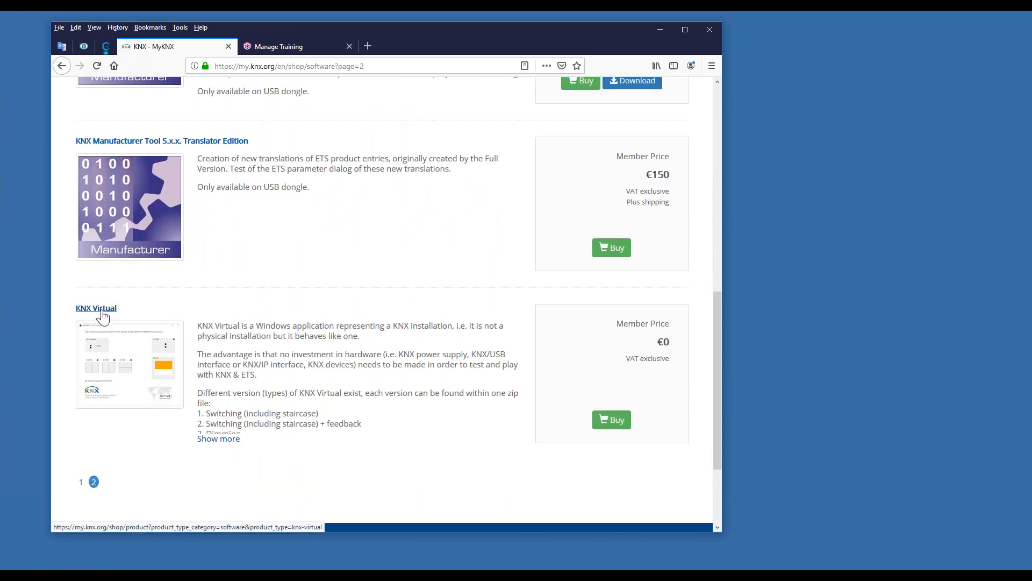
pyautogui.click(221, 439)
pyautogui.scroll(-3, 380, 410)
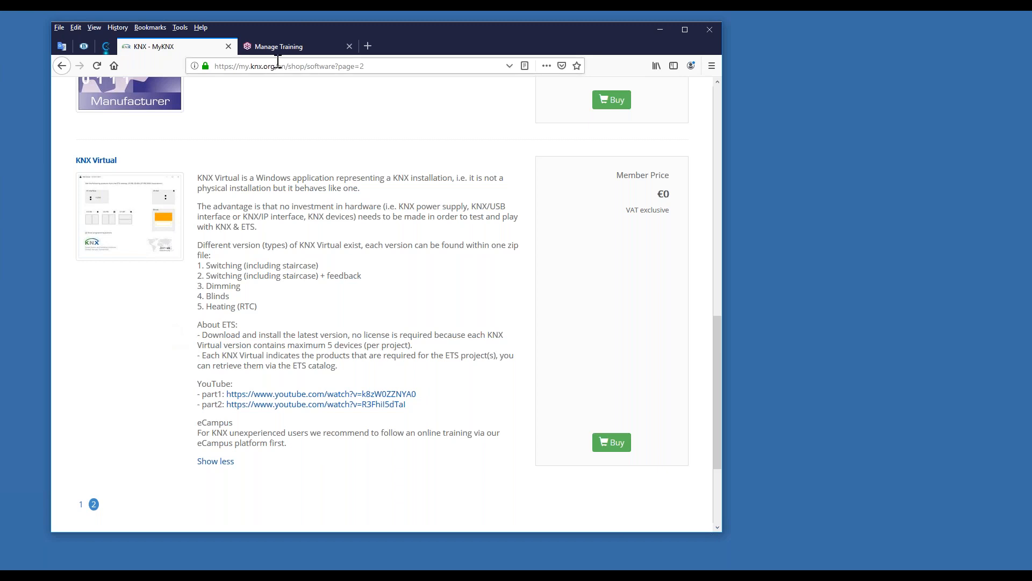
# - Minimize the browser, launch KNXdemo.exe from the Debug folder, and minimize the folder window
pyautogui.click(659, 31)
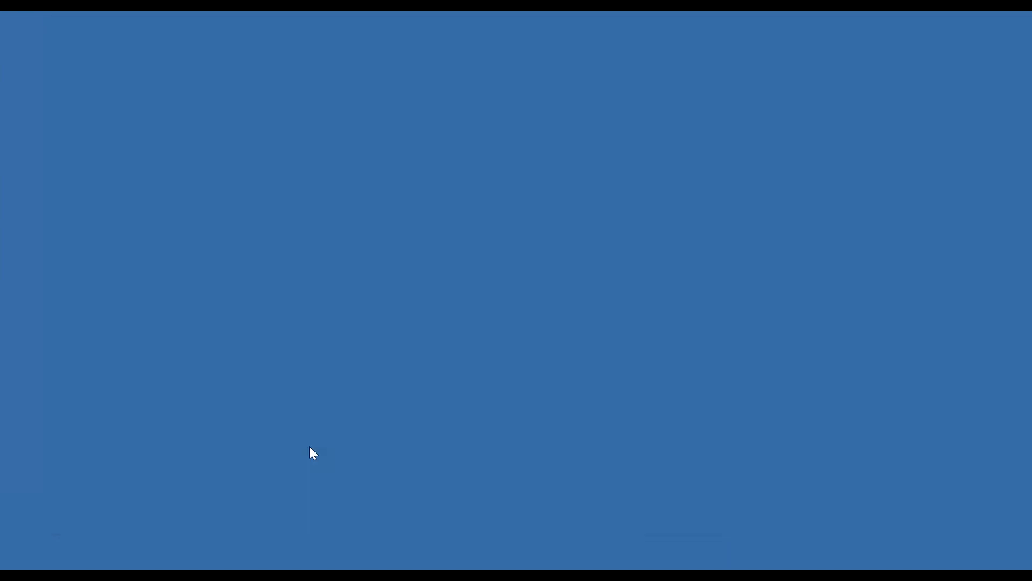
pyautogui.moveTo(93, 570)
pyautogui.click(92, 570)
pyautogui.doubleClick(348, 134)
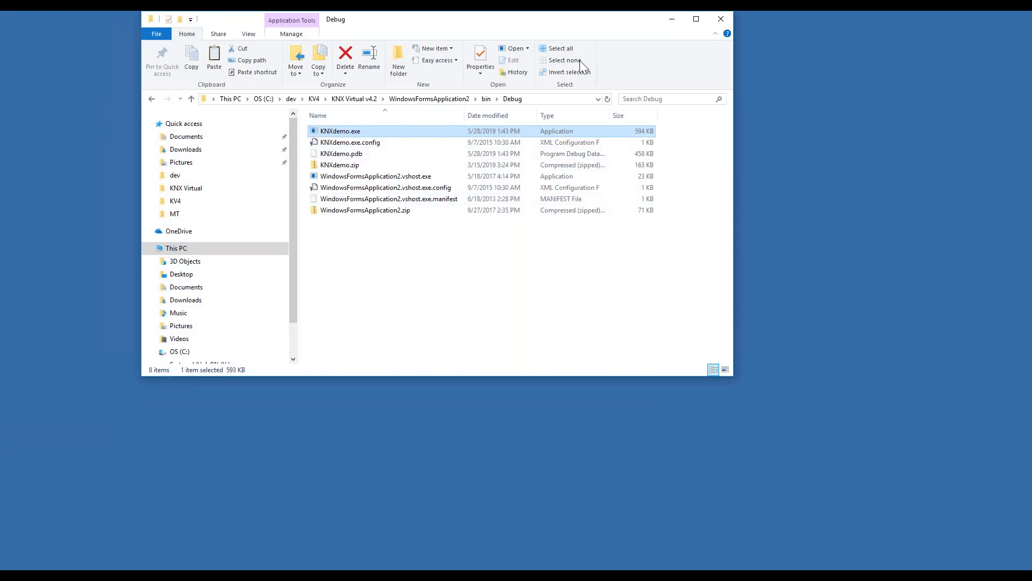
pyautogui.click(678, 24)
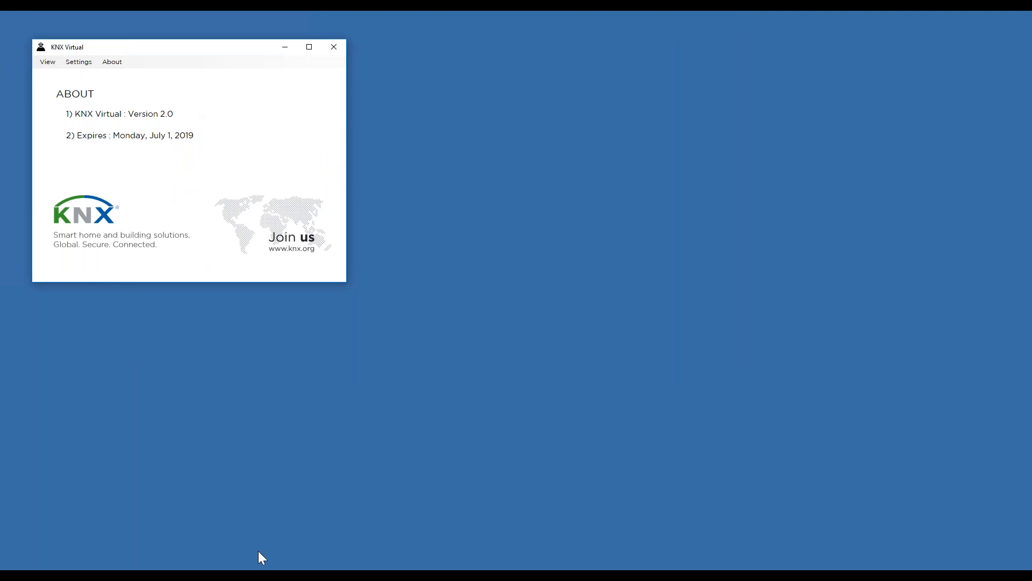
# - Switch to the Test Project KV 2.0 window in ETS5 and reposition it beside KNX Virtual
pyautogui.click(144, 516)
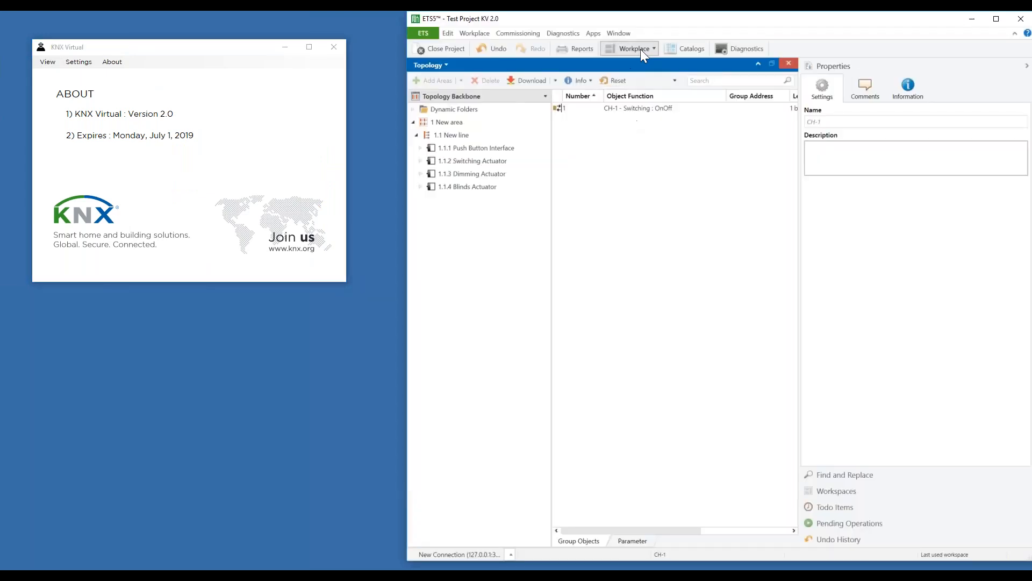
pyautogui.moveTo(721, 22); pyautogui.dragTo(701, 25)
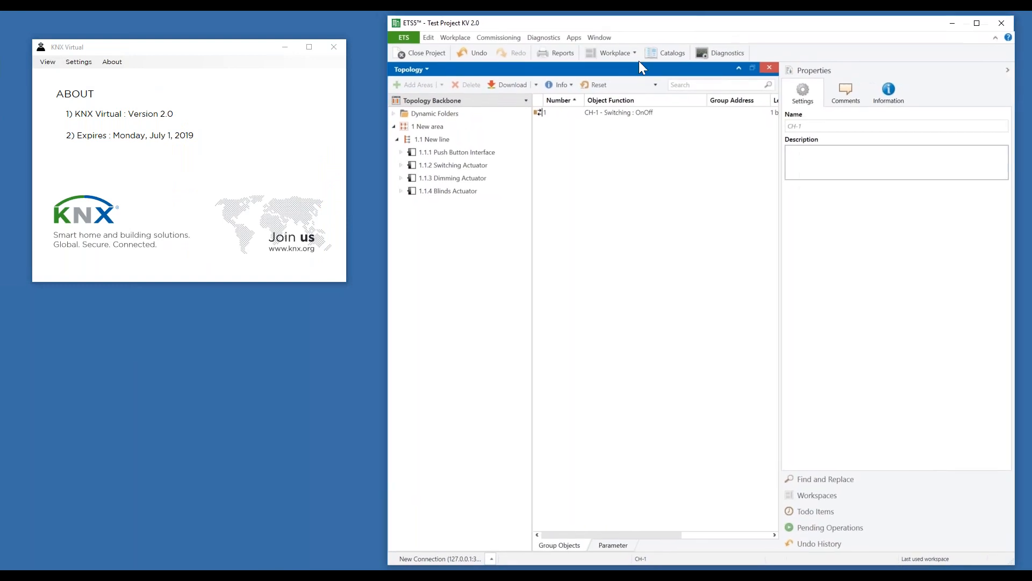
# - In KNX Virtual, accept the KNXnet/IP interface settings and show the Devices view
pyautogui.click(82, 65)
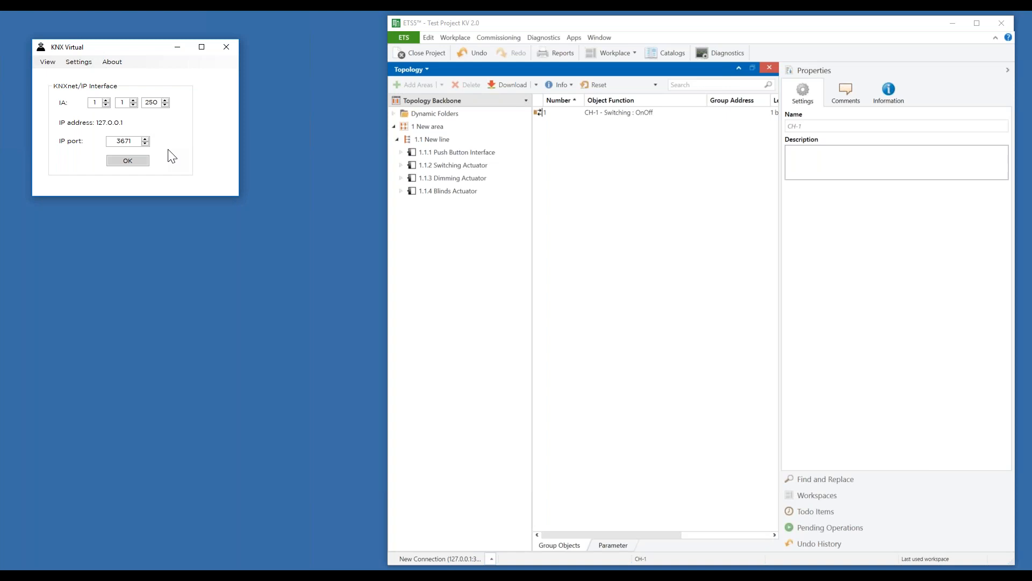
pyautogui.click(134, 162)
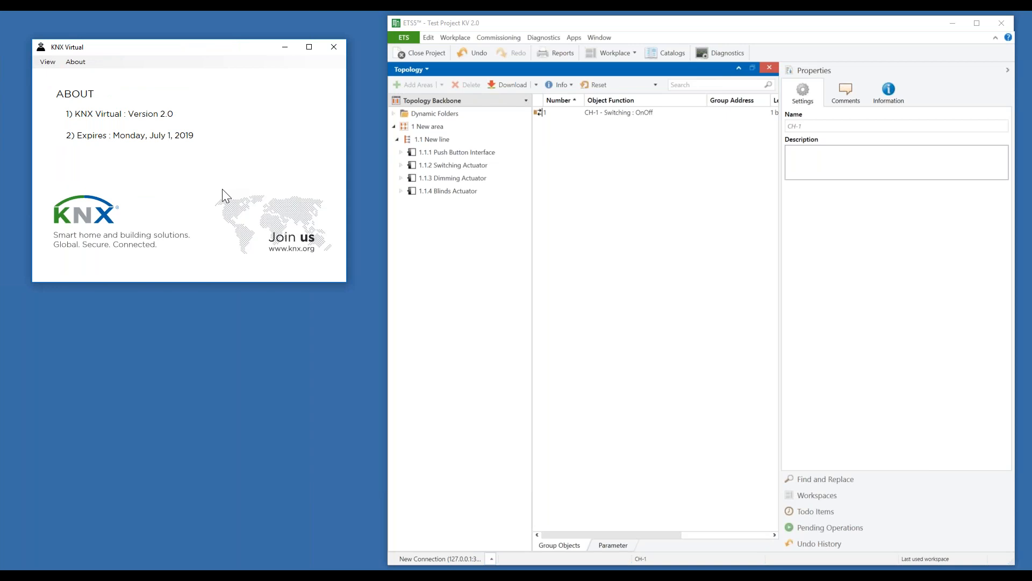
pyautogui.click(48, 62)
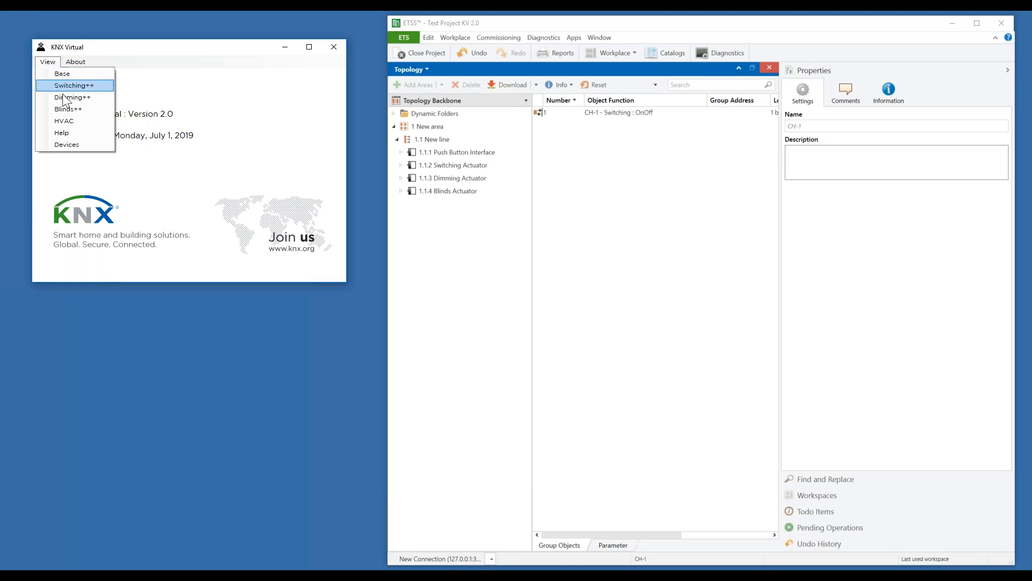
pyautogui.click(72, 144)
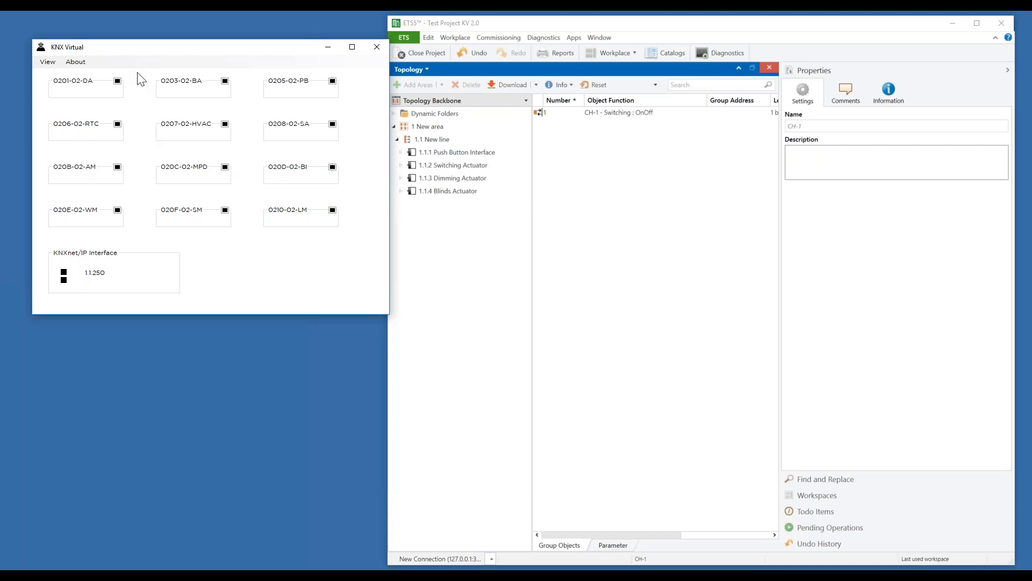
# - Examine the Base, Switching++, Dimming++, Blinds++ and HVAC views of KNX Virtual one after another
pyautogui.click(47, 63)
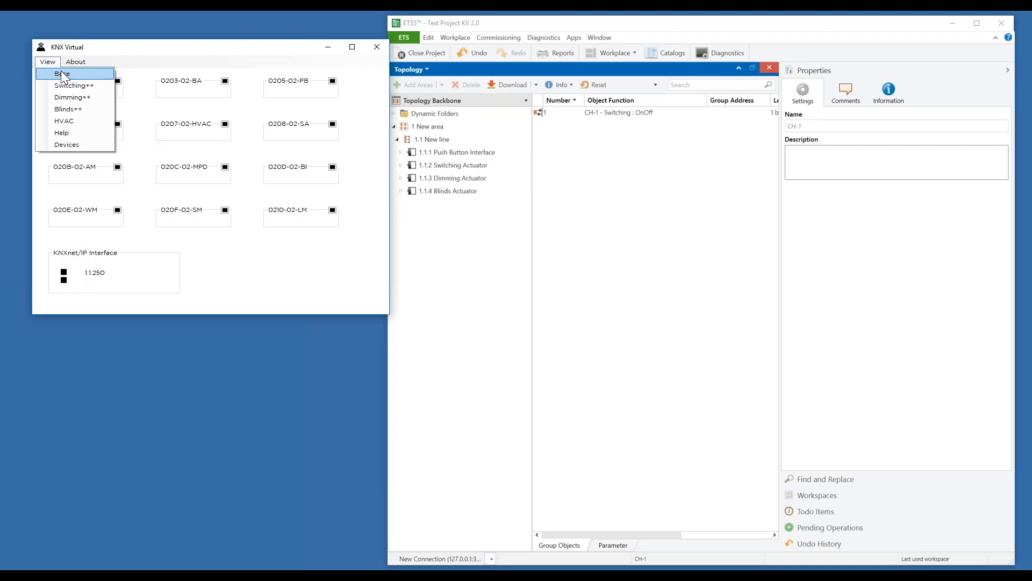
pyautogui.click(61, 73)
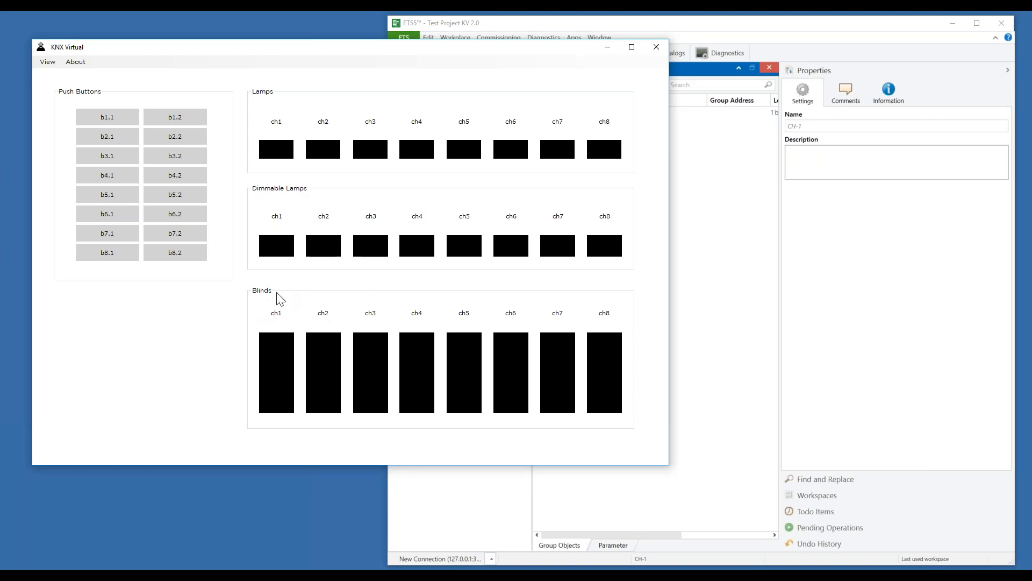
pyautogui.click(47, 62)
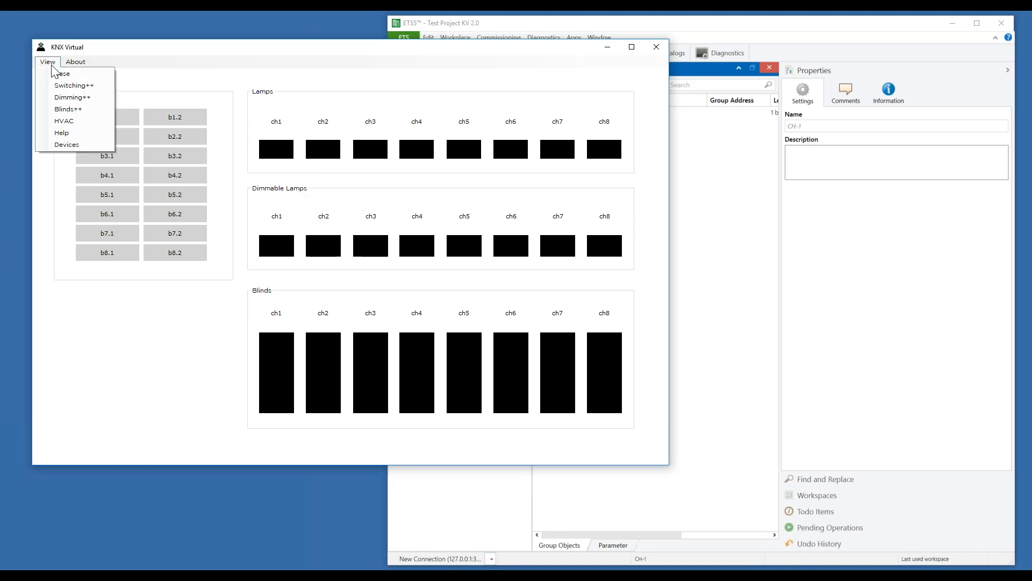
pyautogui.click(68, 87)
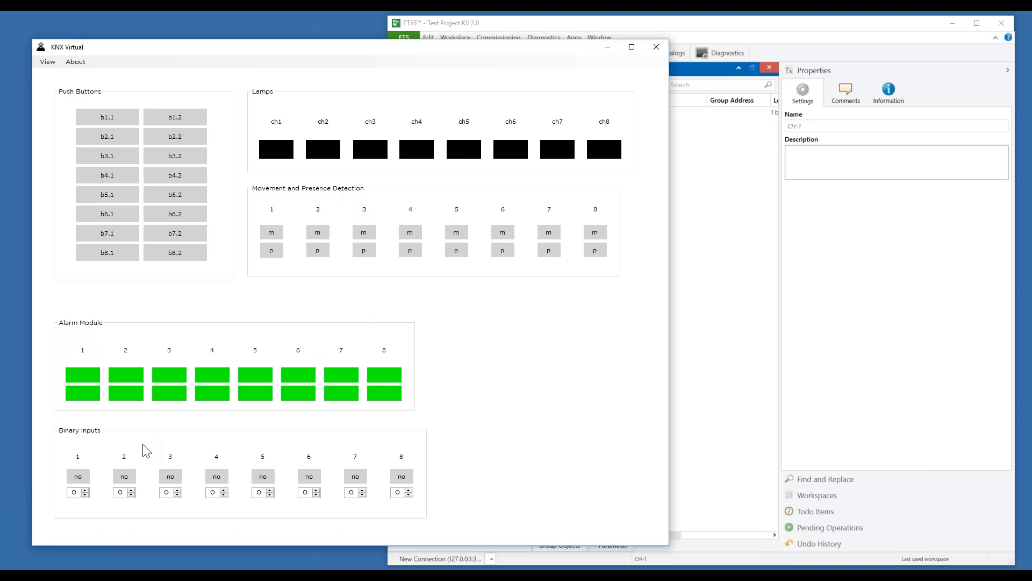
pyautogui.click(51, 63)
pyautogui.click(64, 98)
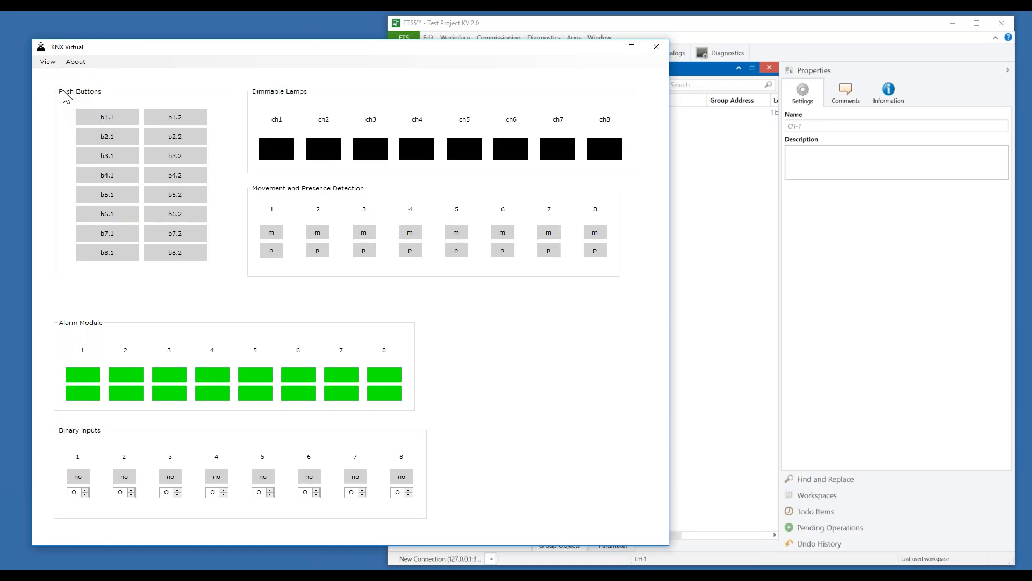
pyautogui.click(48, 63)
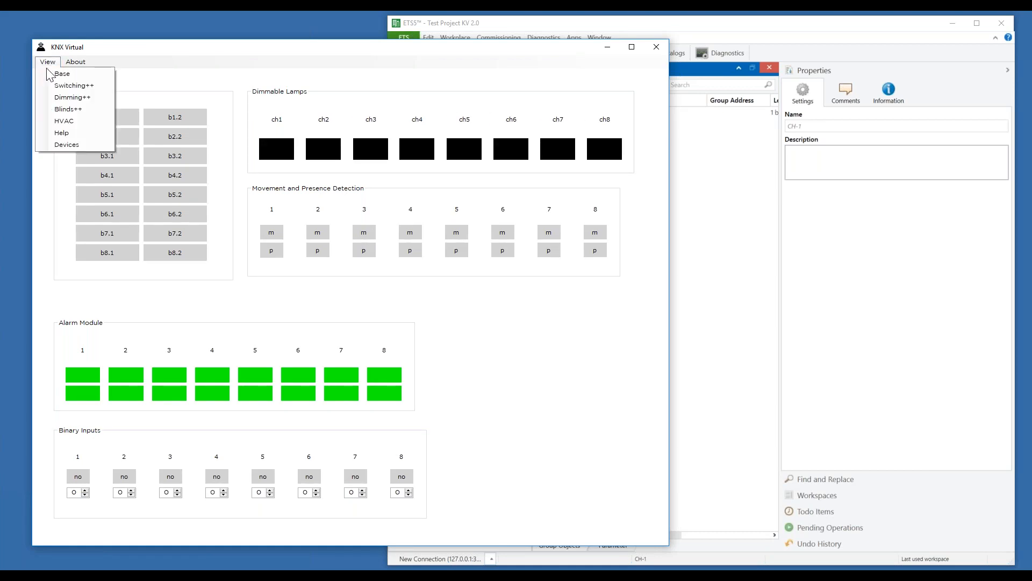
pyautogui.click(69, 110)
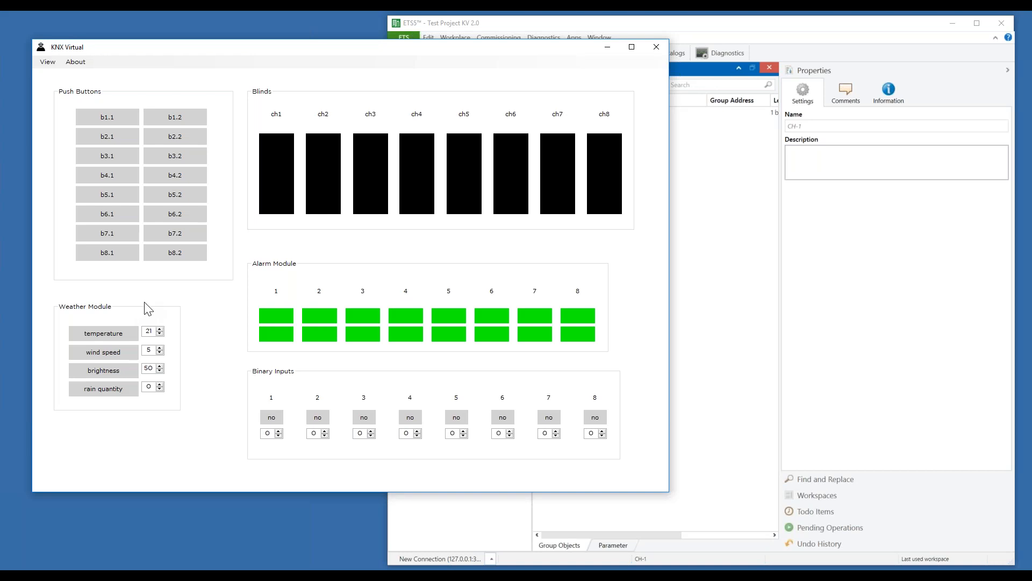
pyautogui.click(48, 63)
pyautogui.click(65, 123)
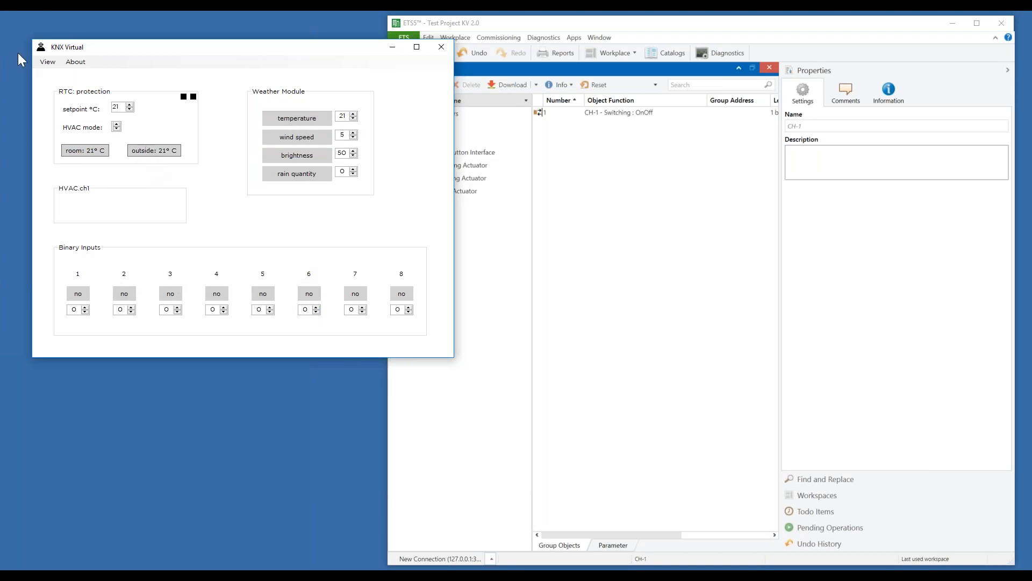
# - Return KNX Virtual to the Base view, narrow its window, and arrange it side by side with a slightly widened ETS5 window
pyautogui.click(48, 62)
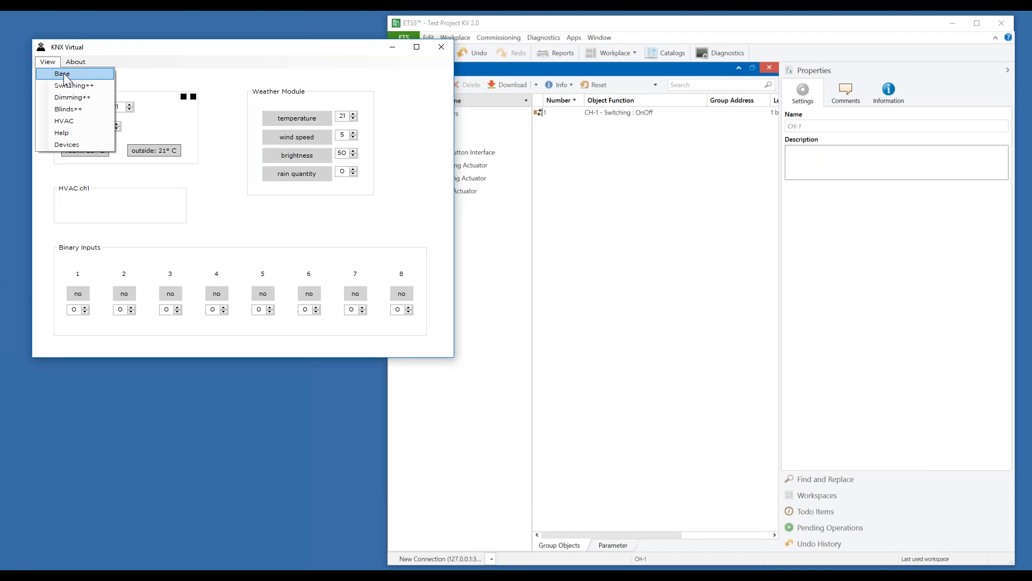
pyautogui.click(66, 79)
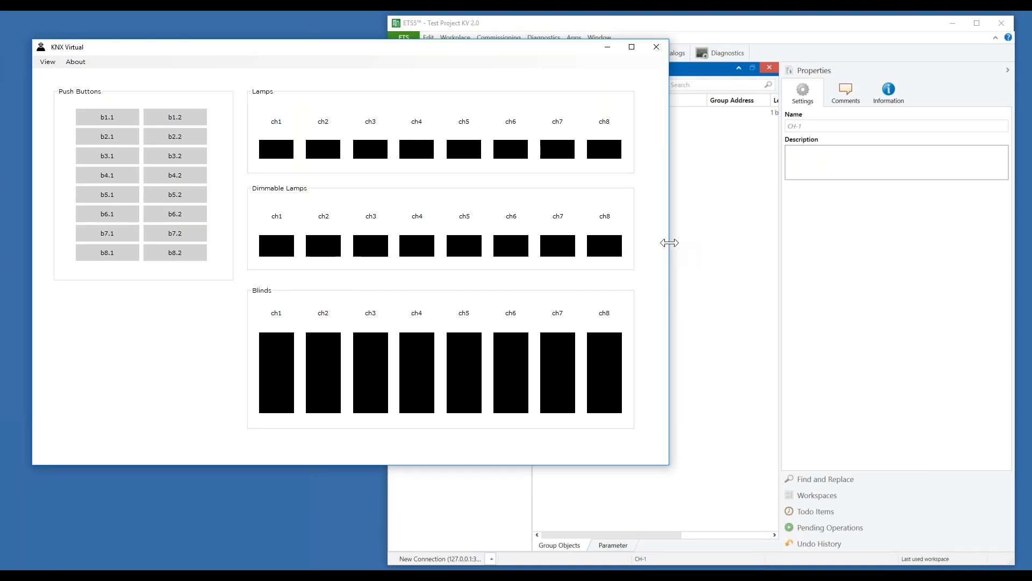
pyautogui.moveTo(668, 242); pyautogui.dragTo(460, 239)
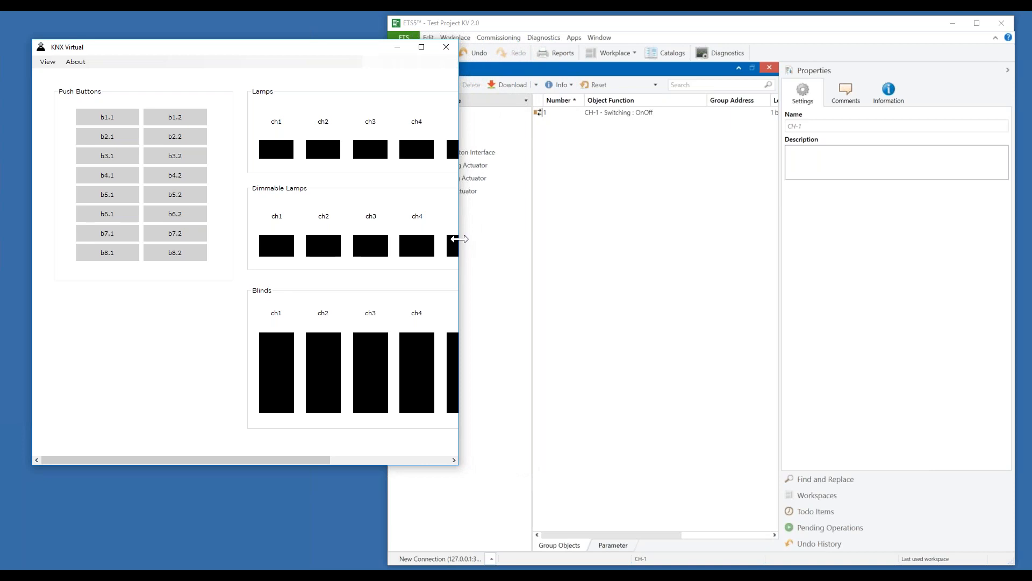
pyautogui.moveTo(459, 238); pyautogui.dragTo(361, 228)
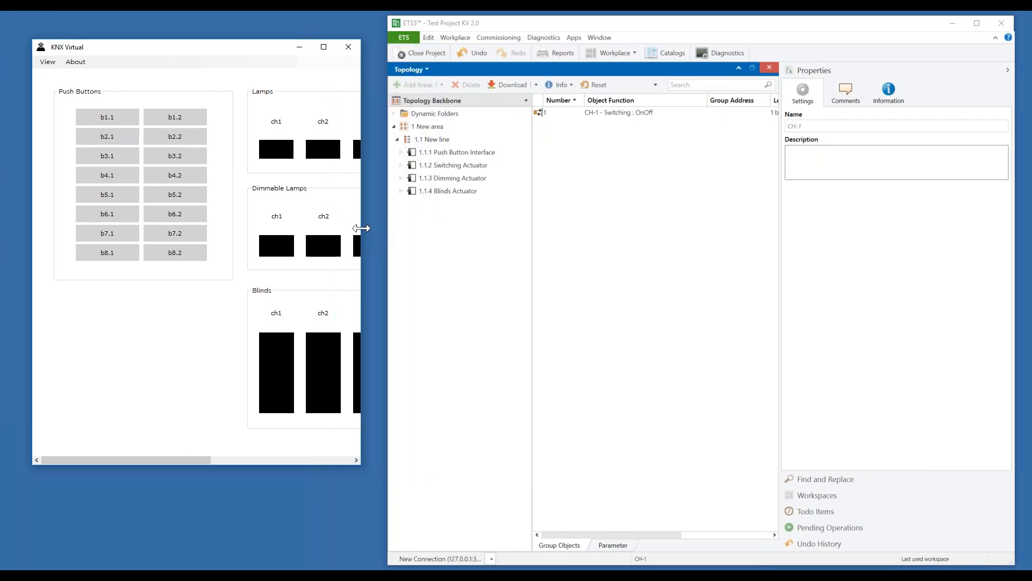
pyautogui.moveTo(253, 48)
pyautogui.mouseDown()
pyautogui.moveTo(234, 54)
pyautogui.moveTo(243, 52)
pyautogui.mouseUp()
pyautogui.moveTo(557, 23); pyautogui.dragTo(532, 22)
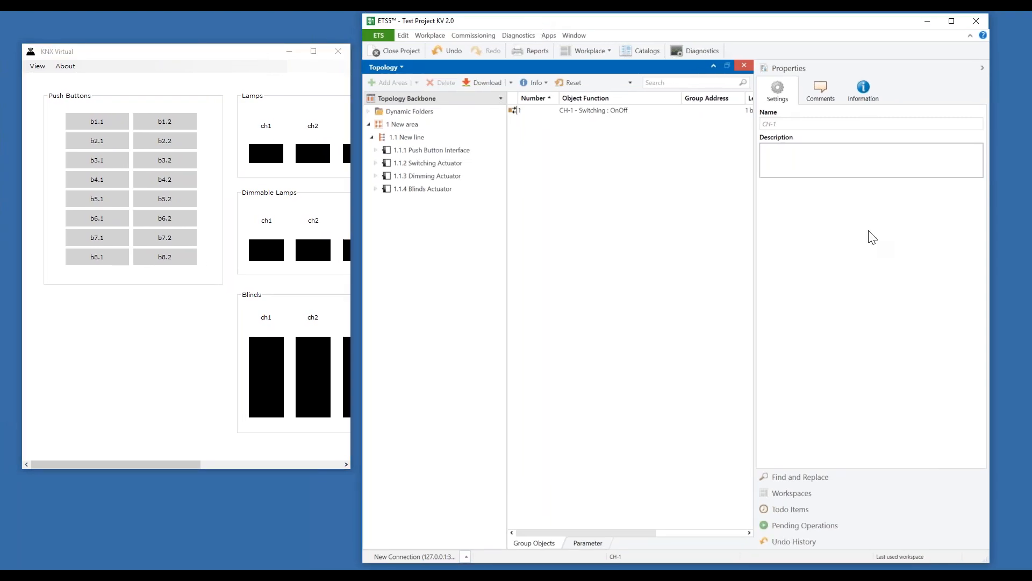
pyautogui.moveTo(989, 258); pyautogui.dragTo(1006, 258)
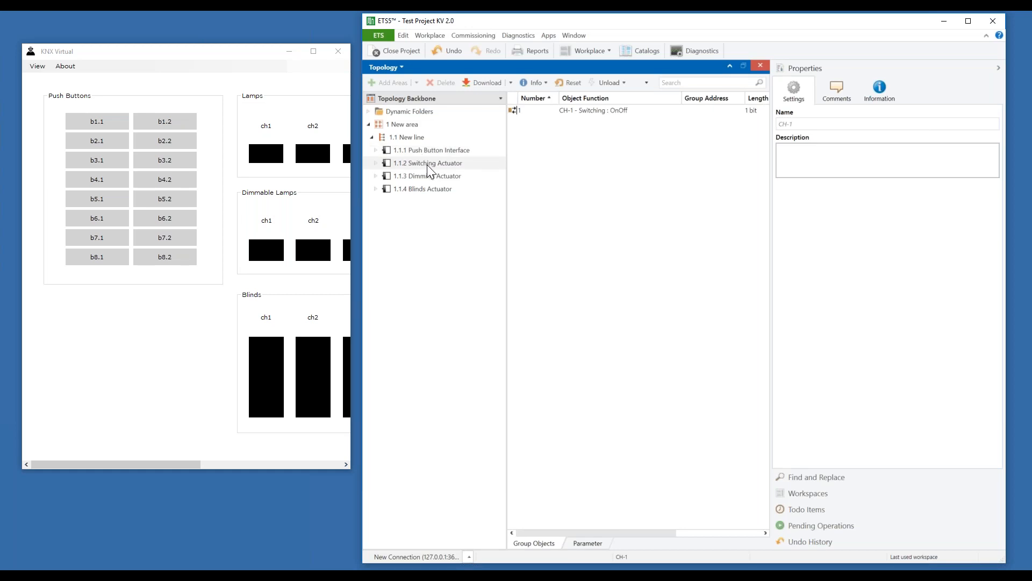
# - In the ETS5 topology, expand the Push Button Interface and Switching Actuator and select CH-1 of both devices together
pyautogui.click(376, 150)
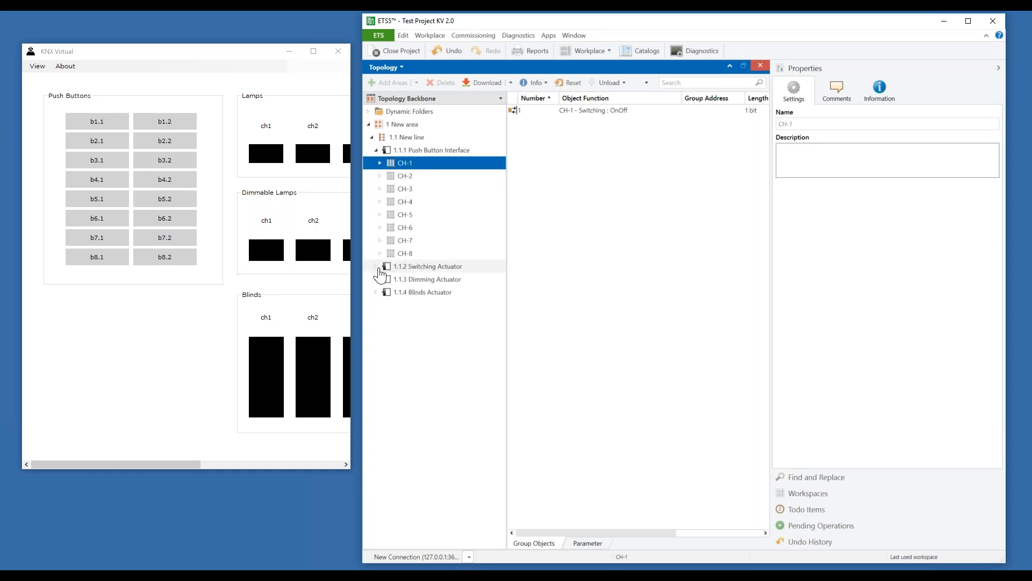
pyautogui.click(375, 162)
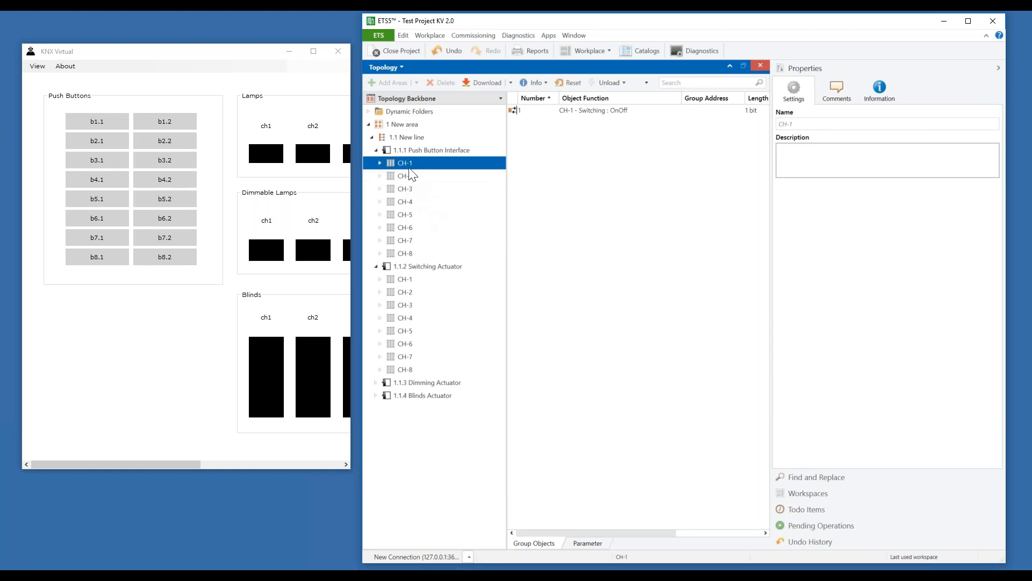
pyautogui.keyDown('ctrl'); pyautogui.click(409, 280); pyautogui.keyUp('ctrl')
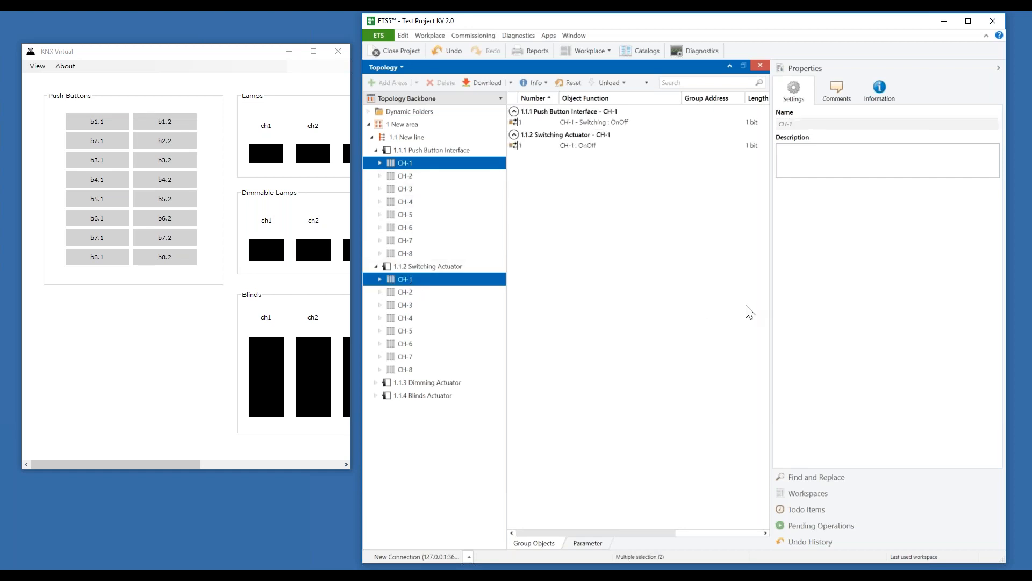
# - Widen the group objects list and link the CH-1 OnOff objects of both devices to new group address 0/0/1
pyautogui.moveTo(773, 243); pyautogui.dragTo(848, 249)
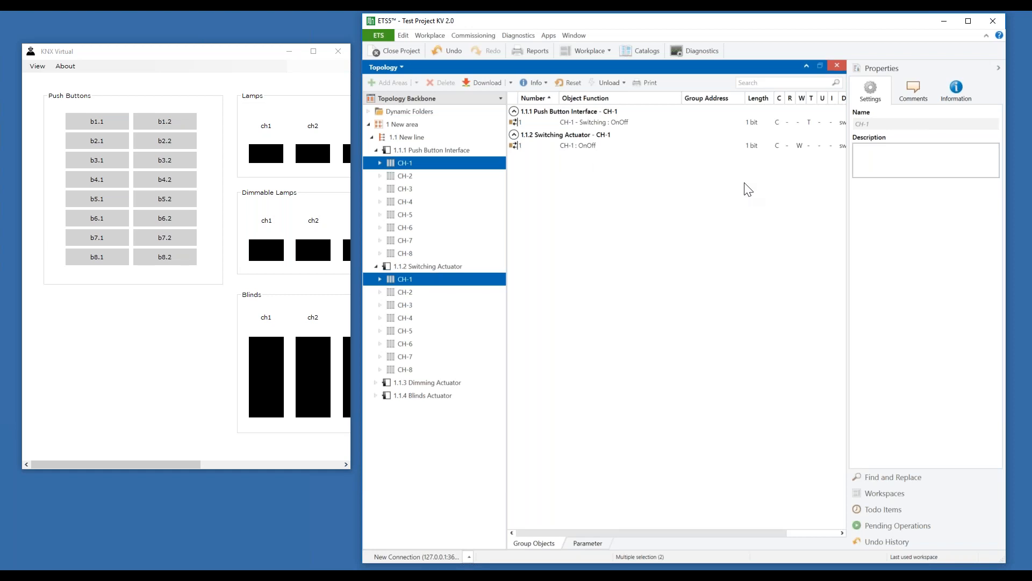
pyautogui.click(605, 124)
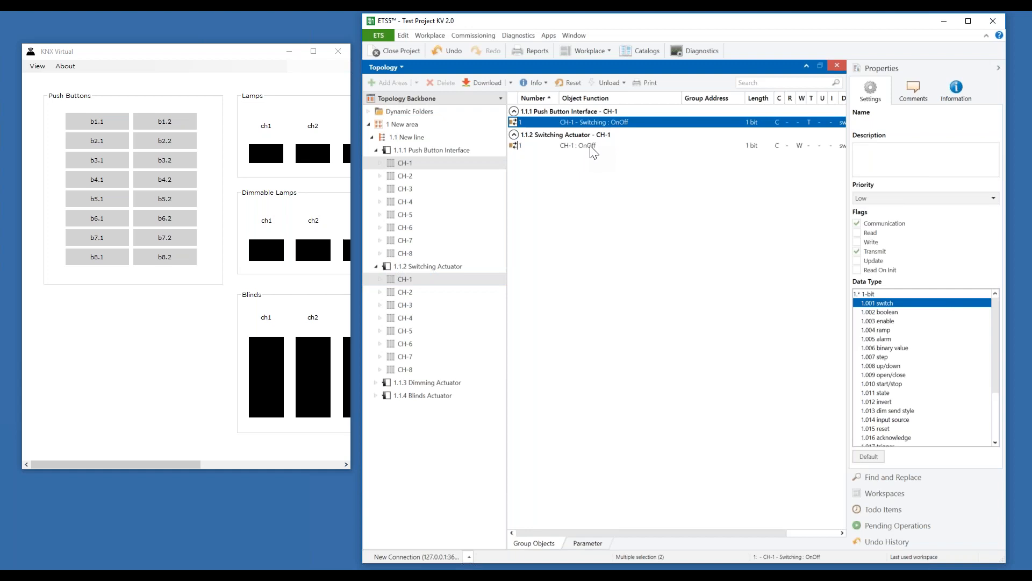
pyautogui.keyDown('ctrl'); pyautogui.click(591, 146); pyautogui.keyUp('ctrl')
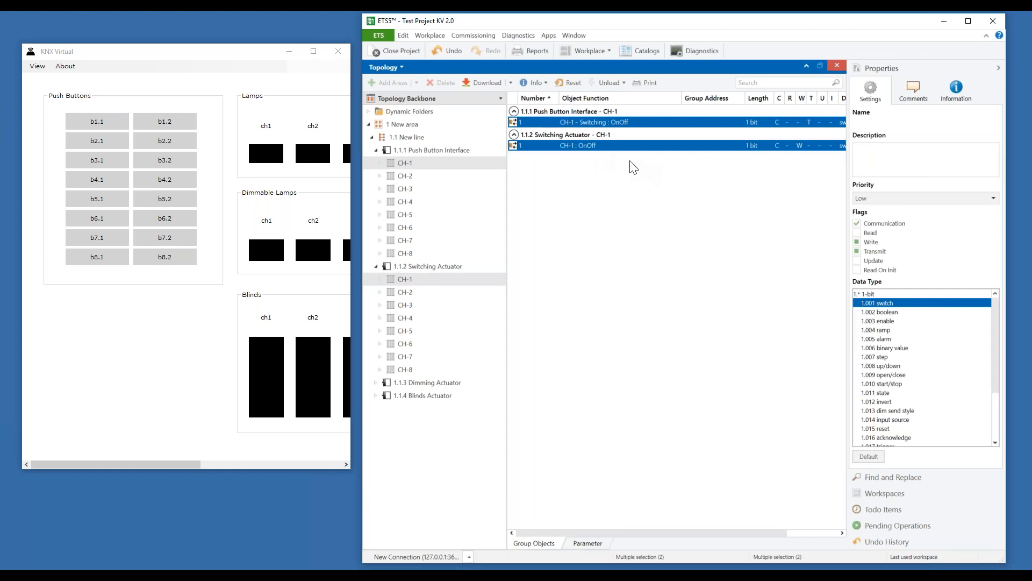
pyautogui.rightClick(626, 125)
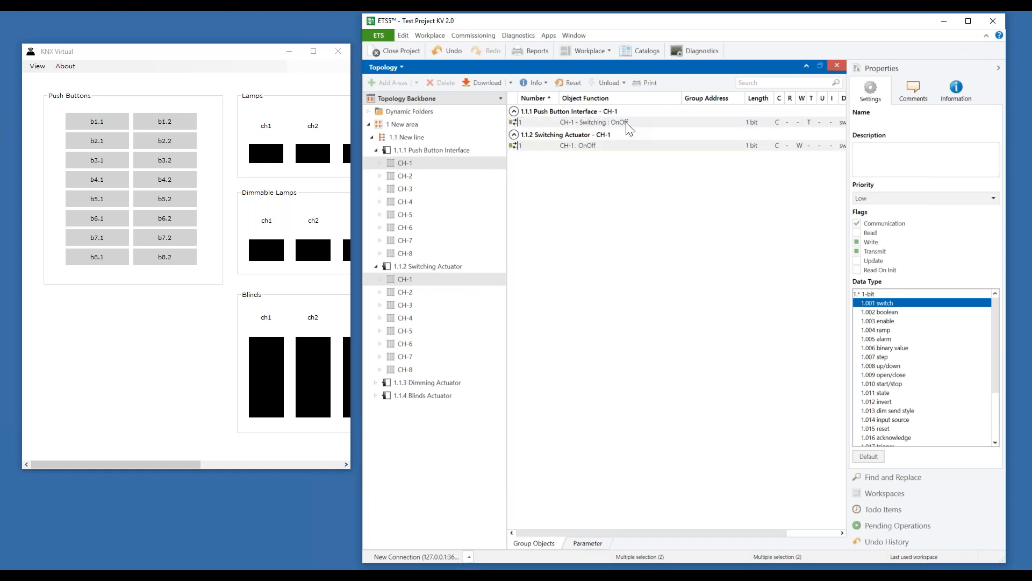
pyautogui.click(664, 169)
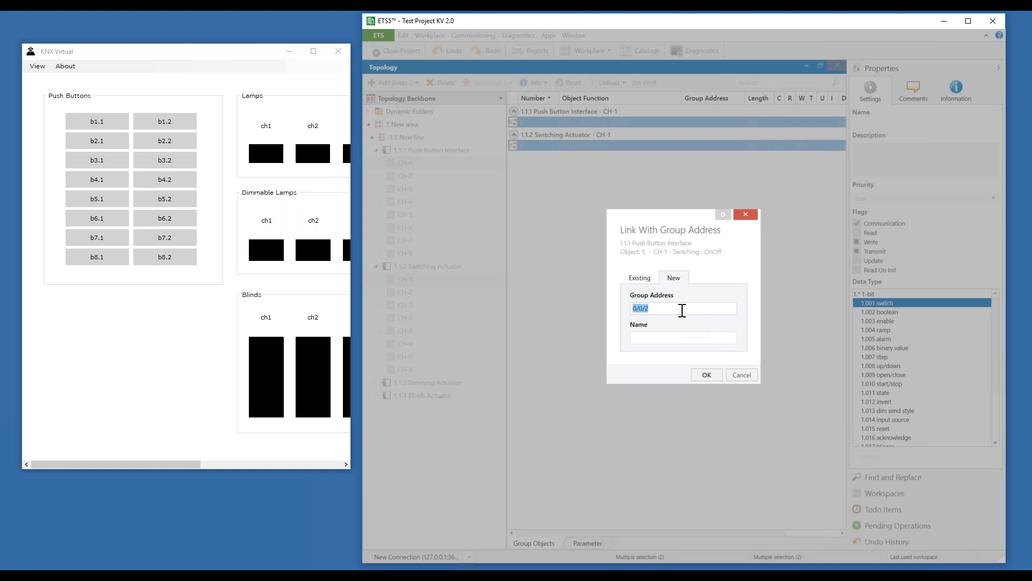
pyautogui.write('1')
pyautogui.click(714, 378)
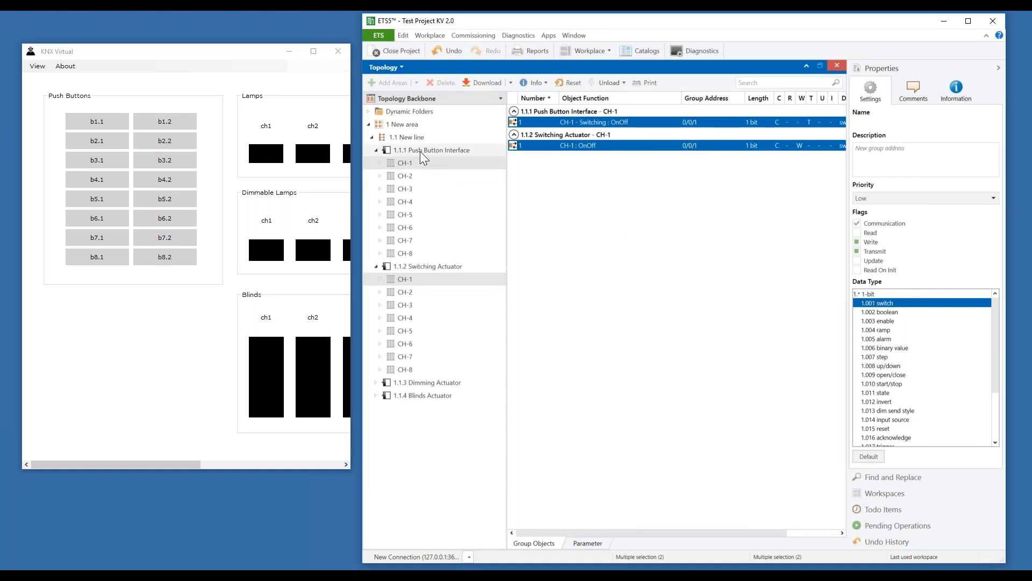
# - Start a full download of the 1.1.2 Switching Actuator
pyautogui.click(439, 267)
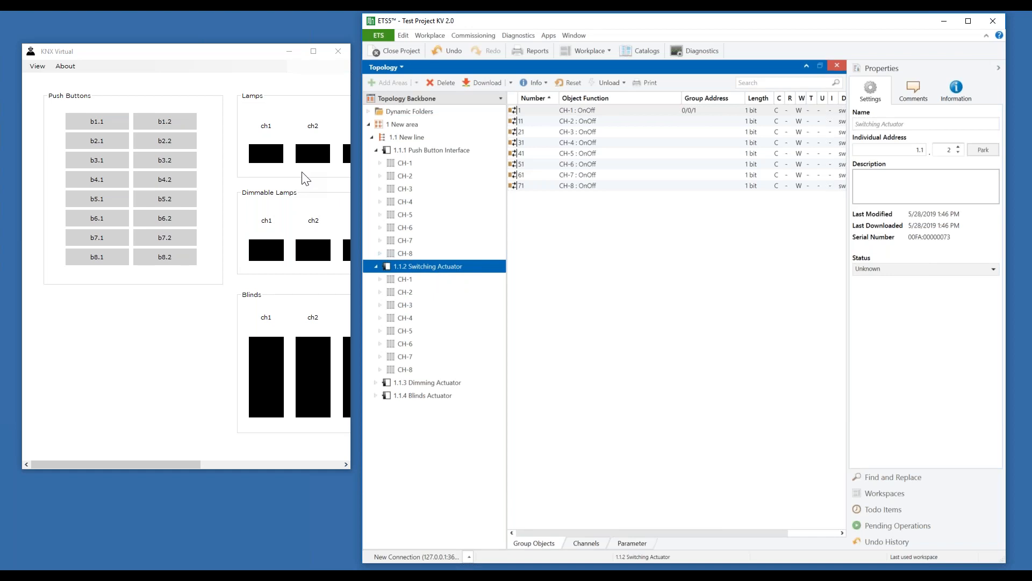
pyautogui.rightClick(435, 267)
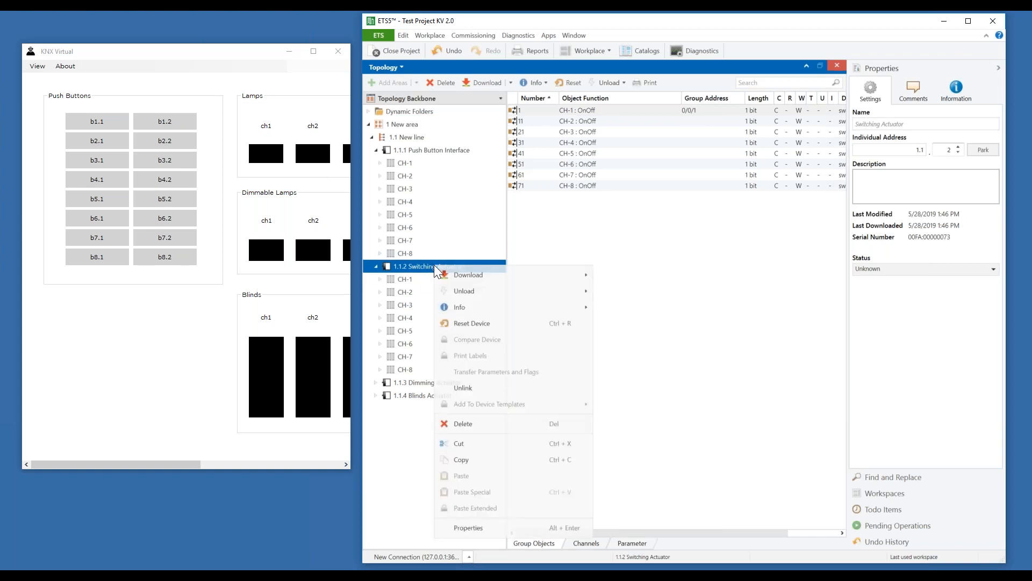
pyautogui.moveTo(498, 276)
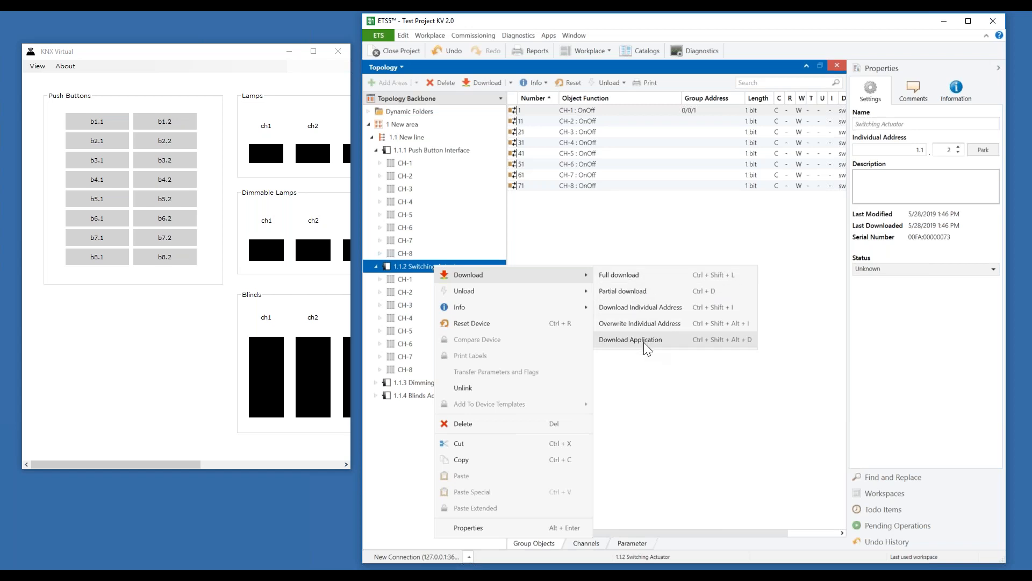
pyautogui.click(632, 277)
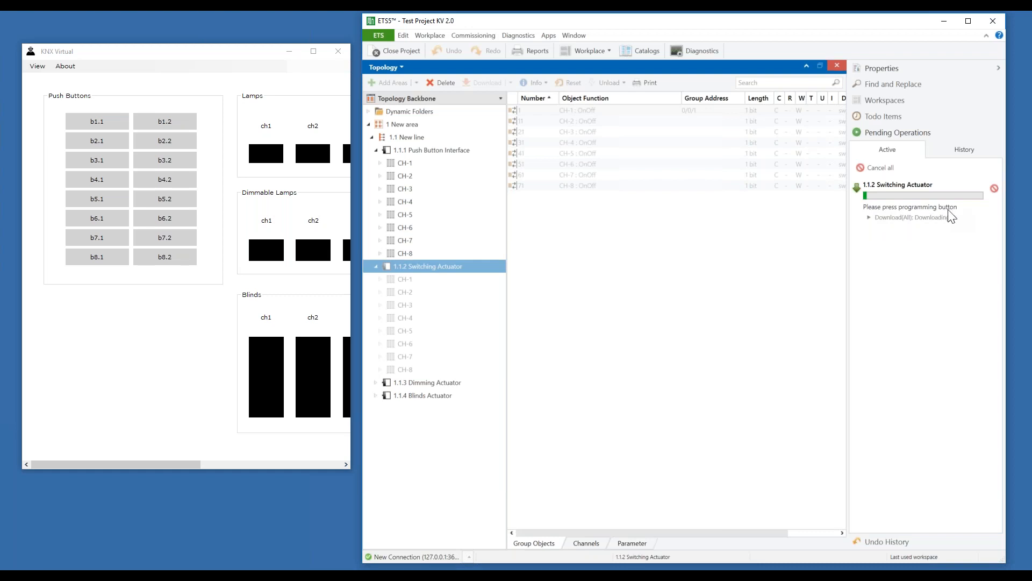
# - In the KNX Virtual Devices view, activate the programming button of 0208-02-SA, and clear the ETS5 operations history once the download finishes
pyautogui.click(210, 56)
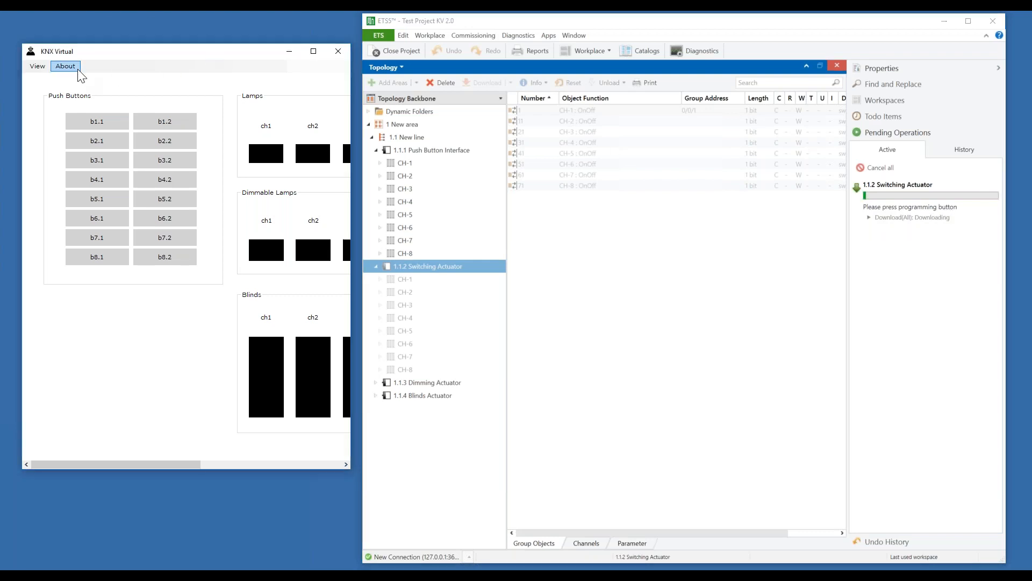
pyautogui.click(37, 66)
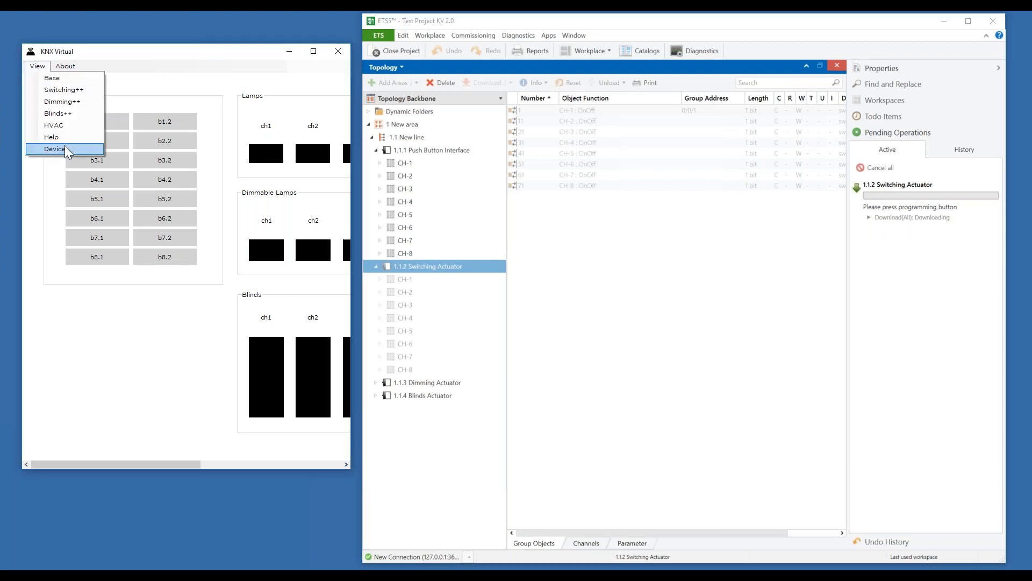
pyautogui.click(62, 149)
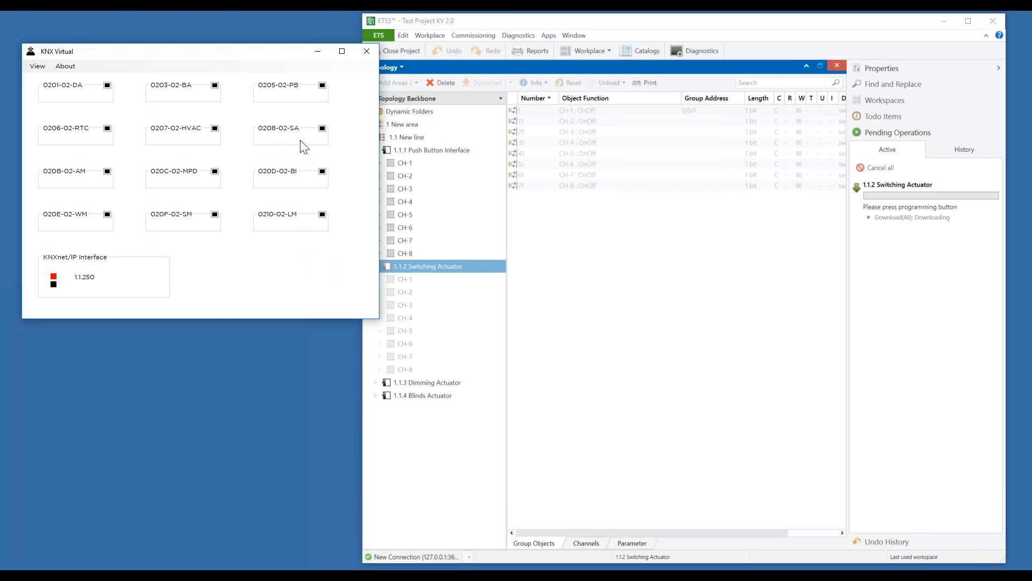
pyautogui.click(323, 129)
pyautogui.click(323, 129)
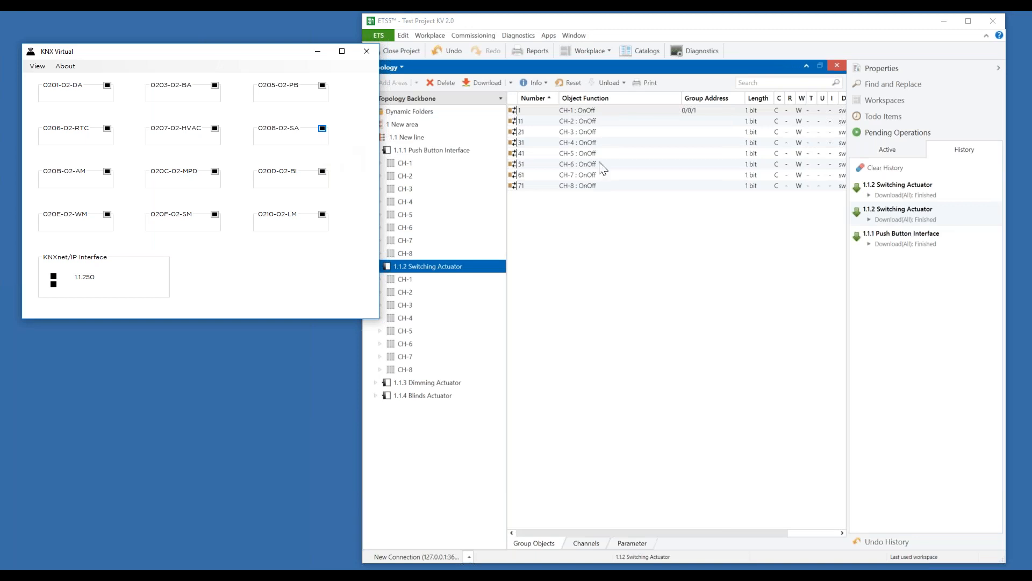
pyautogui.click(879, 169)
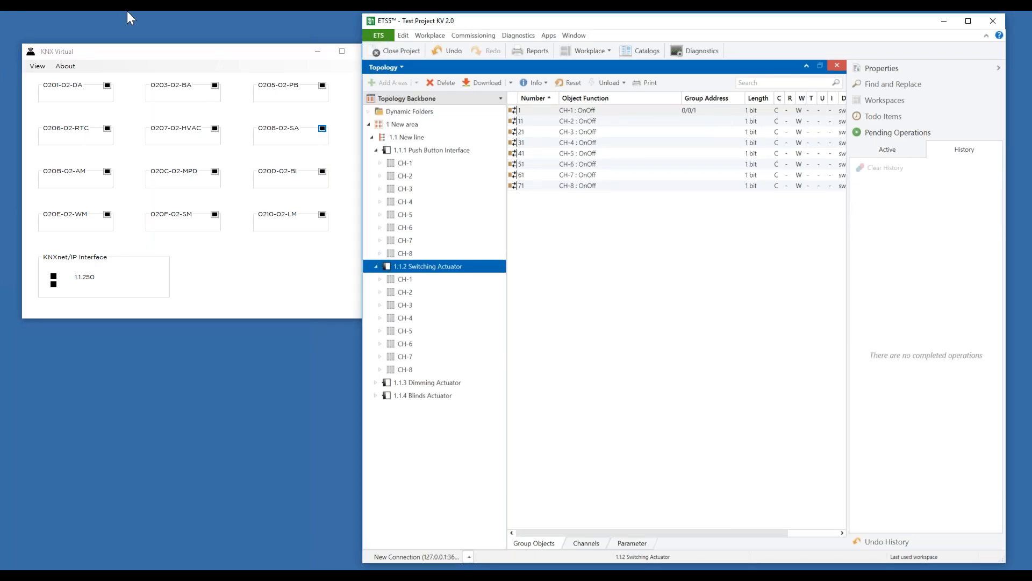
# - Open Diagnostics in ETS5 and return KNX Virtual to the Base view, narrowed to fit beside the ETS5 window
pyautogui.click(702, 52)
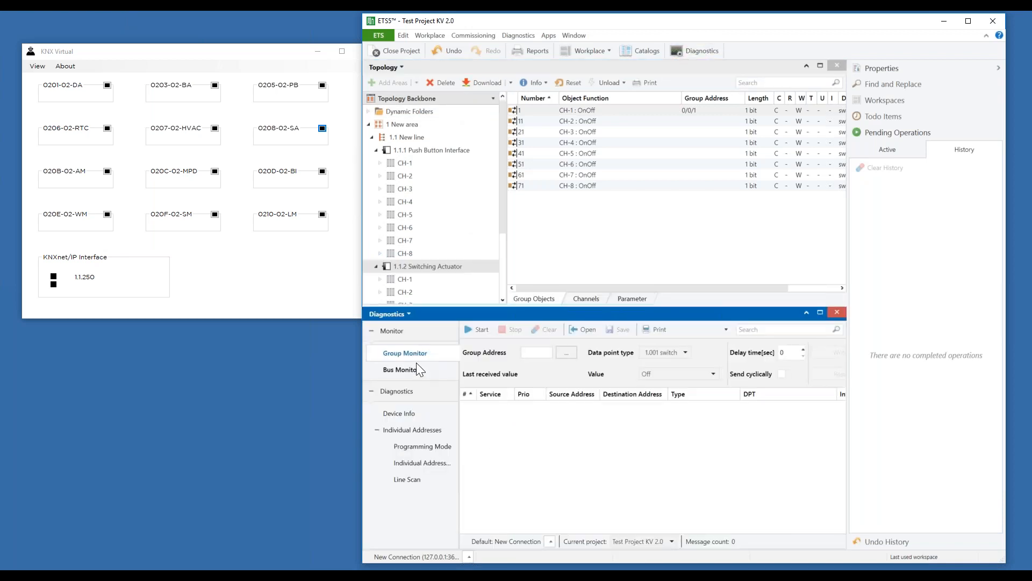
pyautogui.click(38, 71)
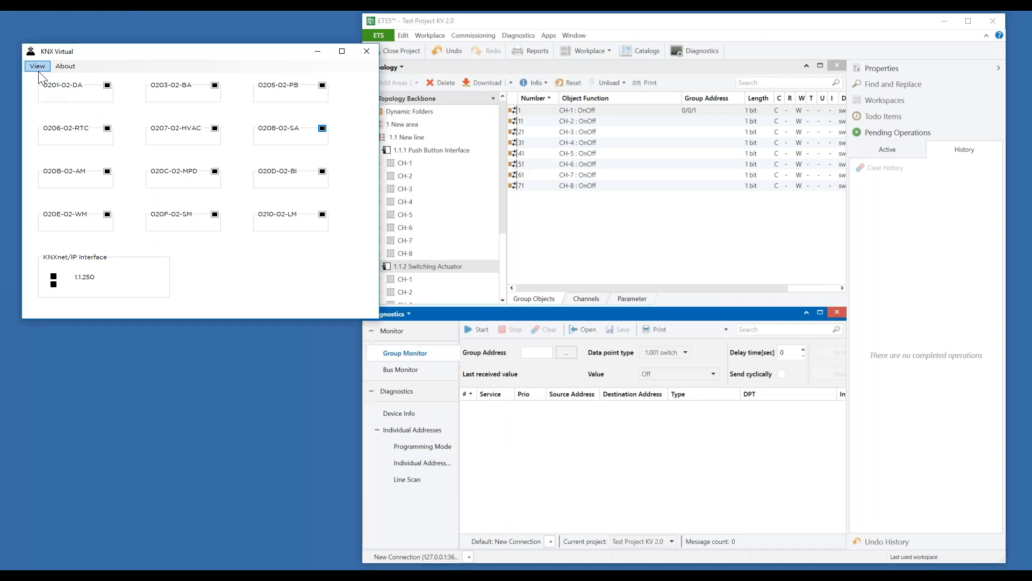
pyautogui.click(37, 66)
pyautogui.click(49, 77)
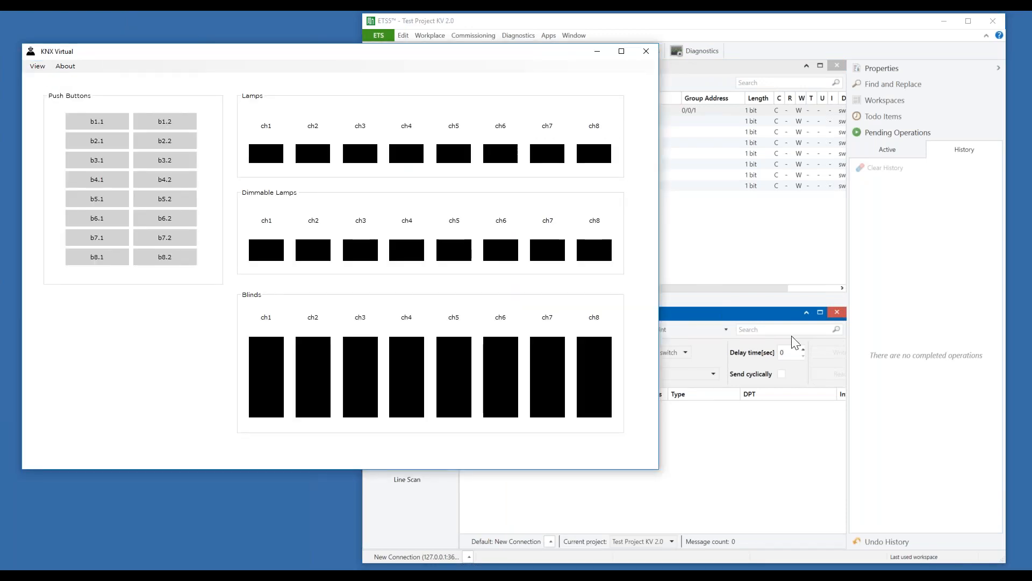
pyautogui.moveTo(658, 211); pyautogui.dragTo(344, 201)
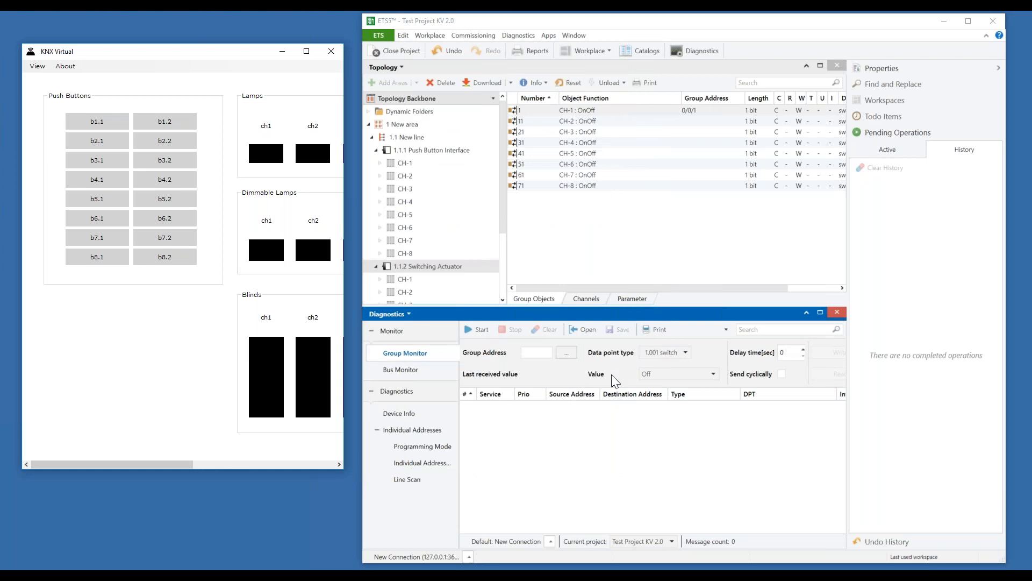
# - In ETS5, start the Group Monitor recording with group address 0/0/1 and widen the workspace to reveal the Write and Read controls
pyautogui.click(480, 330)
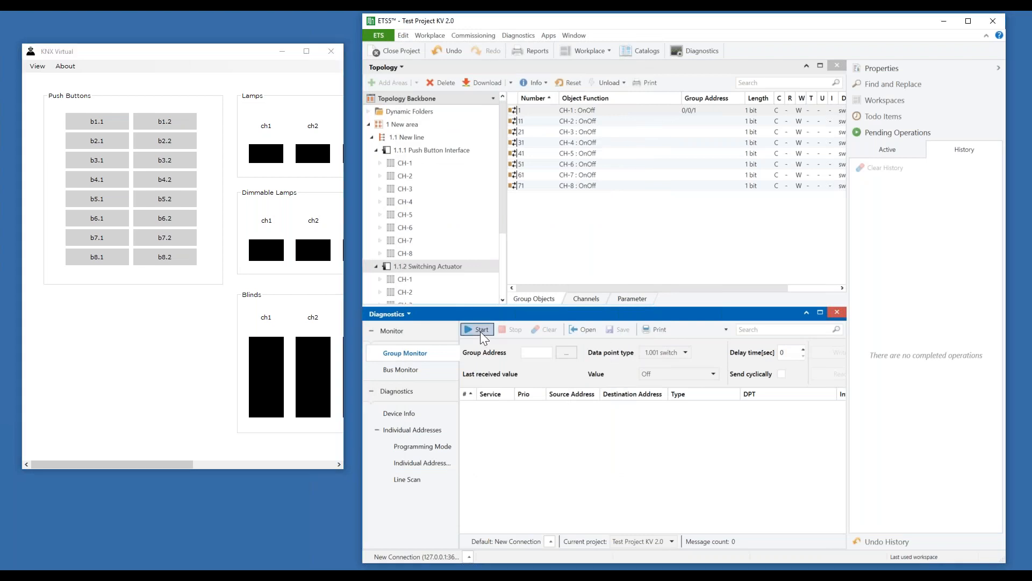
pyautogui.click(567, 353)
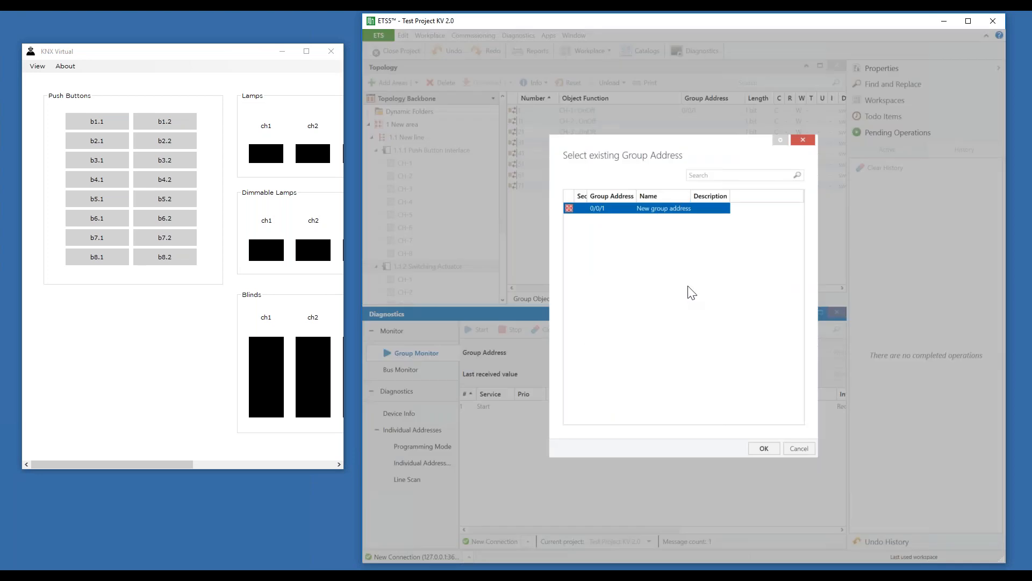
pyautogui.click(763, 448)
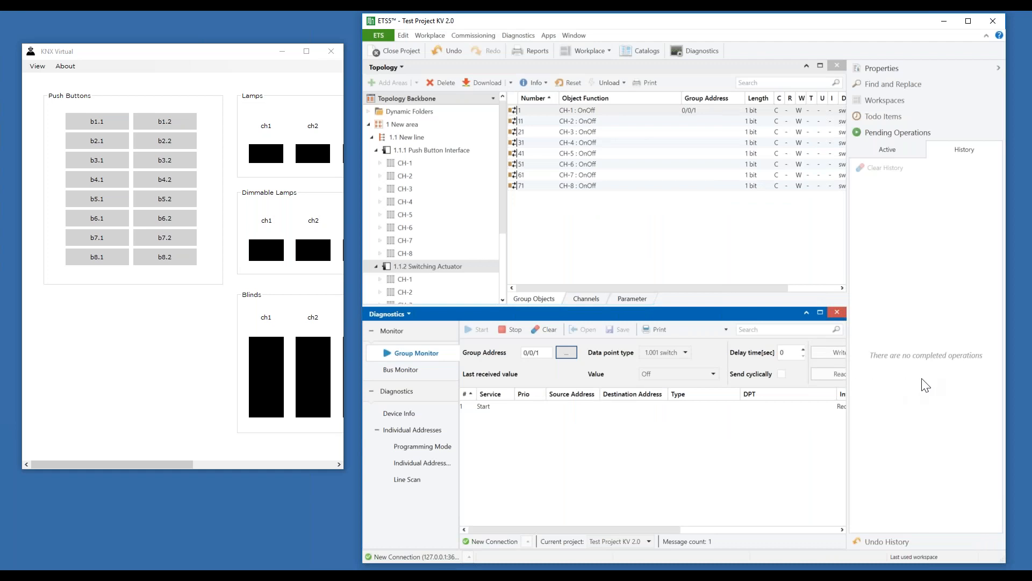
pyautogui.moveTo(846, 384); pyautogui.dragTo(897, 384)
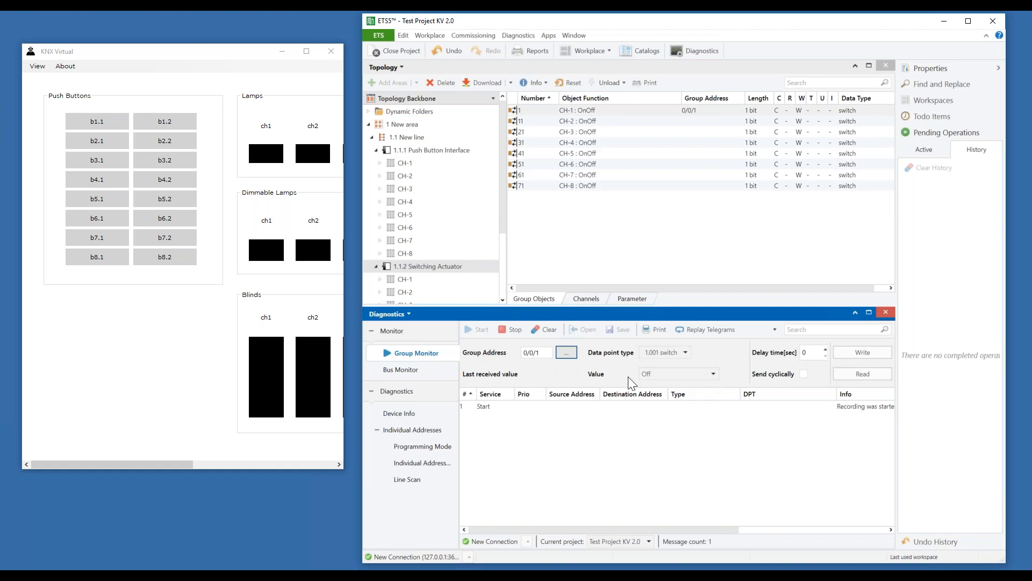
# - Send the value On to group address 0/0/1 from the Group Monitor
pyautogui.click(686, 375)
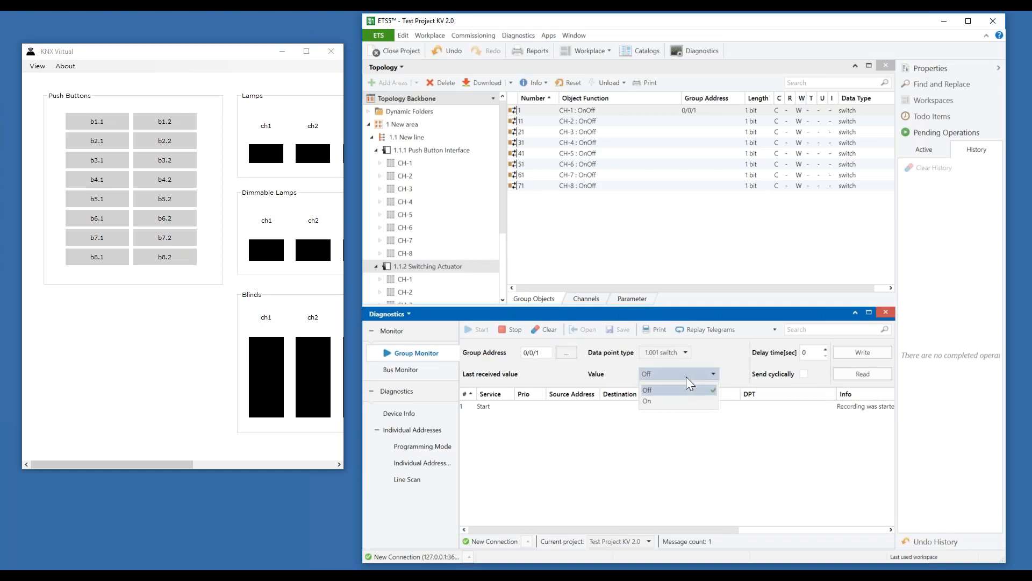
pyautogui.click(677, 400)
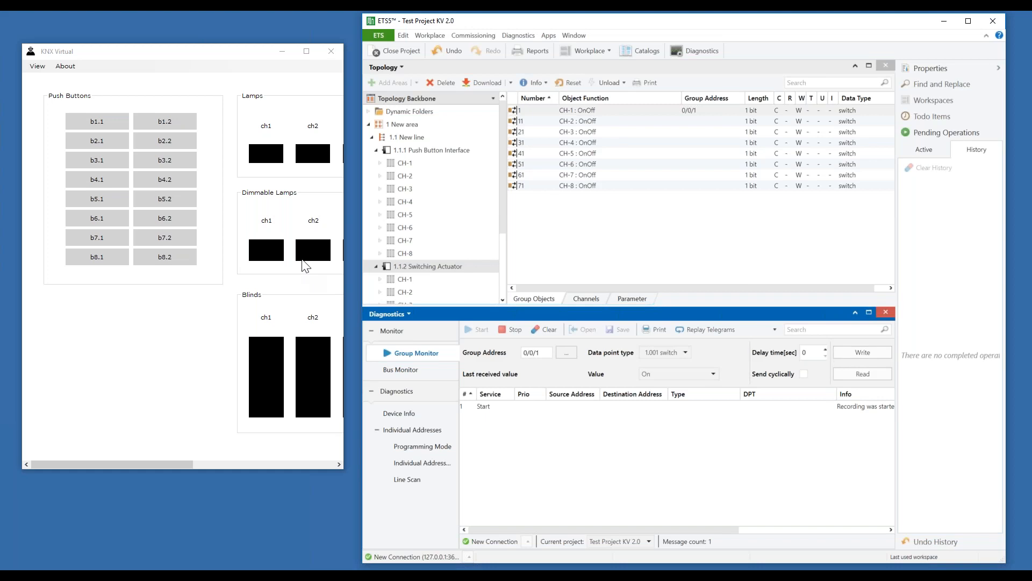
pyautogui.click(858, 353)
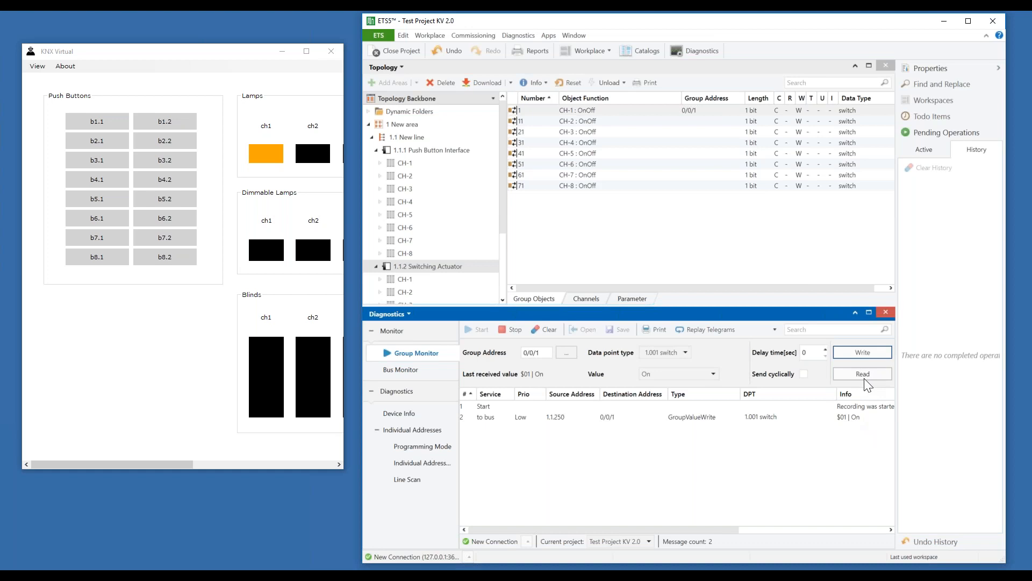
# - Send the value Off to group address 0/0/1 from the Group Monitor
pyautogui.click(705, 373)
pyautogui.click(685, 388)
pyautogui.click(870, 353)
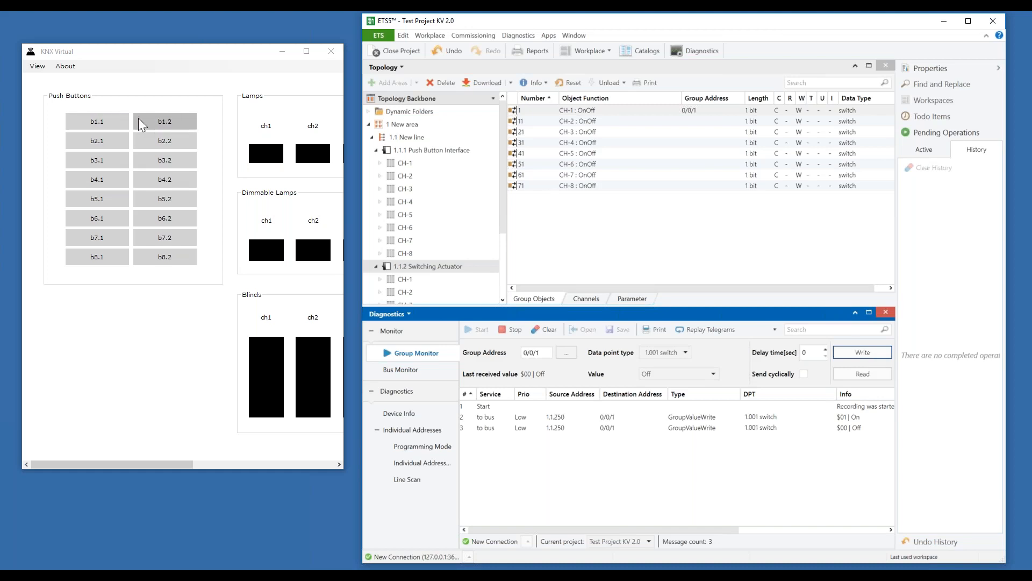
# - Maximize the Diagnostics view, return to the Topology, and start a full download of the 1.1.1 Push Button Interface
pyautogui.click(441, 151)
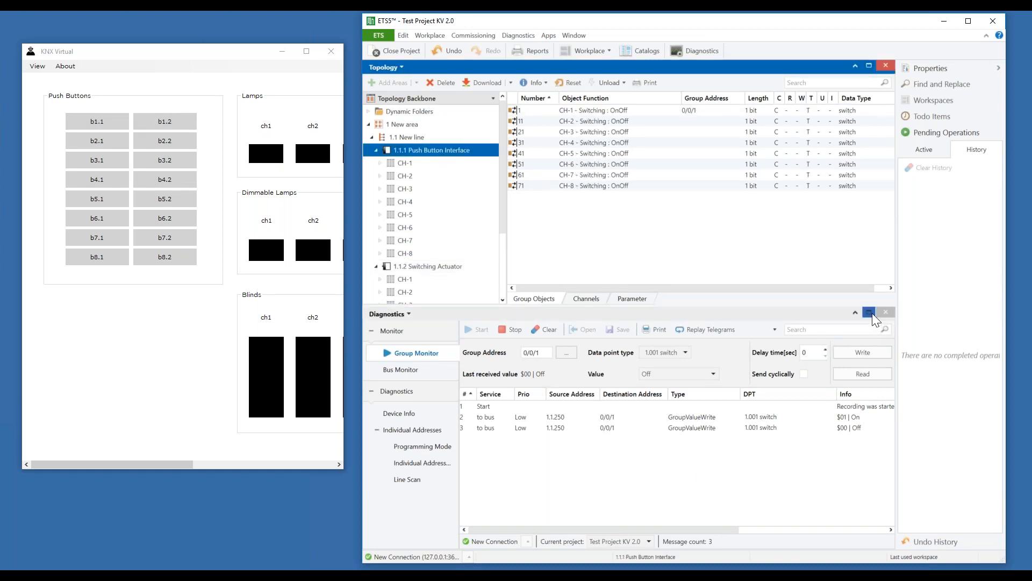
pyautogui.doubleClick(827, 314)
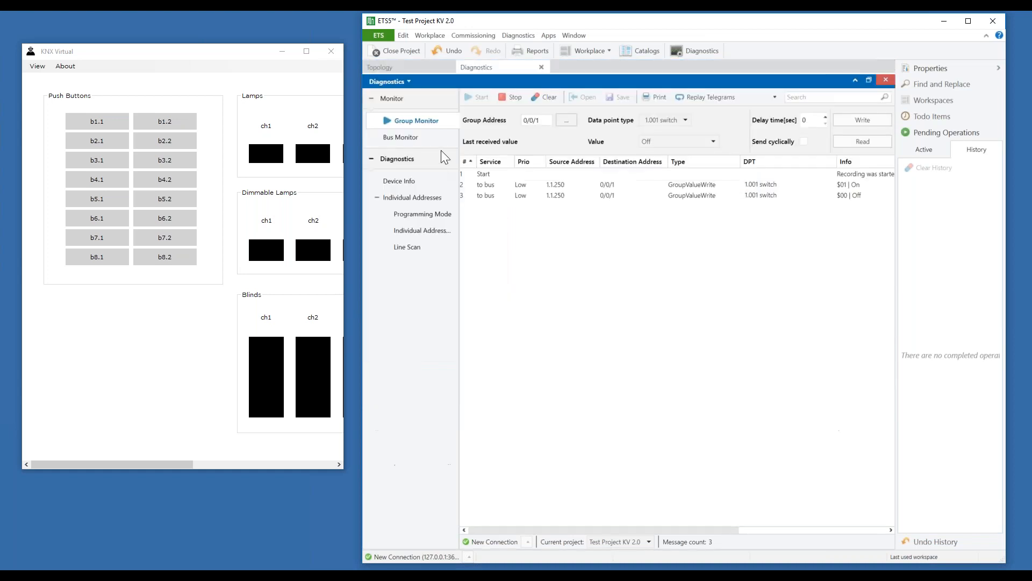
pyautogui.click(416, 65)
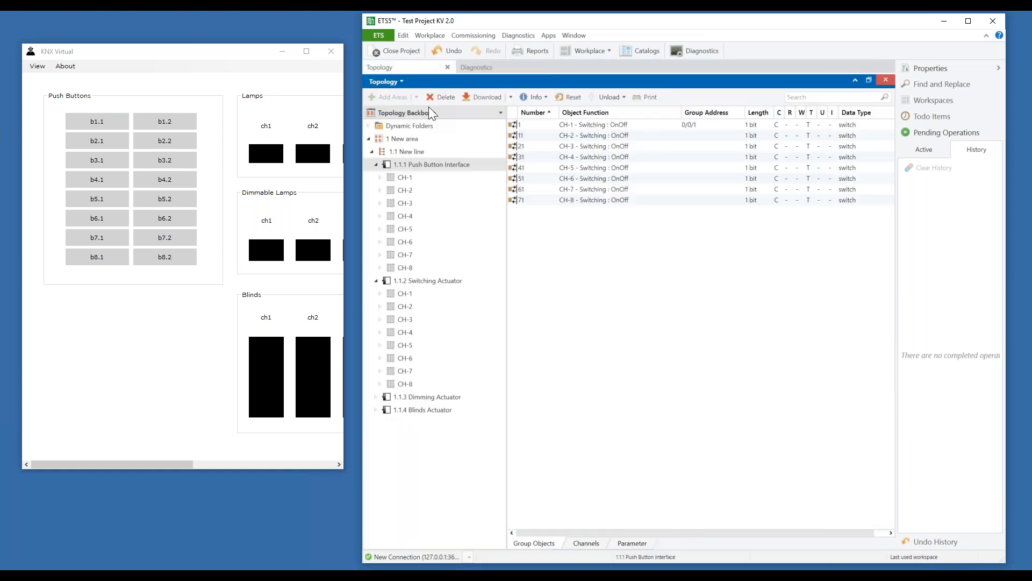
pyautogui.rightClick(447, 166)
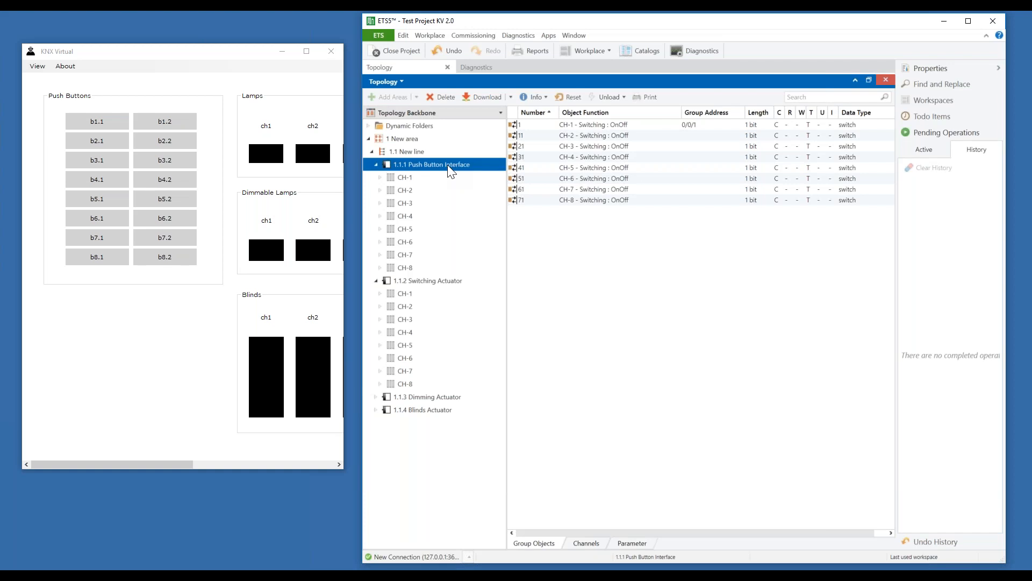
pyautogui.moveTo(489, 173)
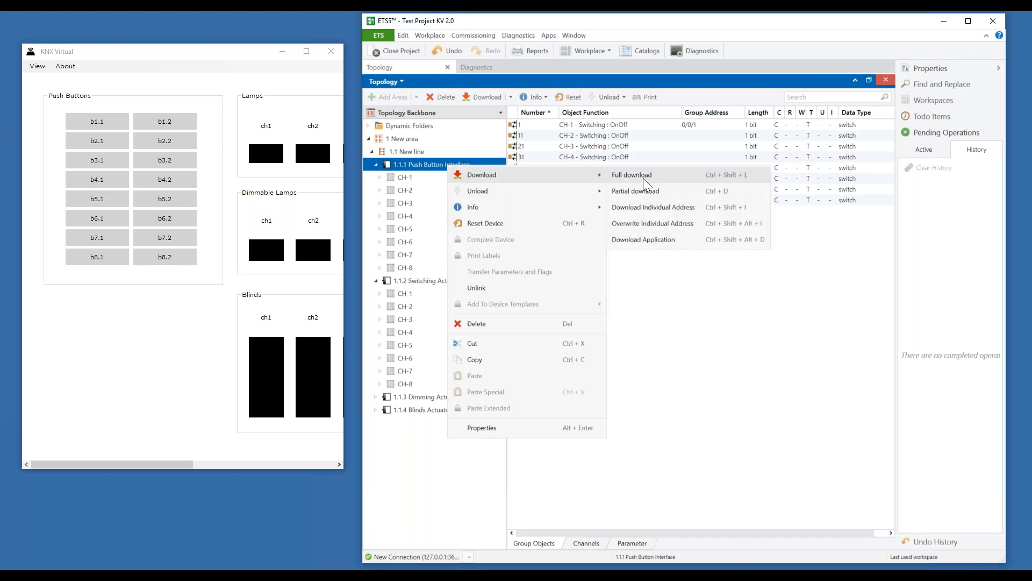
pyautogui.click(642, 178)
# - Switch to KNX Virtual, show the Devices view and activate programming mode on the 0205-02-PB push button device
pyautogui.click(40, 71)
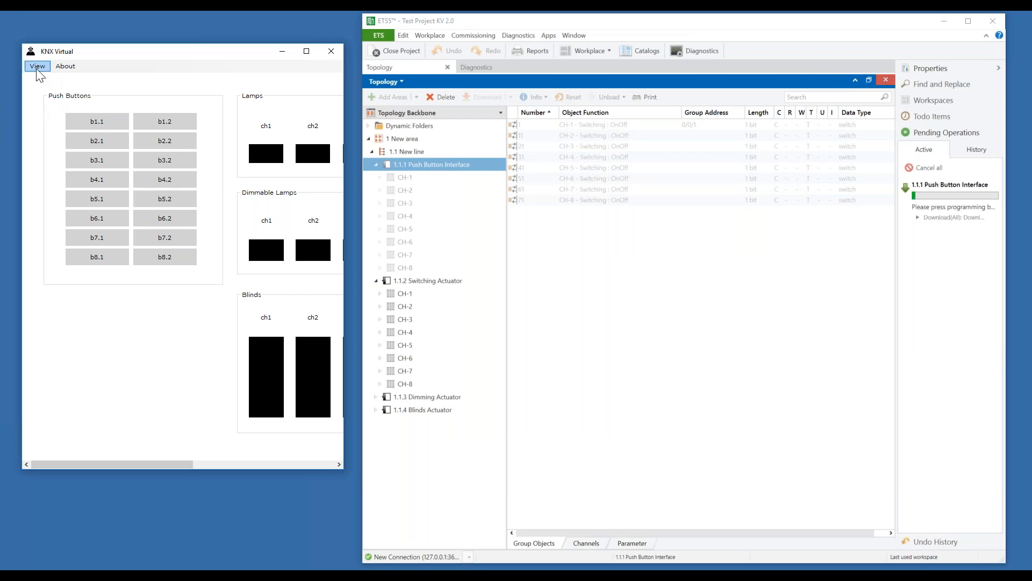
pyautogui.click(37, 69)
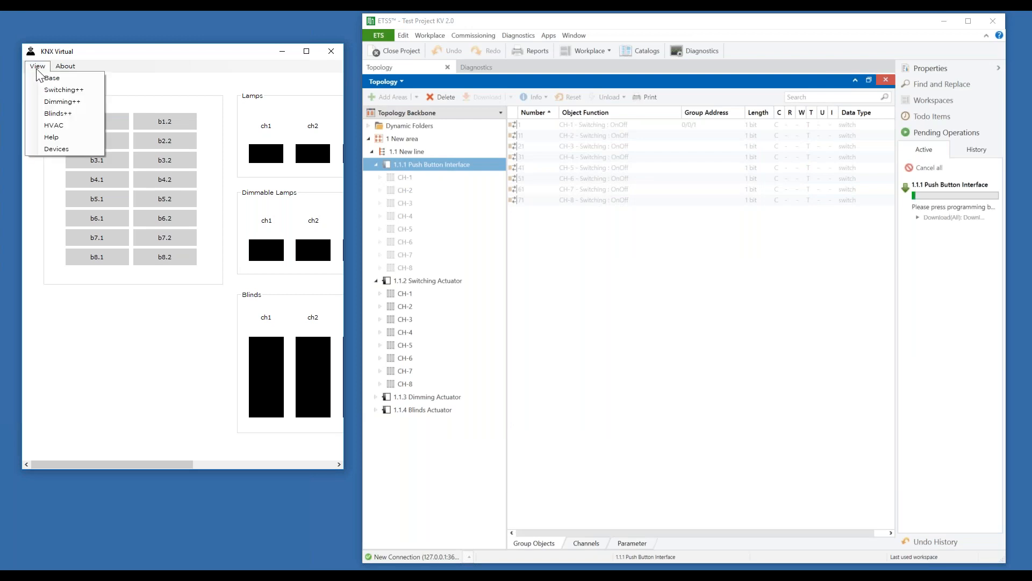
pyautogui.click(63, 149)
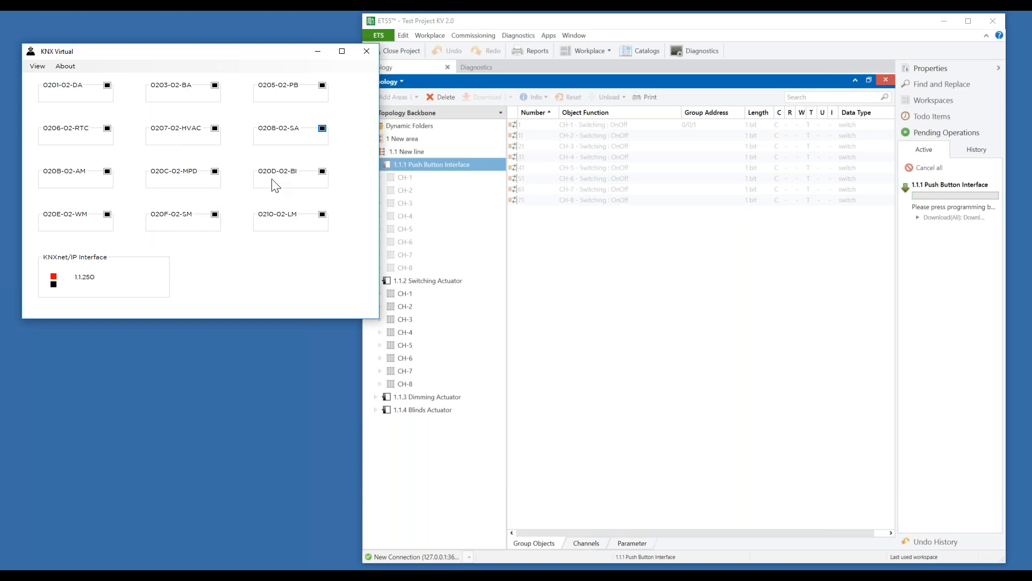
pyautogui.click(322, 85)
pyautogui.click(323, 85)
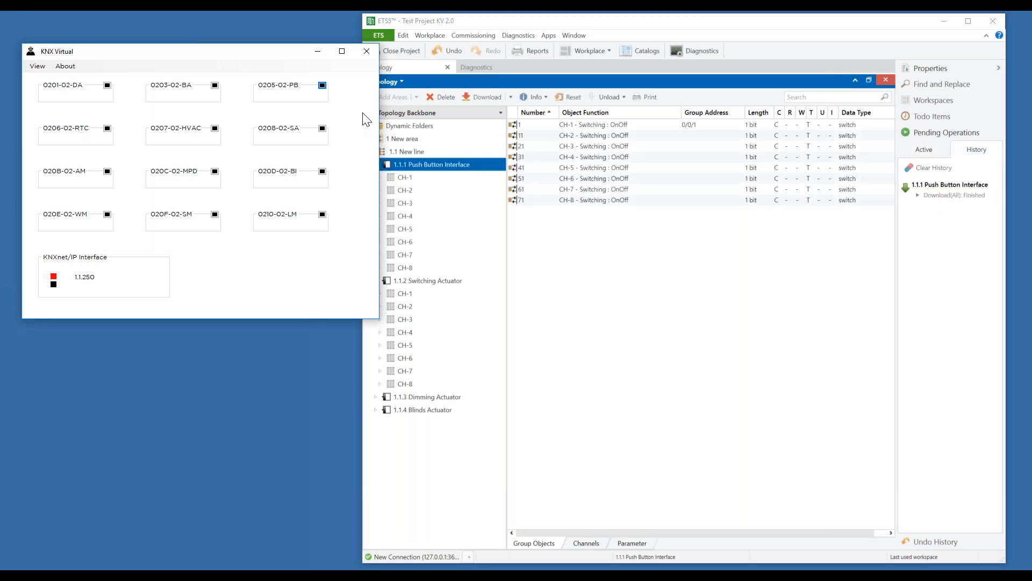
# - Return KNX Virtual to the Base view and narrow its window so it fits beside ETS5
pyautogui.click(37, 67)
pyautogui.click(49, 83)
pyautogui.moveTo(658, 236); pyautogui.dragTo(345, 231)
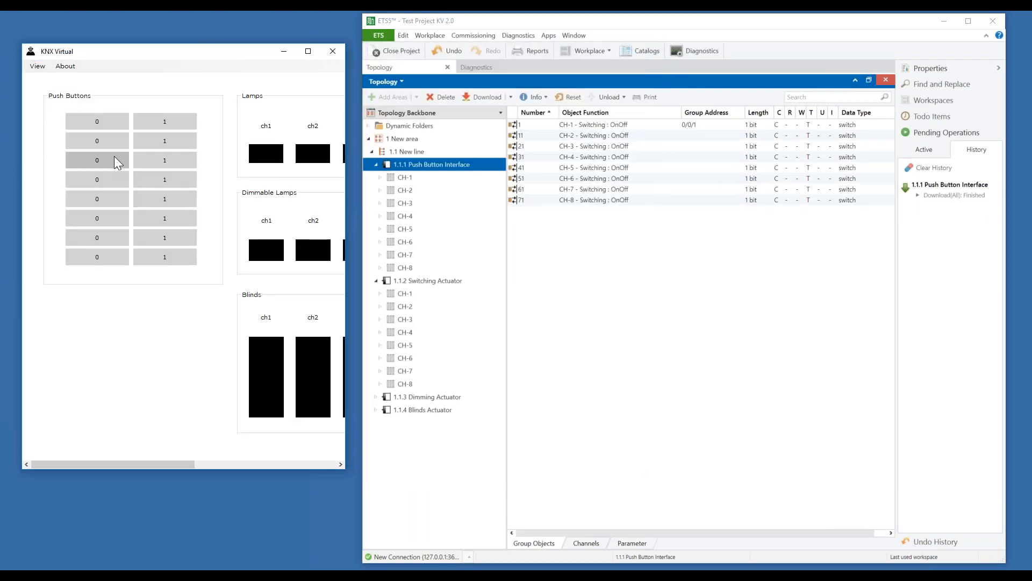
# - Switch lamp ch1 on and off four times with the 1 and 0 push buttons in the first row
pyautogui.click(159, 124)
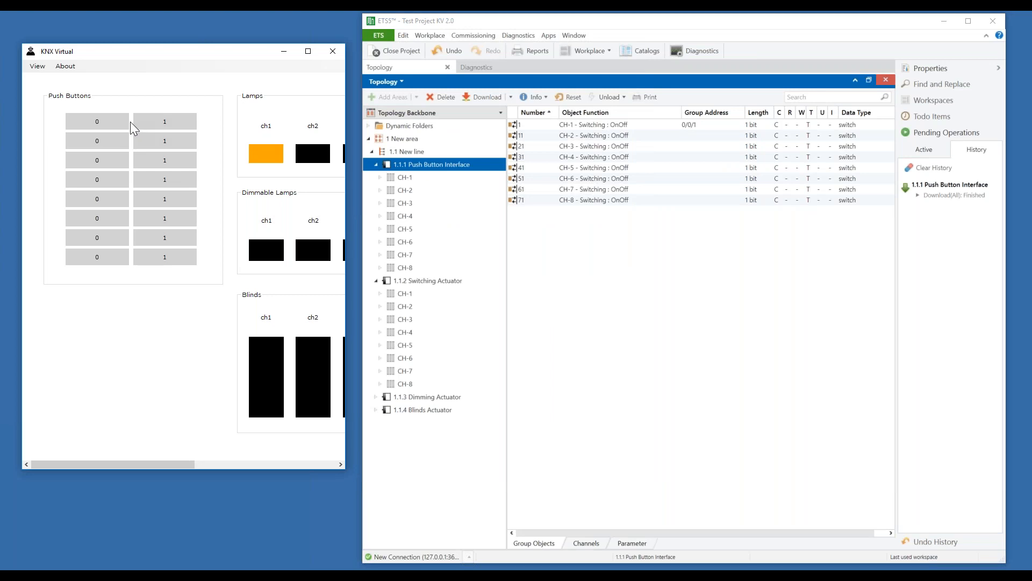
pyautogui.click(115, 120)
pyautogui.click(161, 121)
pyautogui.click(116, 124)
pyautogui.click(156, 123)
pyautogui.click(118, 121)
pyautogui.click(158, 123)
pyautogui.click(114, 121)
# - Go back to the Group Monitor in ETS5 Diagnostics and clear the recorded telegrams
pyautogui.click(479, 73)
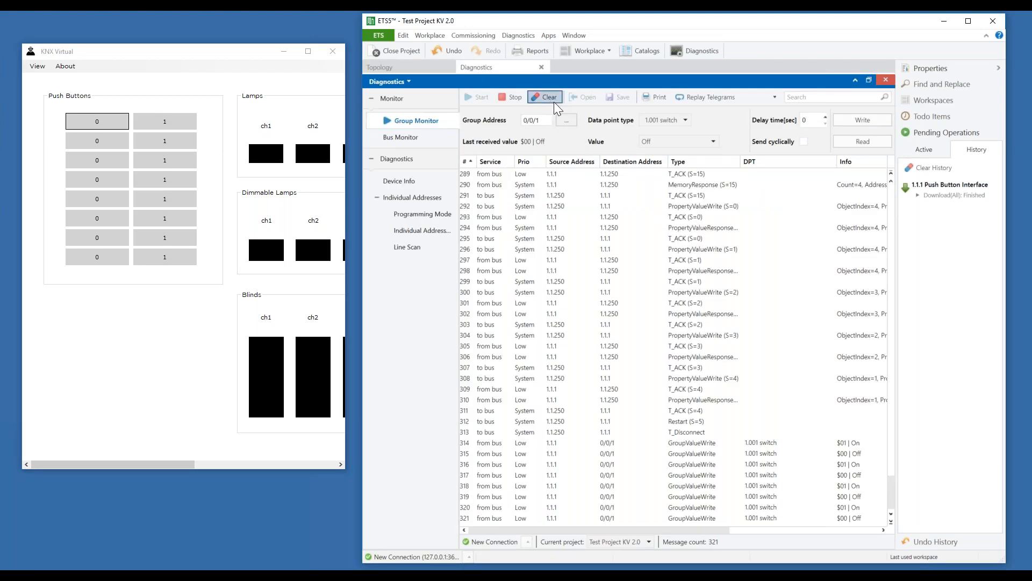
pyautogui.click(549, 100)
pyautogui.click(738, 354)
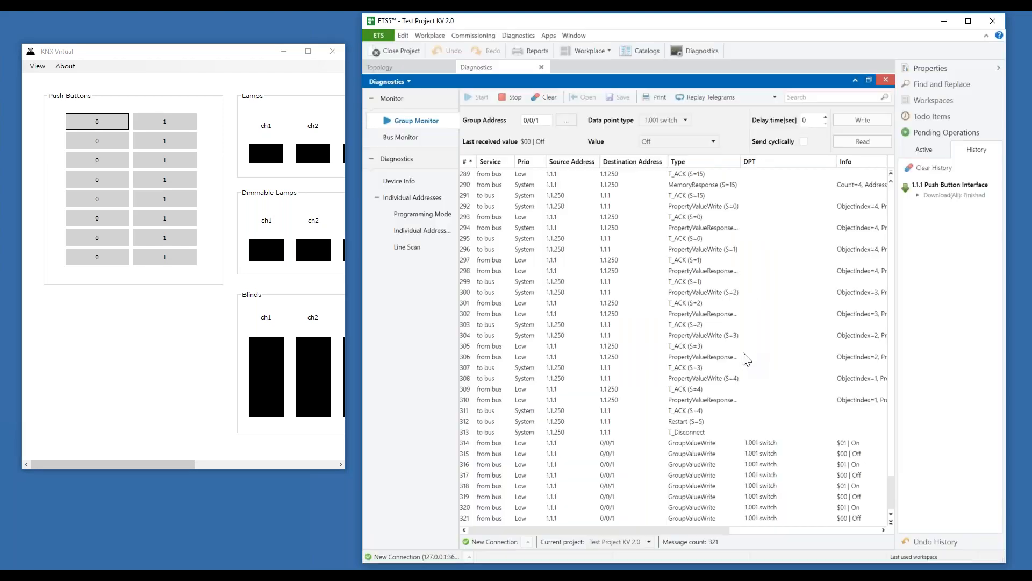
# - In KNX Virtual, switch lamp ch1 on and off repeatedly with the first-row push buttons, leaving it on, to record the telegrams
pyautogui.click(159, 122)
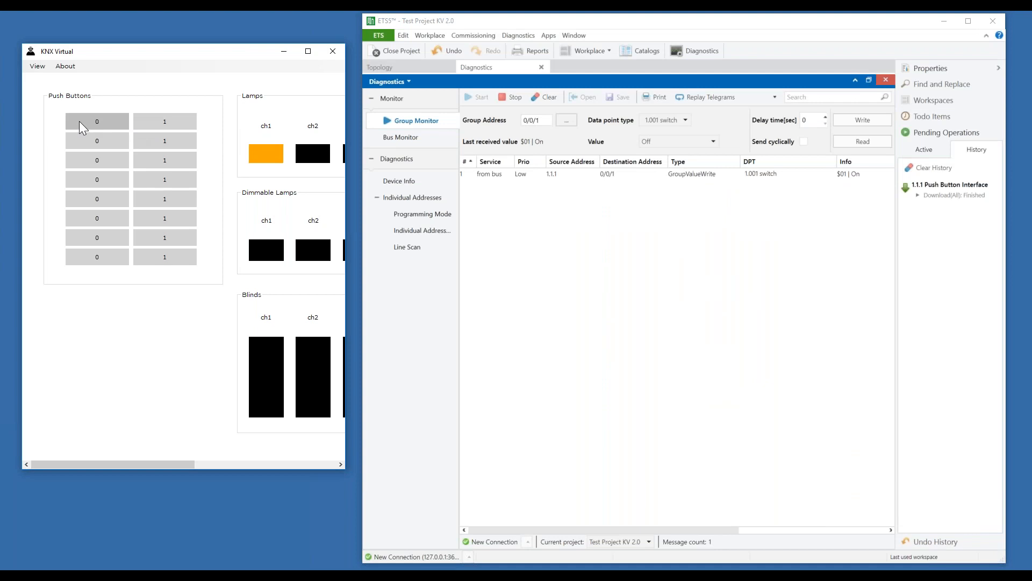
pyautogui.click(113, 122)
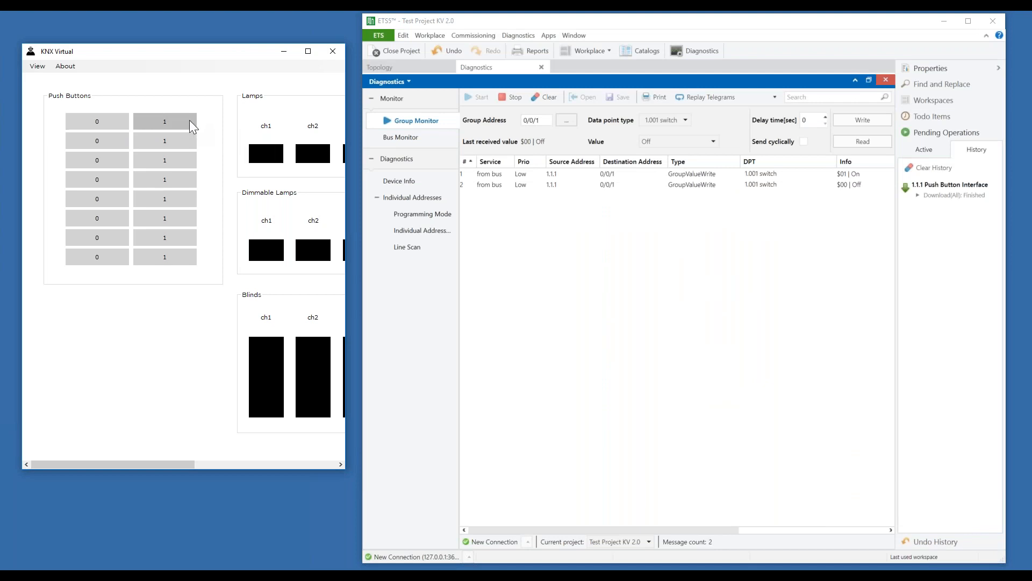
pyautogui.click(189, 121)
pyautogui.click(118, 121)
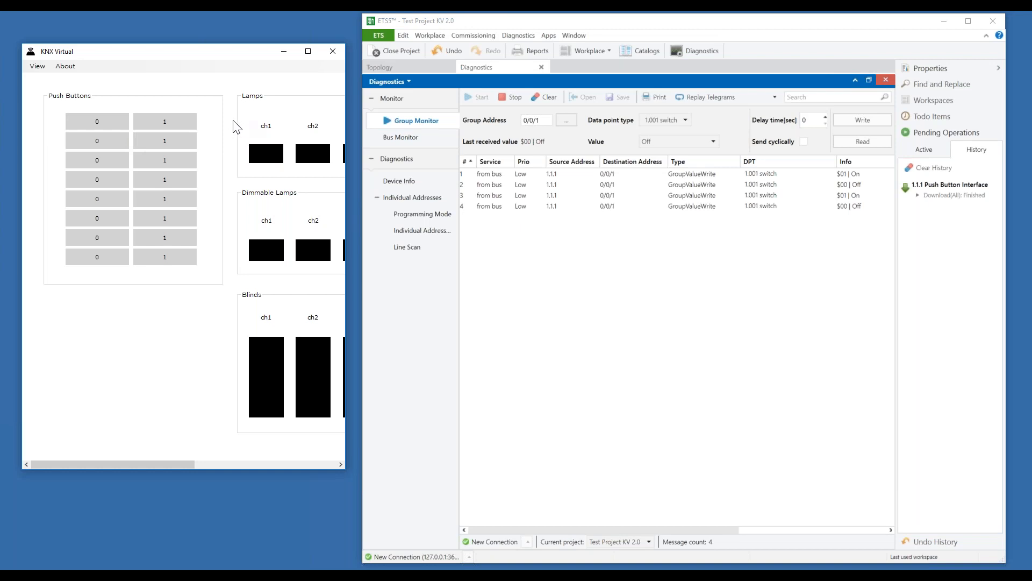
pyautogui.click(178, 121)
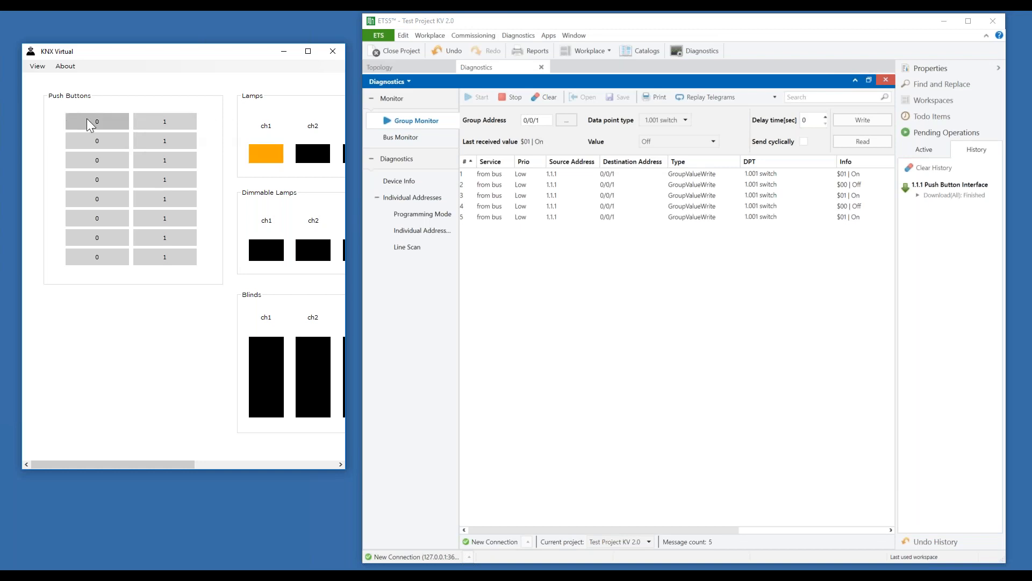
pyautogui.click(86, 118)
pyautogui.click(169, 121)
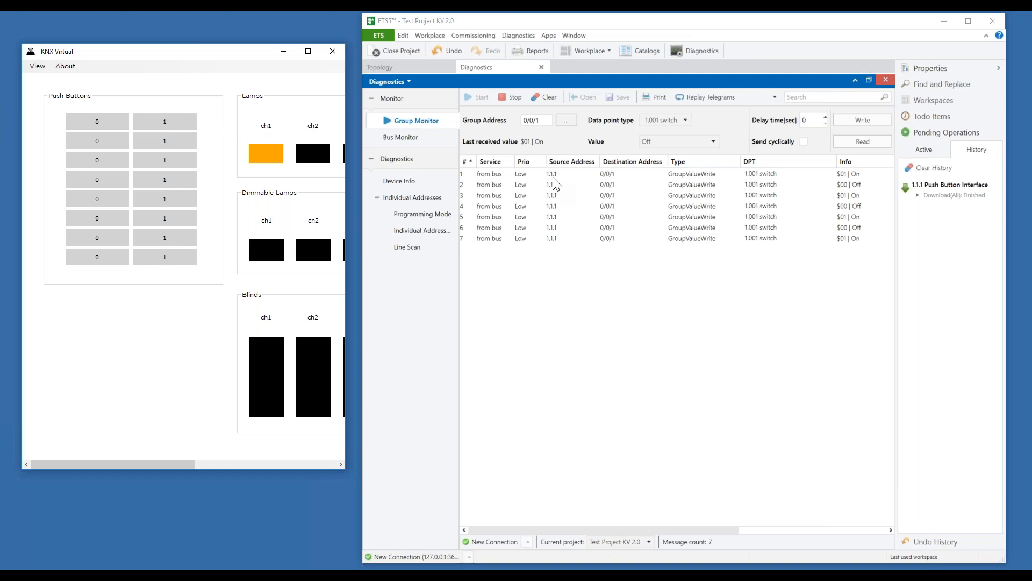
# - Check the Topology in ETS5, return to the Group Monitor and send the value Off to group address 0/0/1
pyautogui.click(405, 69)
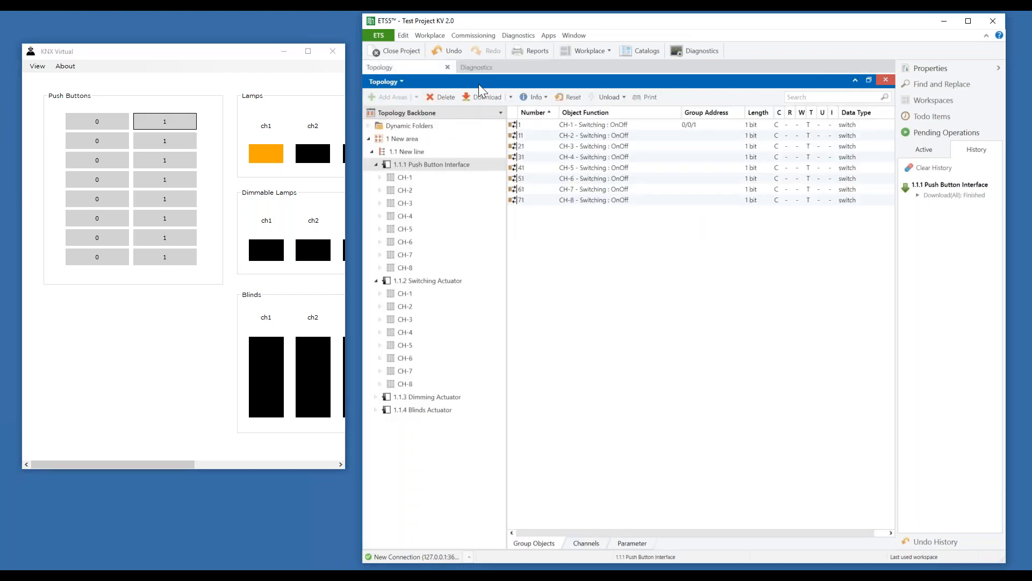
pyautogui.click(478, 67)
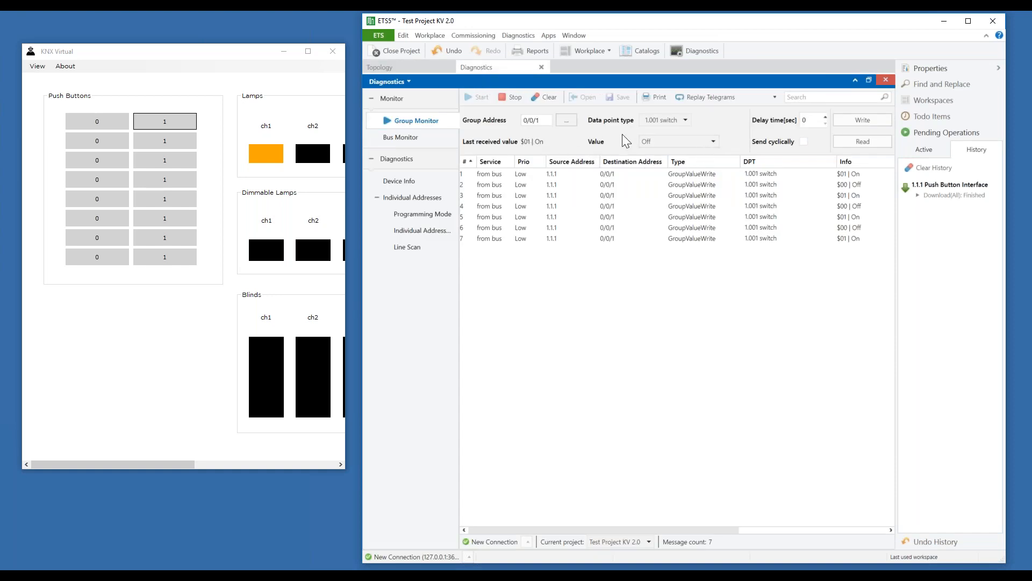
pyautogui.click(866, 121)
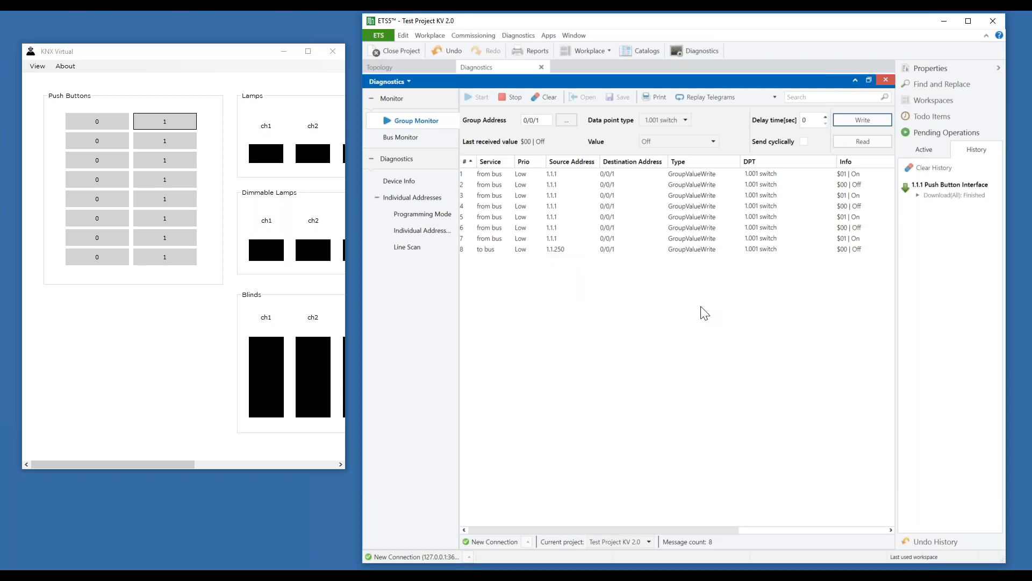
# - In the Topology, show the group objects of Push Button Interface CH-1 and Switching Actuator CH-1 together
pyautogui.click(428, 67)
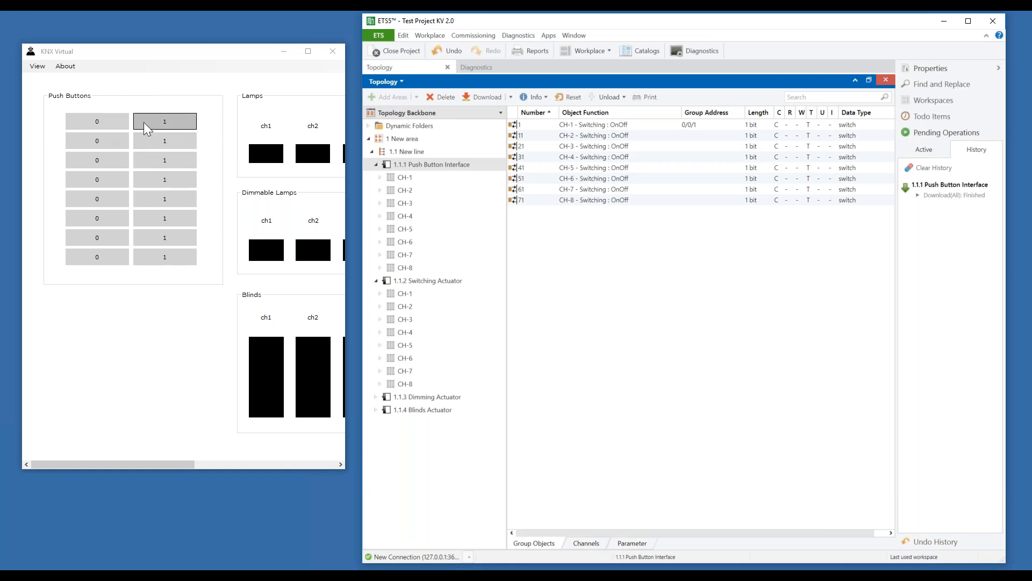
pyautogui.click(165, 122)
pyautogui.click(425, 178)
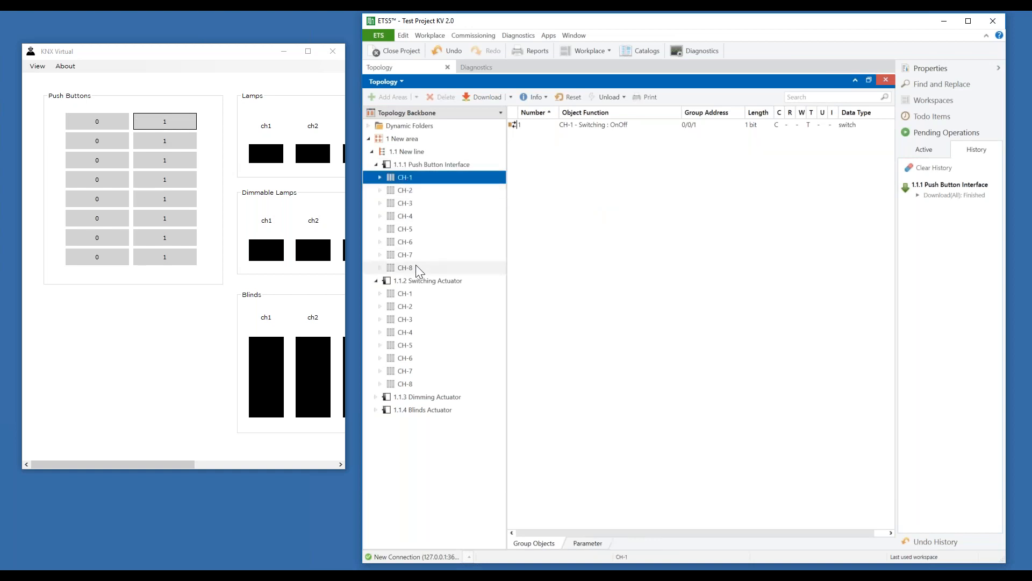
pyautogui.keyDown('ctrl'); pyautogui.click(413, 294); pyautogui.keyUp('ctrl')
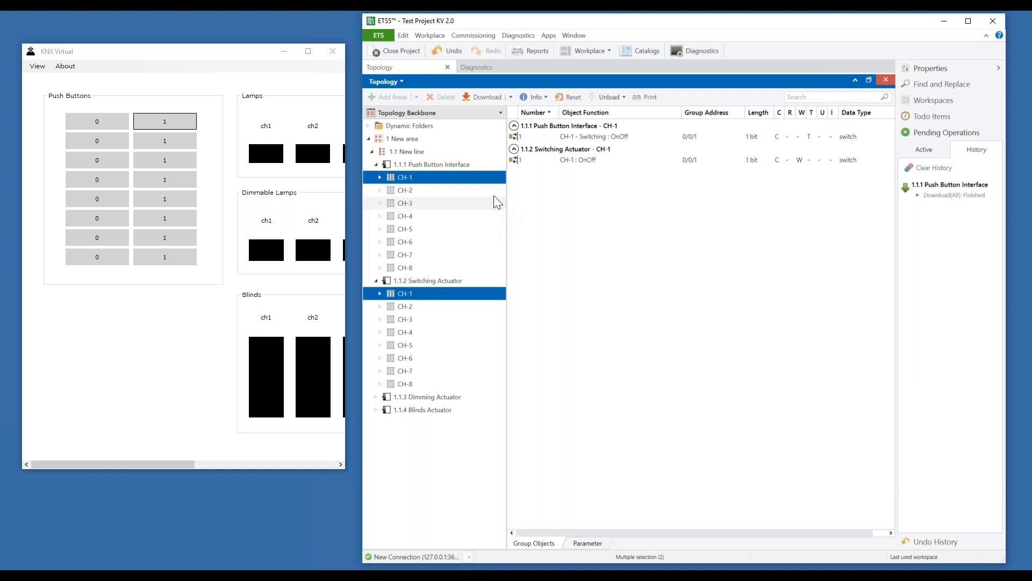
# - Set the CH-1 function of the 1.1.1 Push Button Interface to Switching - Feedback (black/red) and show the channel's group objects
pyautogui.click(461, 166)
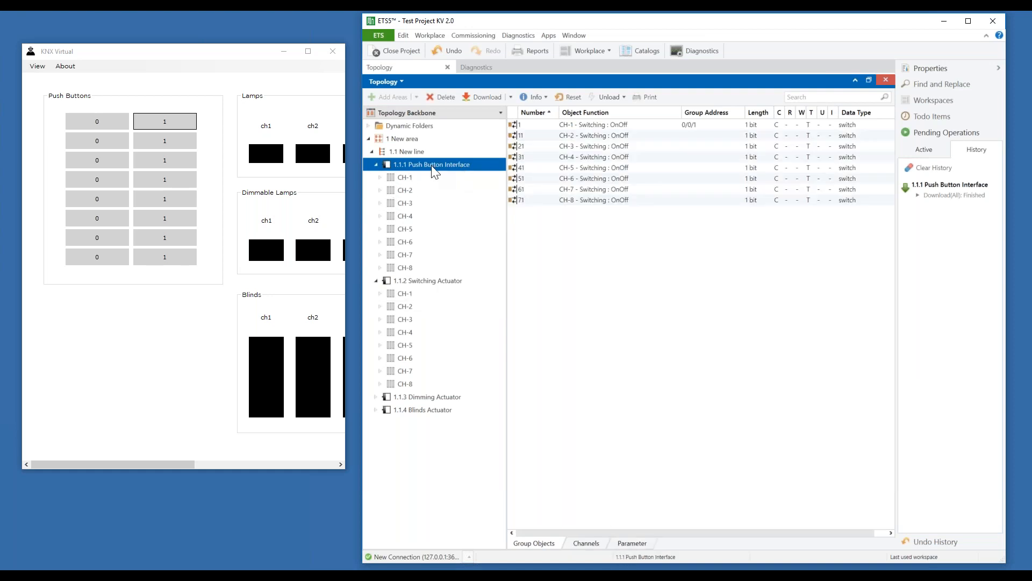
pyautogui.click(632, 543)
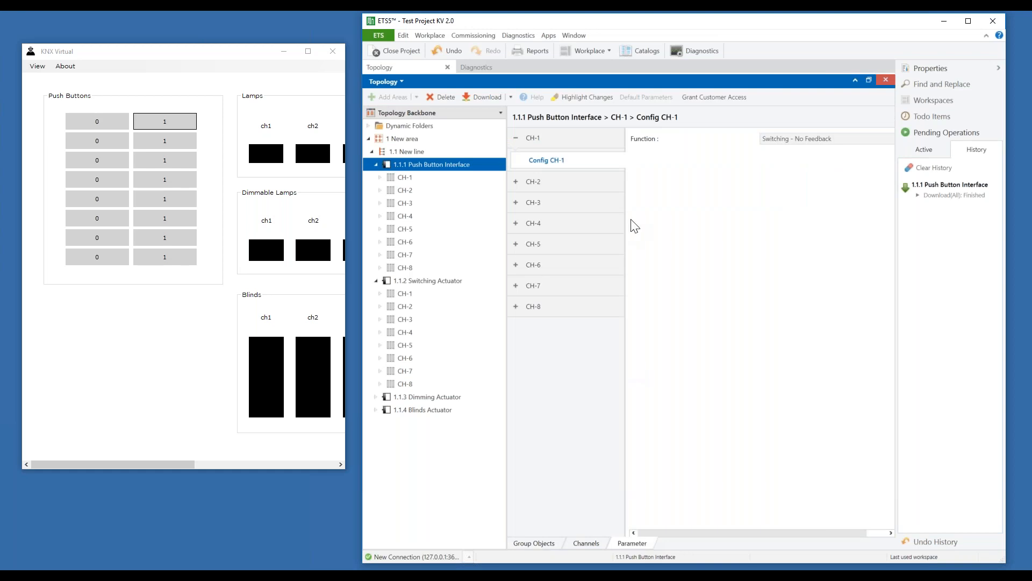
pyautogui.click(508, 340)
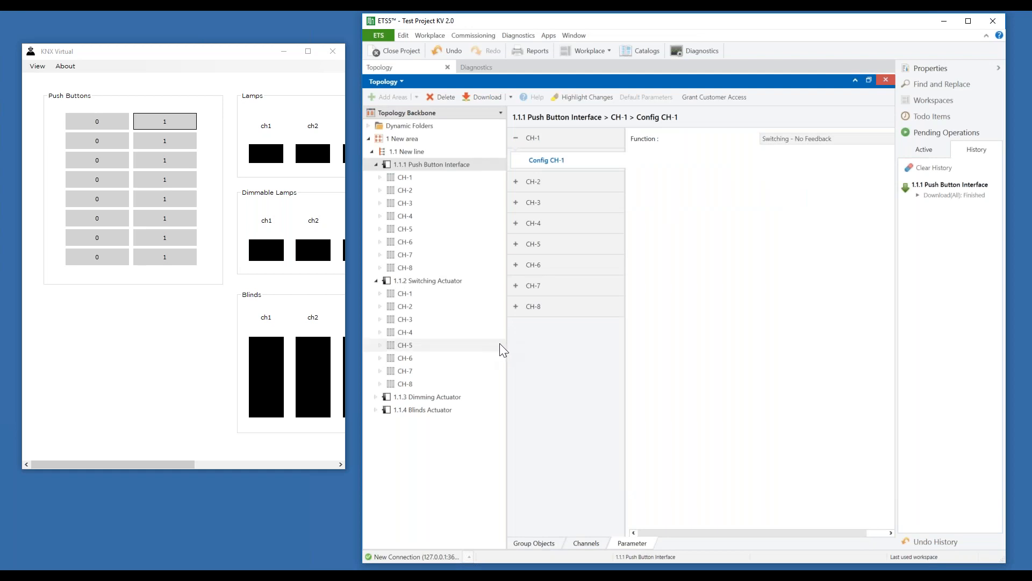
pyautogui.moveTo(505, 341); pyautogui.dragTo(483, 339)
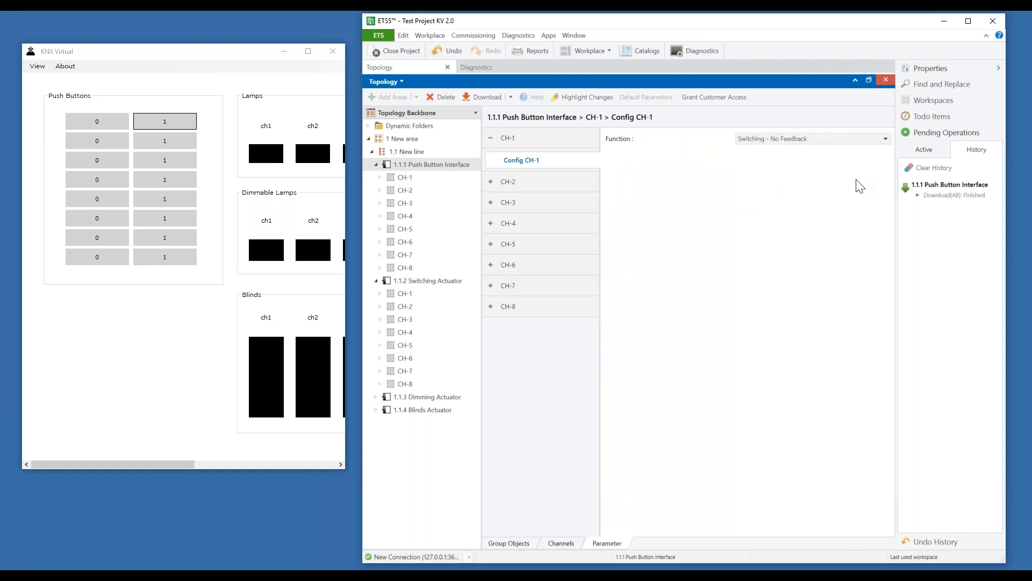
pyautogui.click(886, 138)
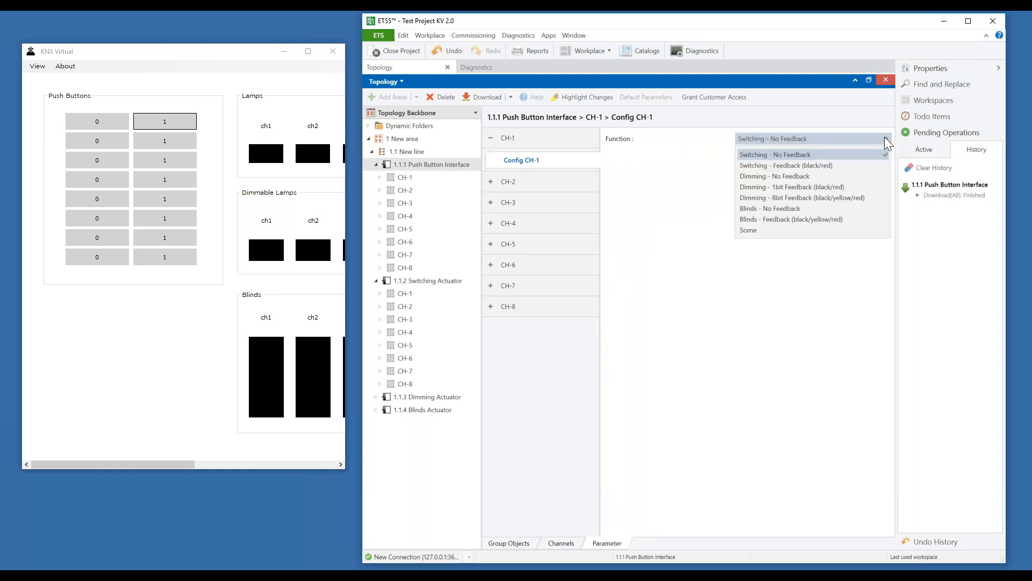
pyautogui.click(798, 167)
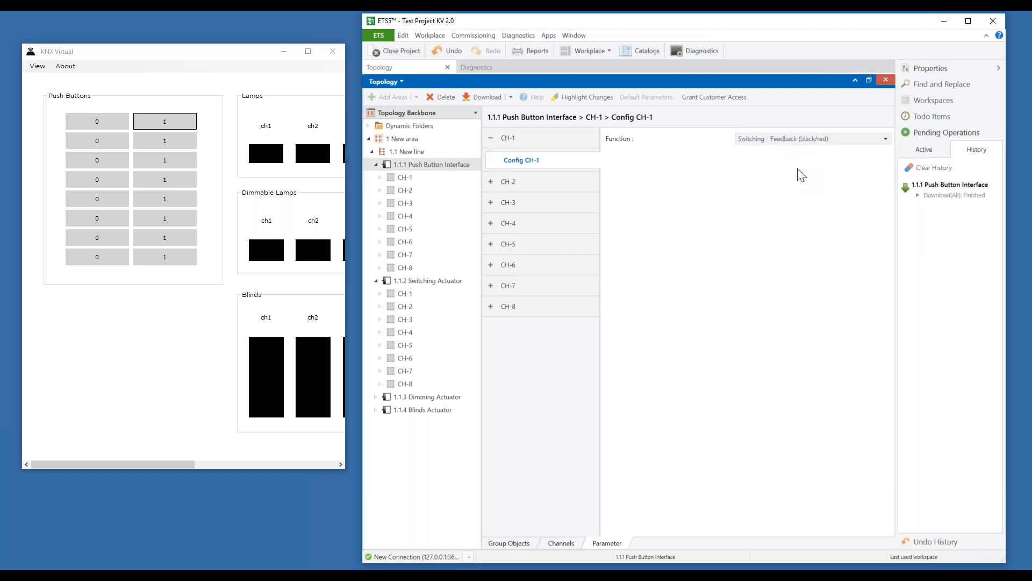
pyautogui.click(509, 543)
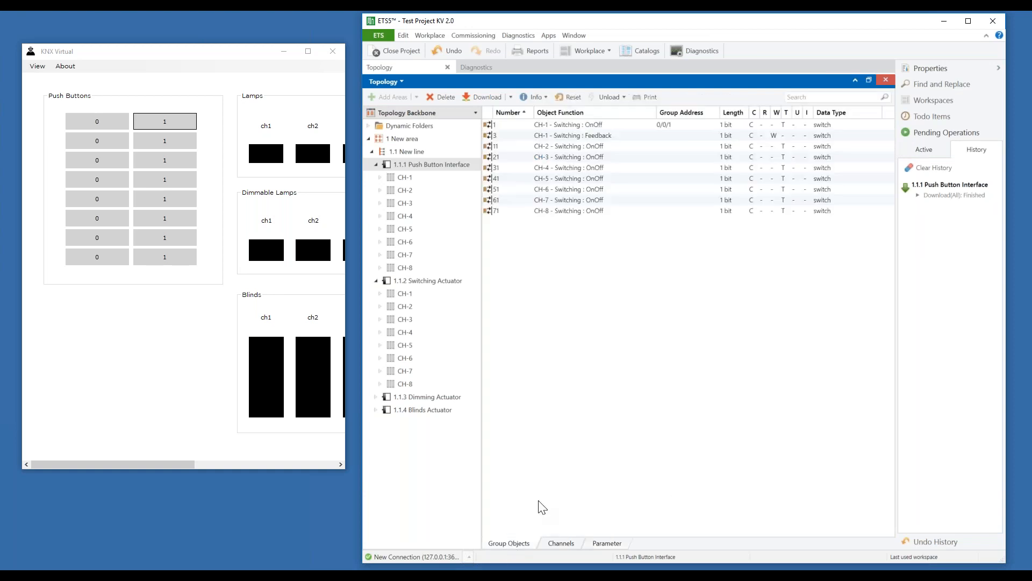
pyautogui.click(409, 178)
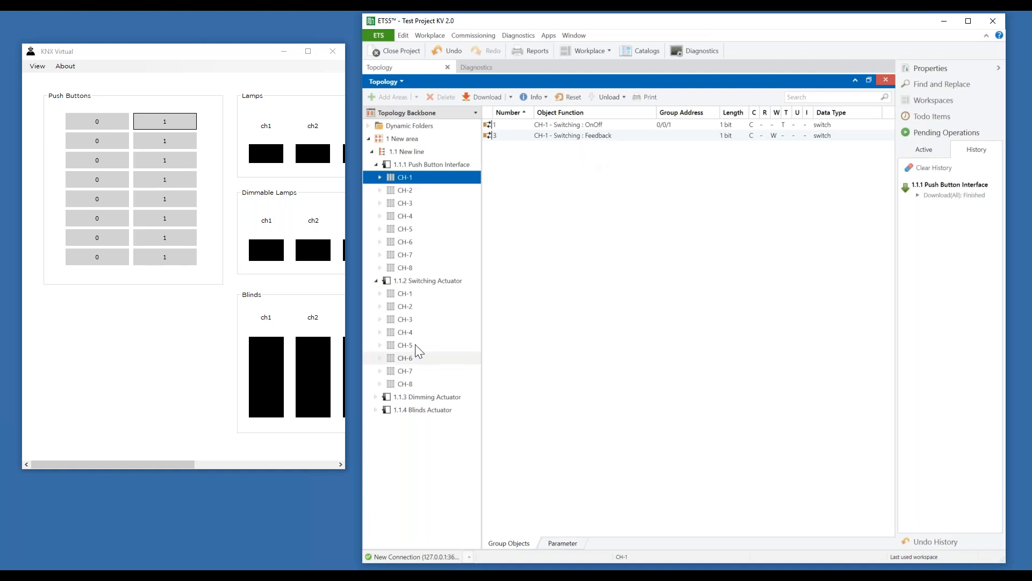
# - Set the CH-1 feedback of the 1.1.2 Switching Actuator to Info OnOff and return to its group objects
pyautogui.click(454, 281)
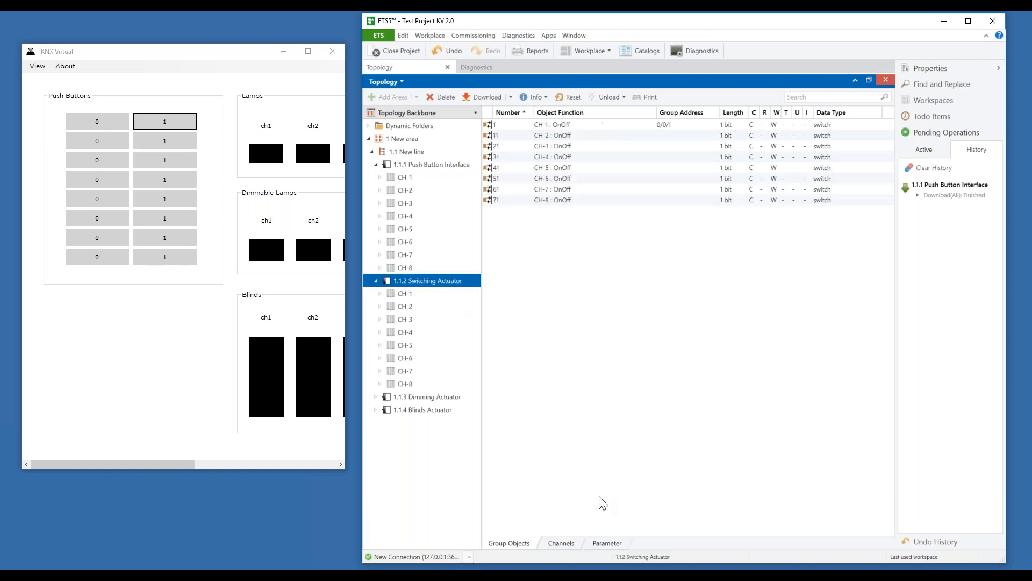
pyautogui.click(607, 543)
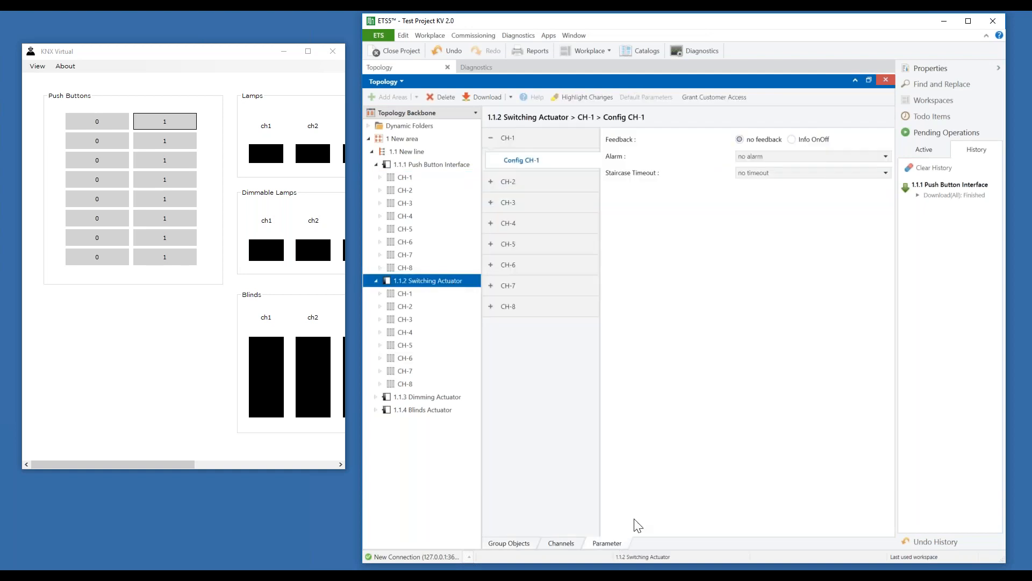
pyautogui.click(790, 139)
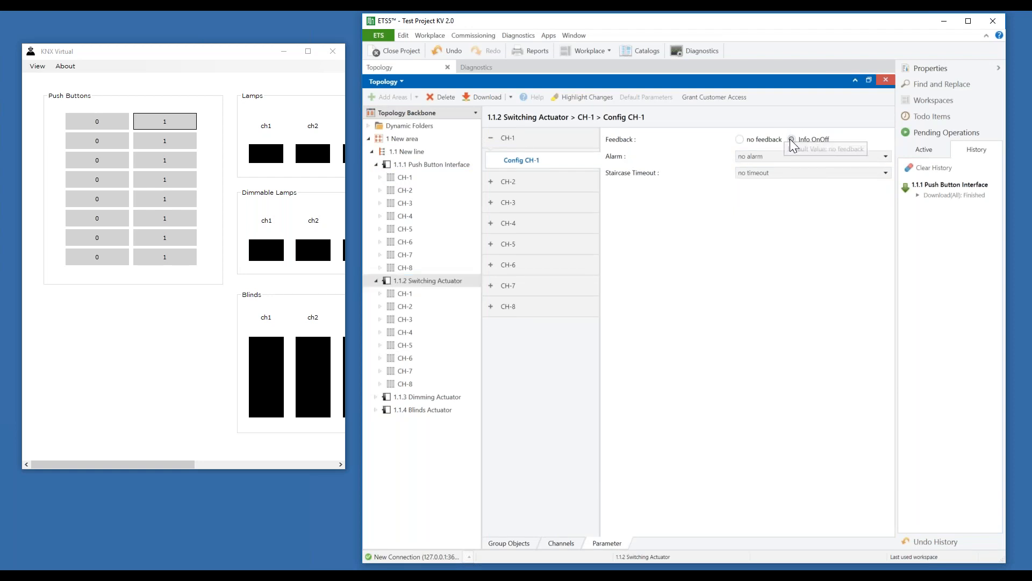
pyautogui.click(517, 543)
pyautogui.click(463, 279)
# - Link Push Button Interface CH-1 Switching : Feedback and Switching Actuator CH-1 Info OnOff to the new group address 0/0/2
pyautogui.click(408, 179)
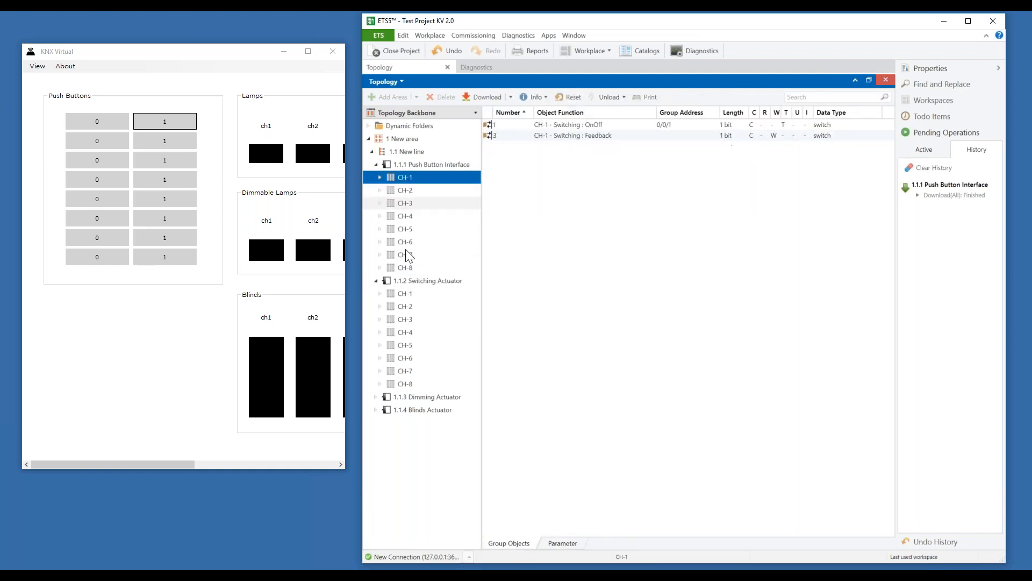
pyautogui.keyDown('ctrl'); pyautogui.click(410, 296); pyautogui.keyUp('ctrl')
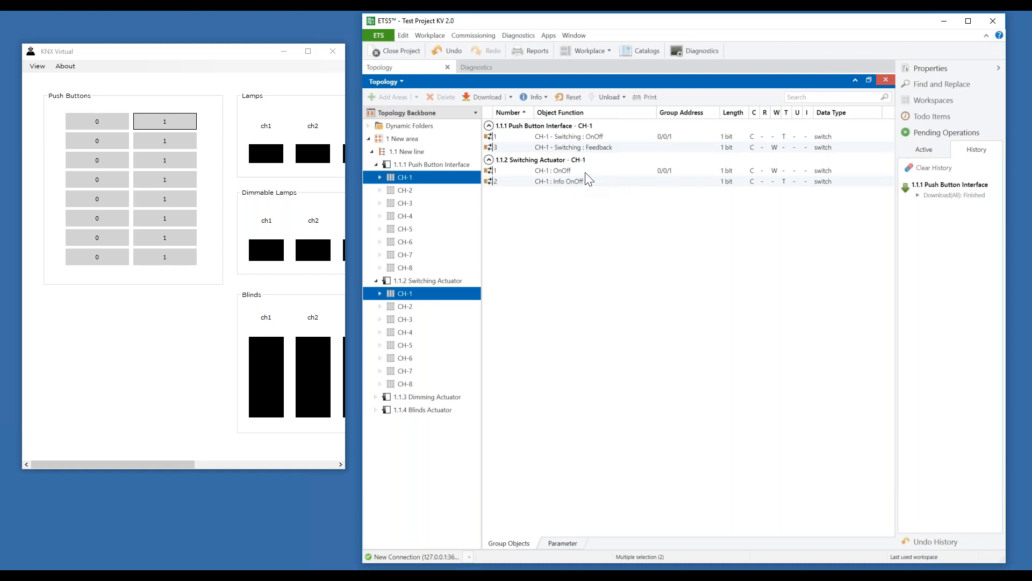
pyautogui.click(605, 148)
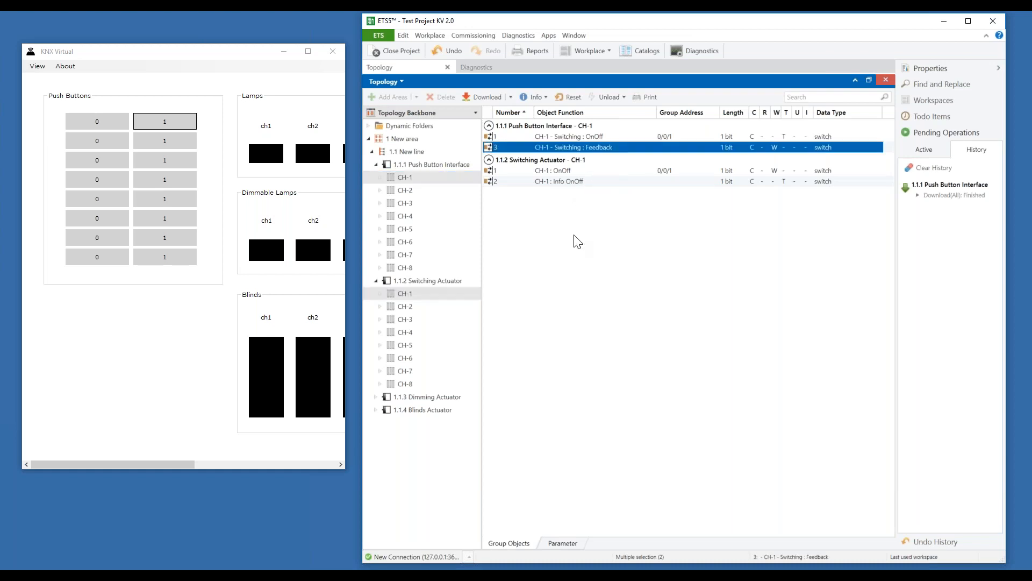
pyautogui.keyDown('ctrl'); pyautogui.click(578, 182); pyautogui.keyUp('ctrl')
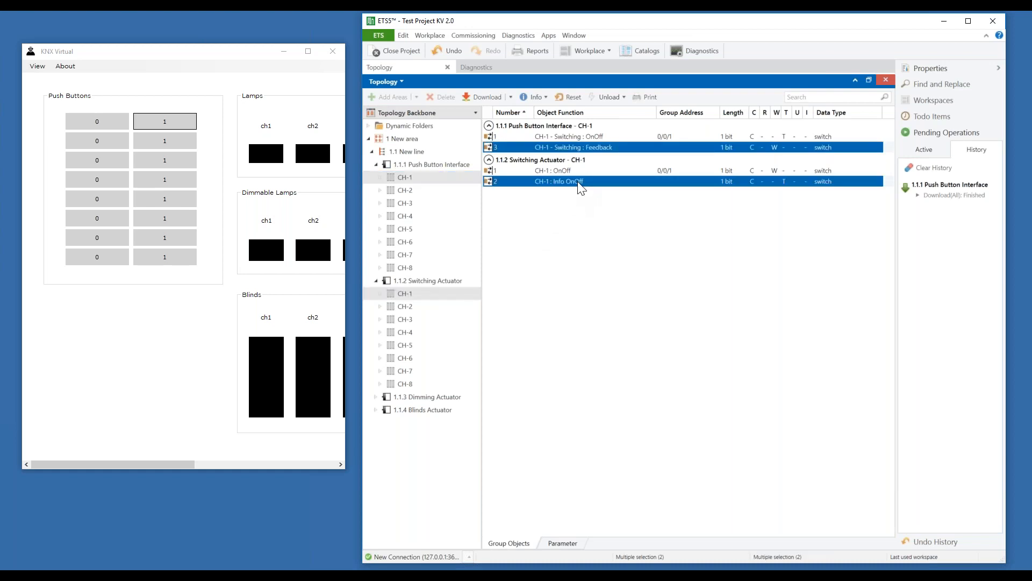
pyautogui.rightClick(596, 148)
pyautogui.click(631, 194)
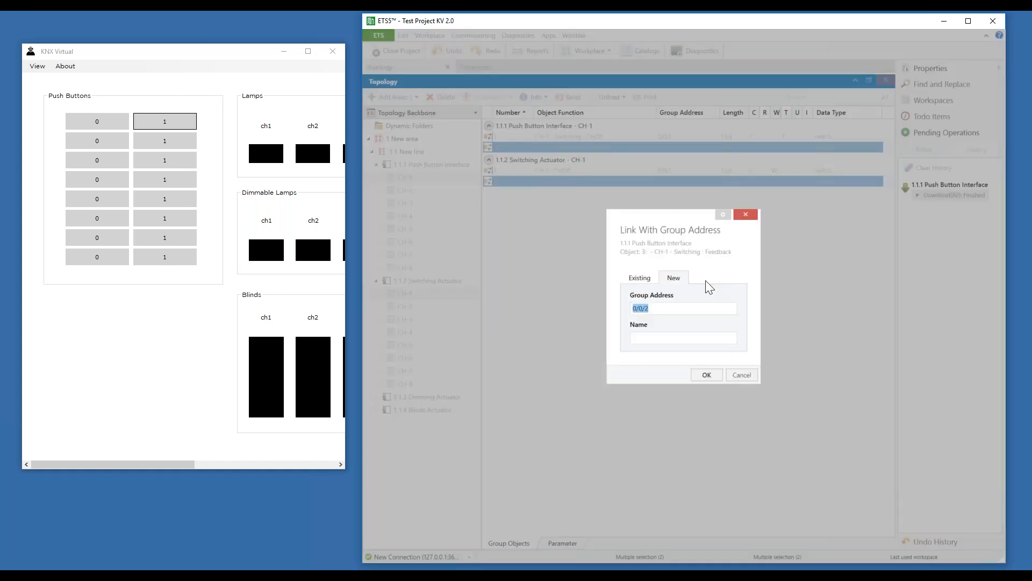
pyautogui.click(706, 375)
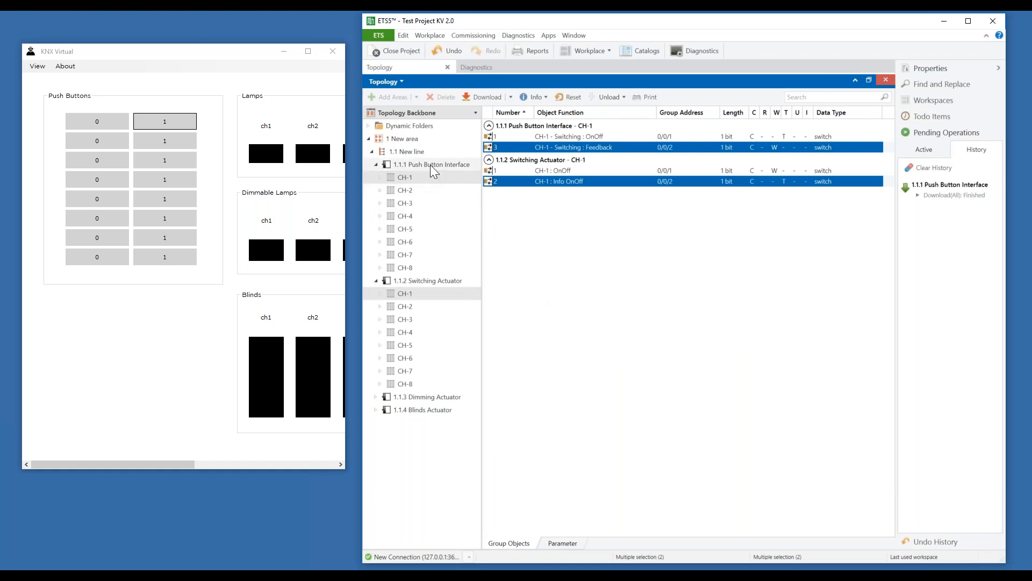
# - Run a partial download to the 1.1.2 Switching Actuator
pyautogui.click(445, 279)
pyautogui.rightClick(452, 281)
pyautogui.moveTo(591, 295)
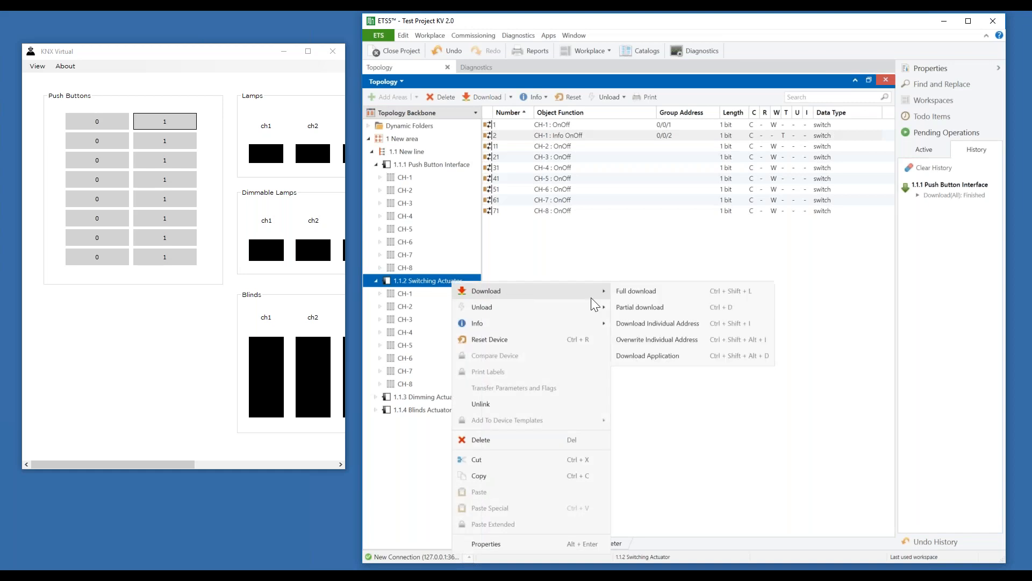
pyautogui.click(643, 308)
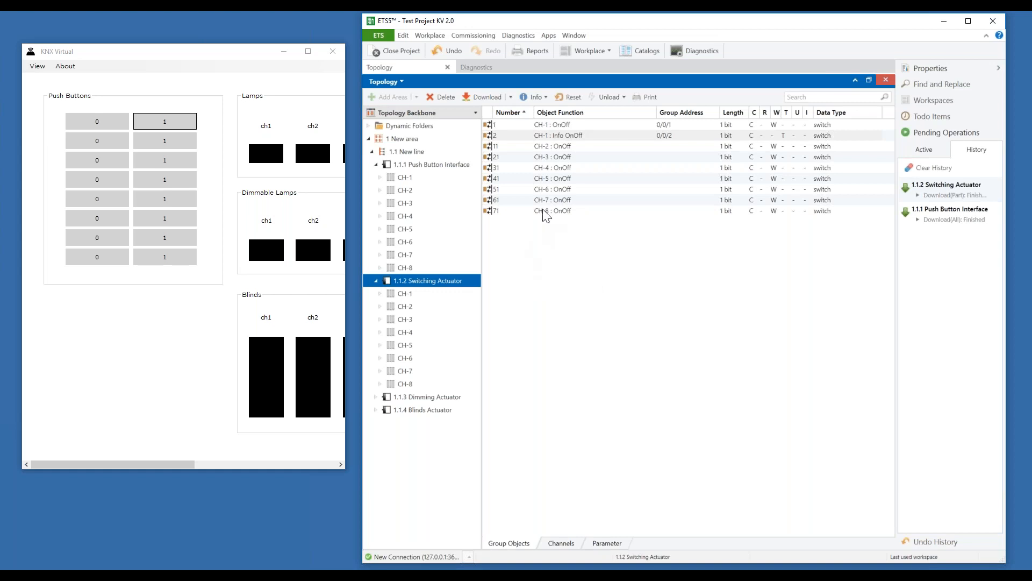
# - Run a partial download to the 1.1.1 Push Button Interface
pyautogui.click(441, 166)
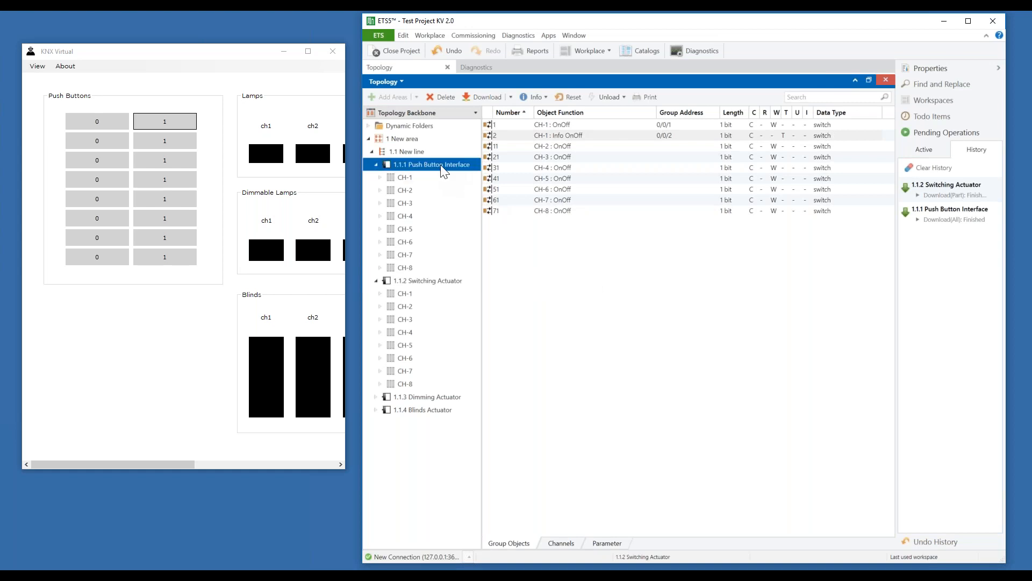
pyautogui.rightClick(441, 168)
pyautogui.moveTo(492, 174)
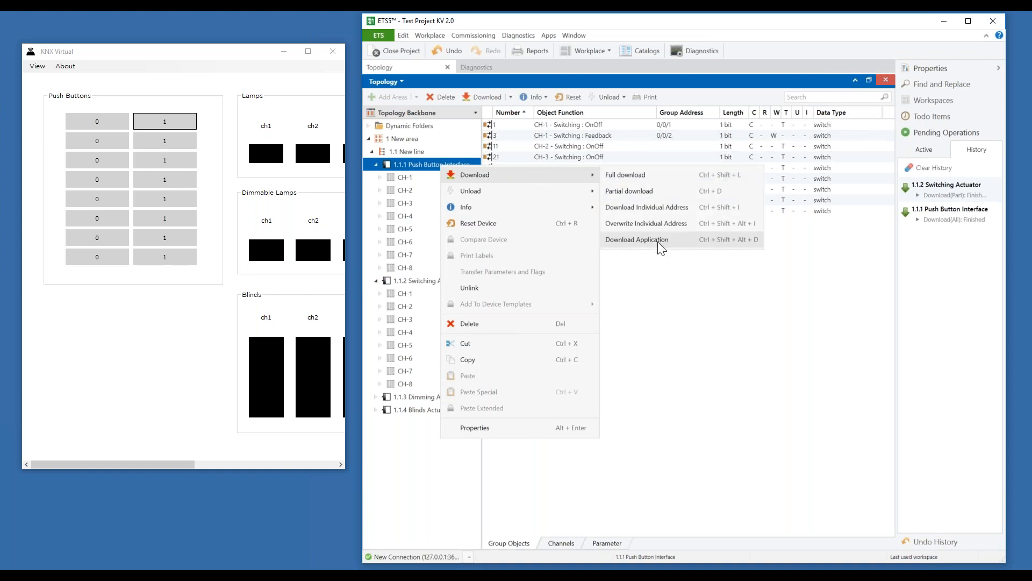
pyautogui.click(650, 192)
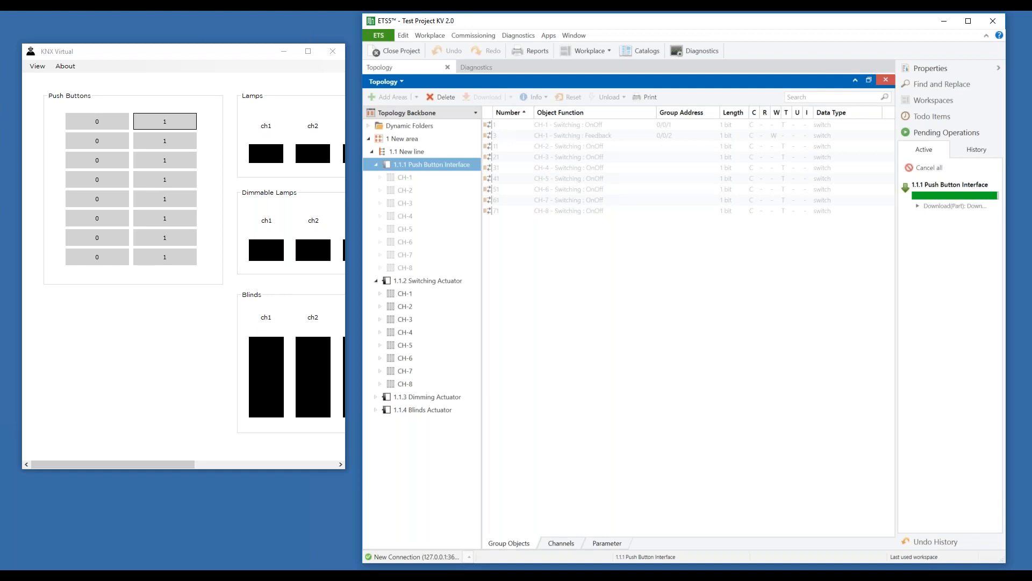
# - Clear the Group Monitor's telegram list, and in KNX Virtual switch lamp ch1 on, off and on again with the first push button pair
pyautogui.click(480, 73)
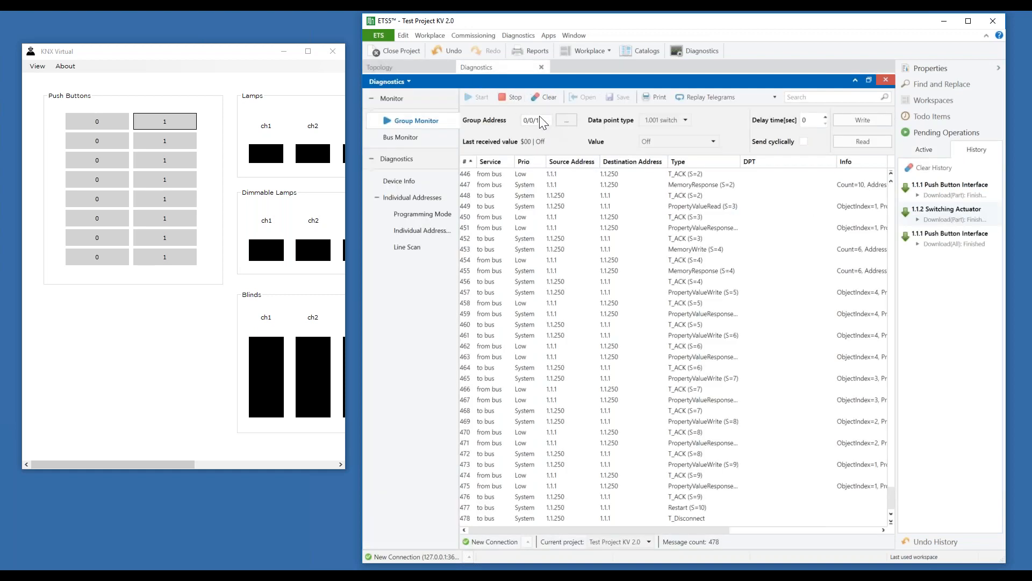
pyautogui.click(546, 97)
pyautogui.click(736, 356)
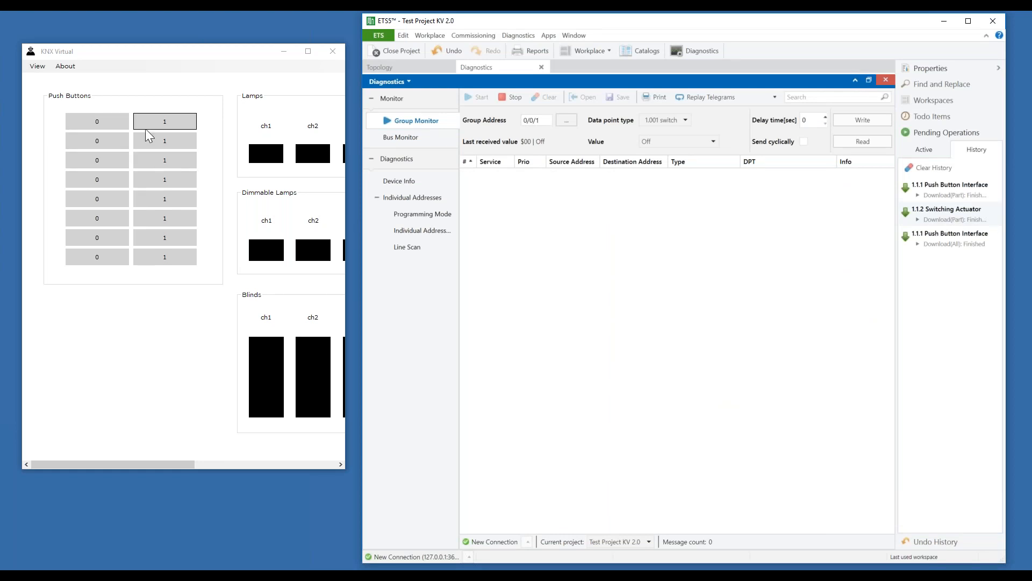
pyautogui.click(164, 122)
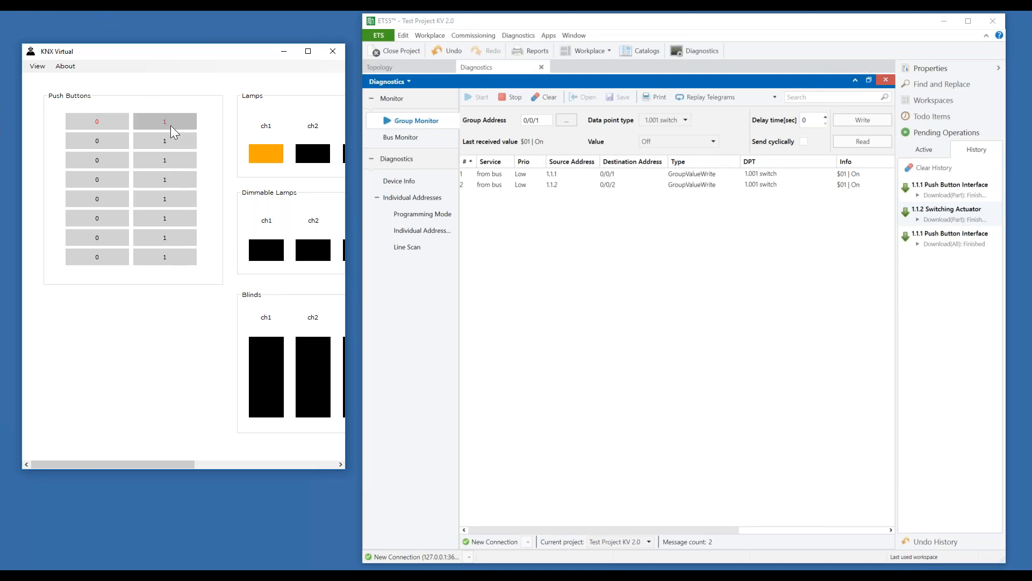
pyautogui.click(112, 122)
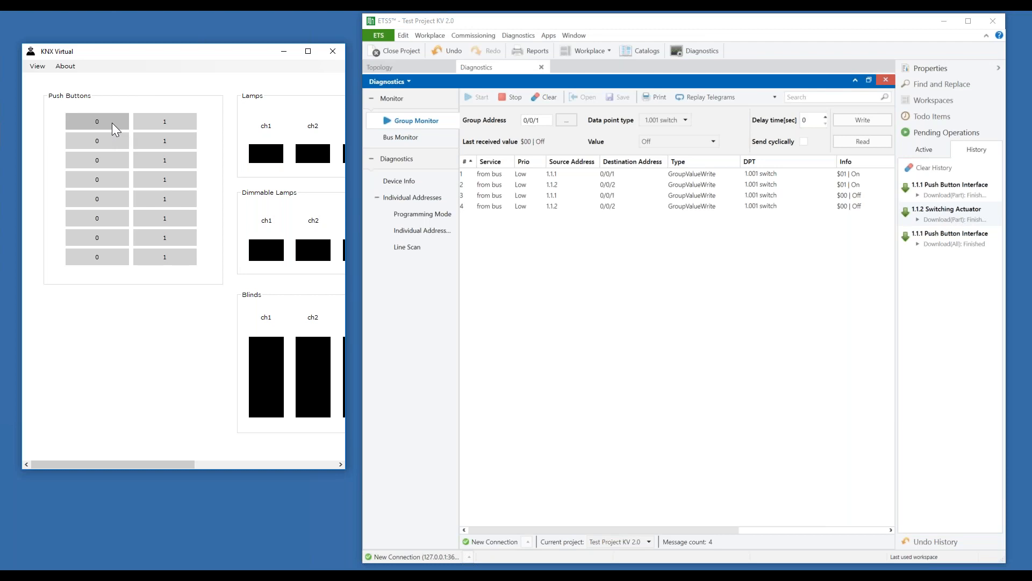
pyautogui.click(148, 119)
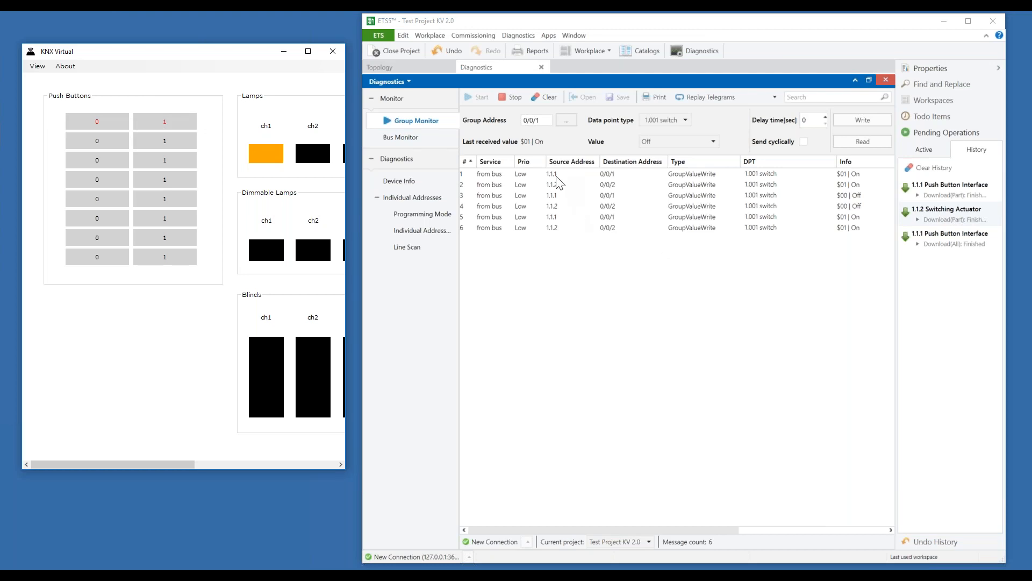
# - Switch lamp ch1 off in KNX Virtual and clear the Group Monitor's telegram list
pyautogui.click(549, 96)
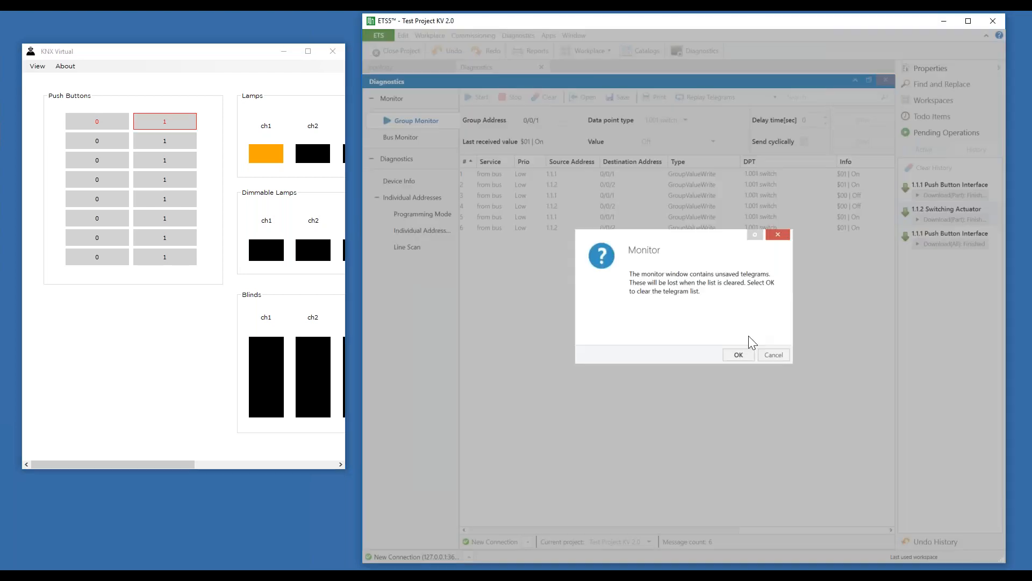
pyautogui.click(773, 354)
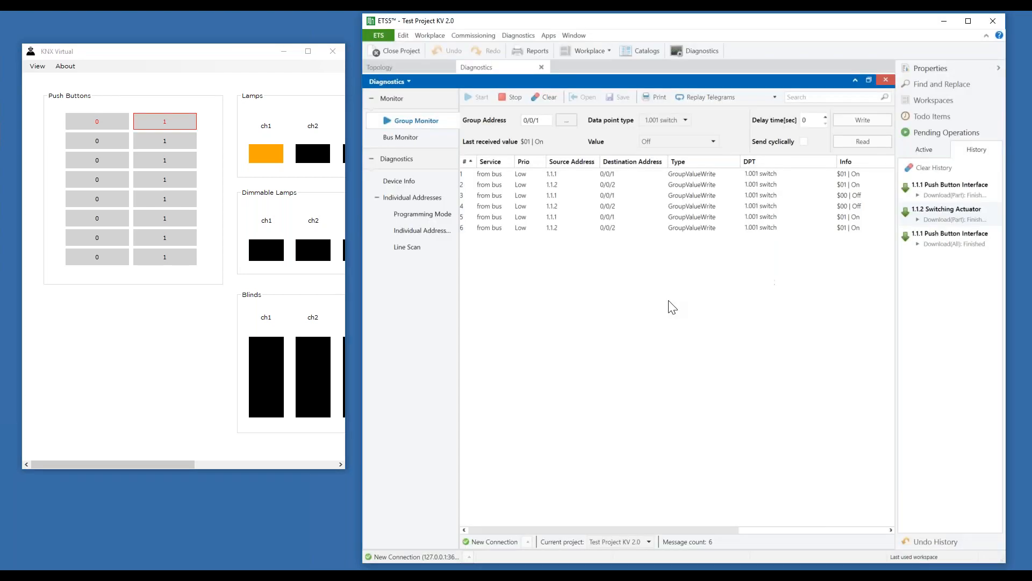
pyautogui.click(548, 97)
pyautogui.click(737, 354)
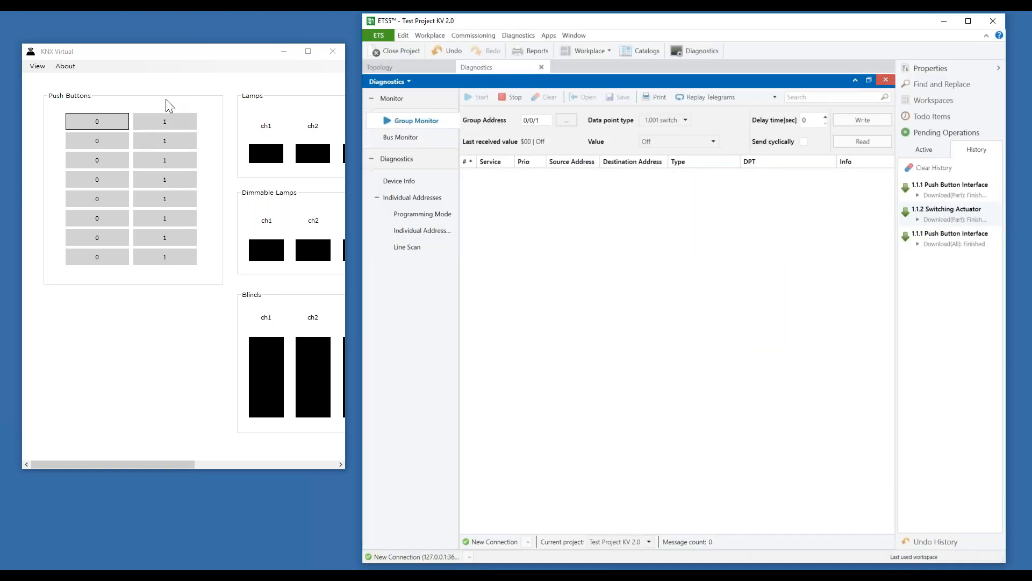
# - In KNX Virtual, switch lamp ch1 on with the first push button pair and set the lamp to broken
pyautogui.click(169, 123)
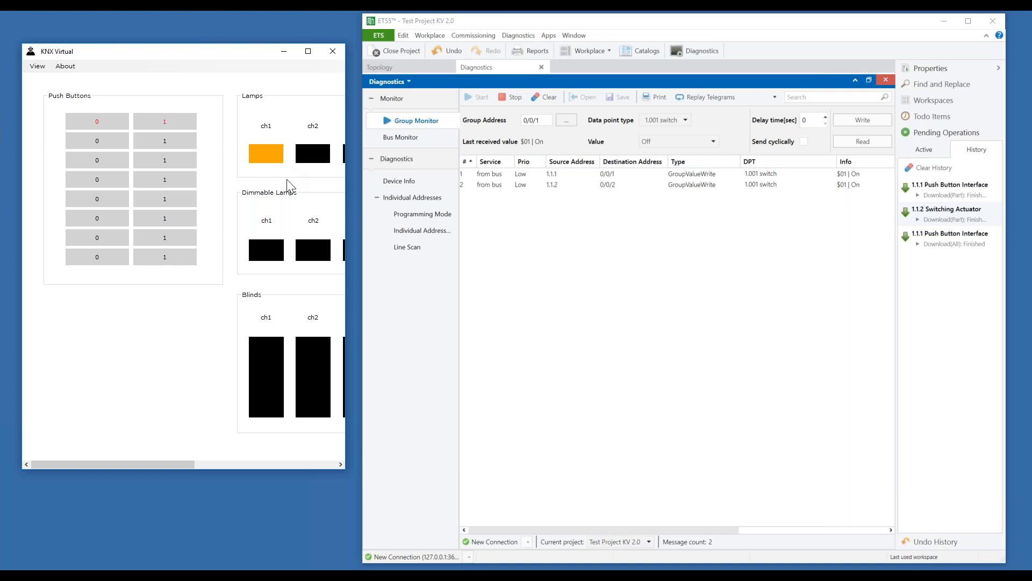
pyautogui.click(267, 156)
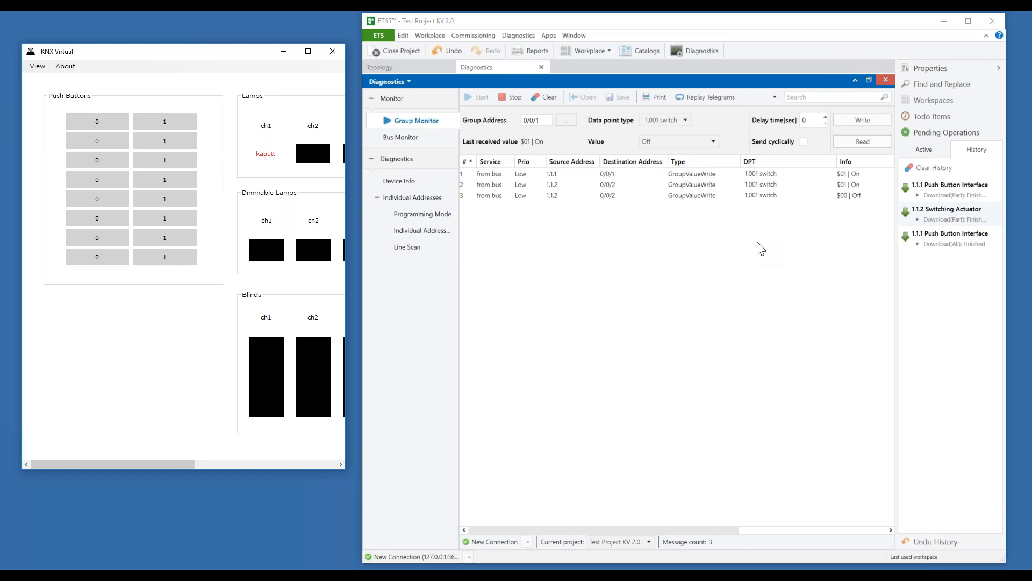
# - Send off and on repeatedly to the broken lamp ch1 with the first push button pair, ending with on, and restore the lamp
pyautogui.click(120, 119)
pyautogui.click(153, 125)
pyautogui.click(117, 121)
pyautogui.click(155, 121)
pyautogui.click(115, 121)
pyautogui.click(161, 124)
pyautogui.click(162, 124)
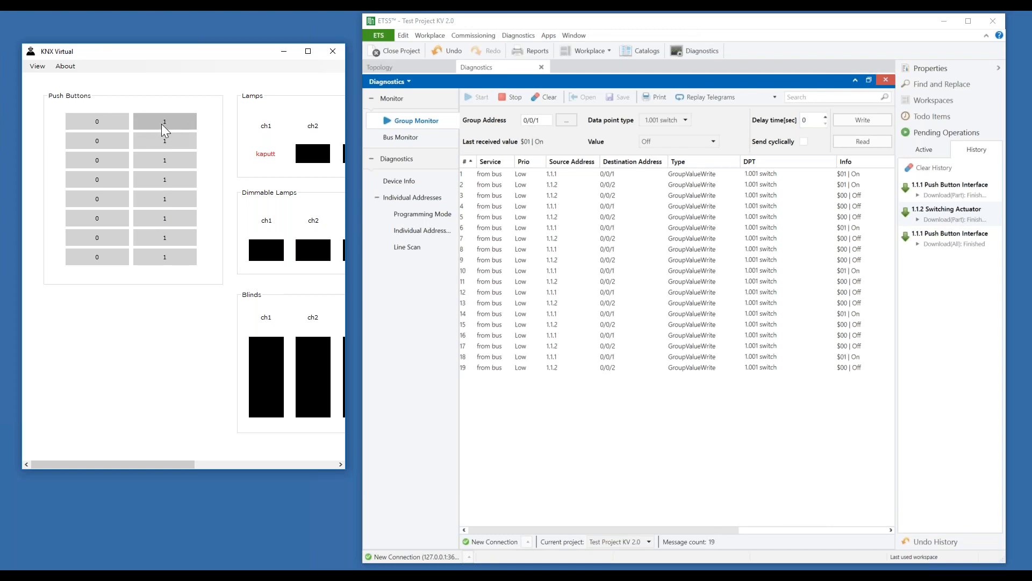
pyautogui.click(263, 156)
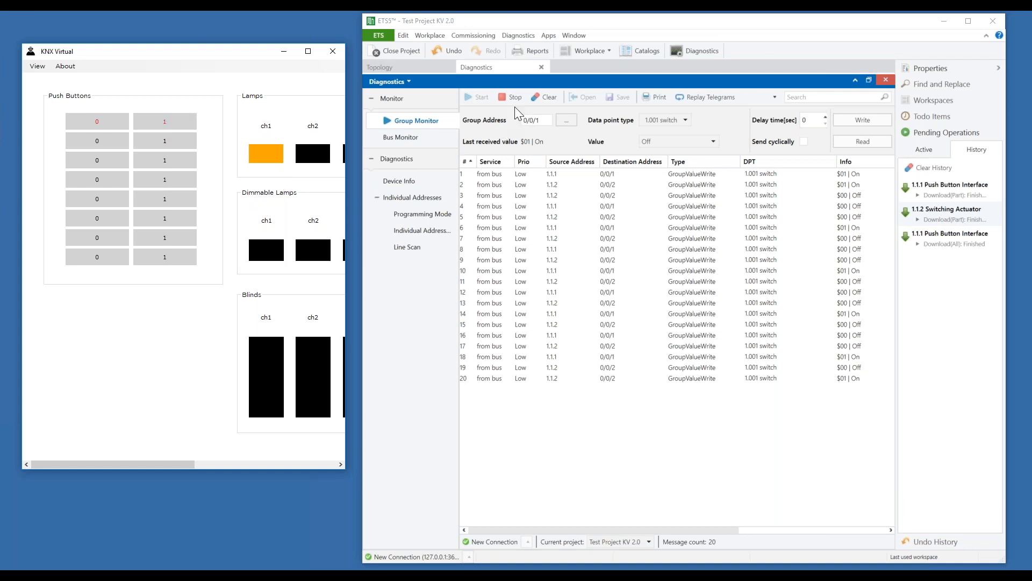
# - Return to the ETS5 Topology, collapse the channels of 1.1.1 and 1.1.2, and reset the 1.1.2 Switching Actuator
pyautogui.click(406, 66)
pyautogui.click(378, 168)
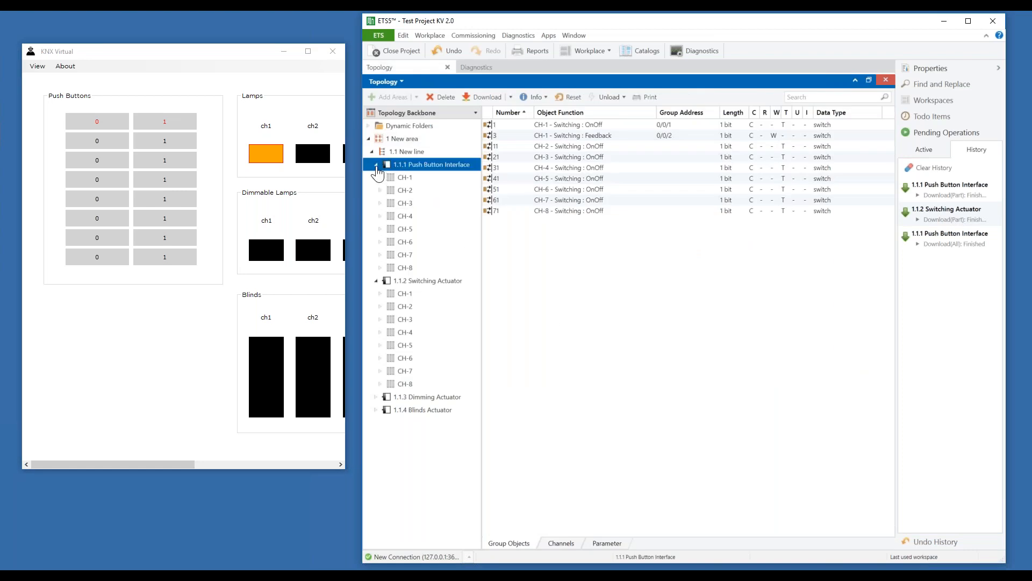
pyautogui.click(376, 165)
pyautogui.click(376, 178)
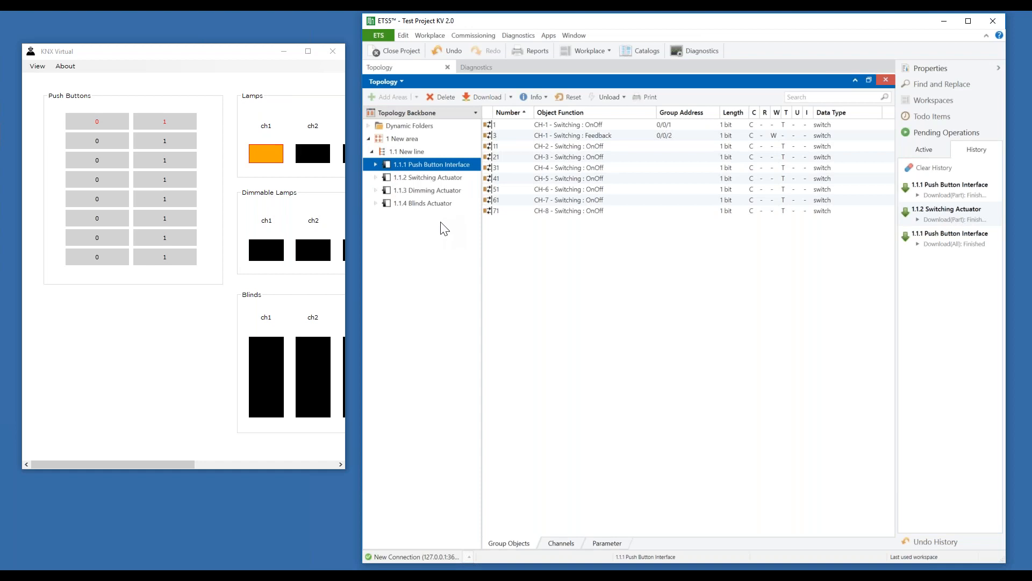
pyautogui.click(422, 178)
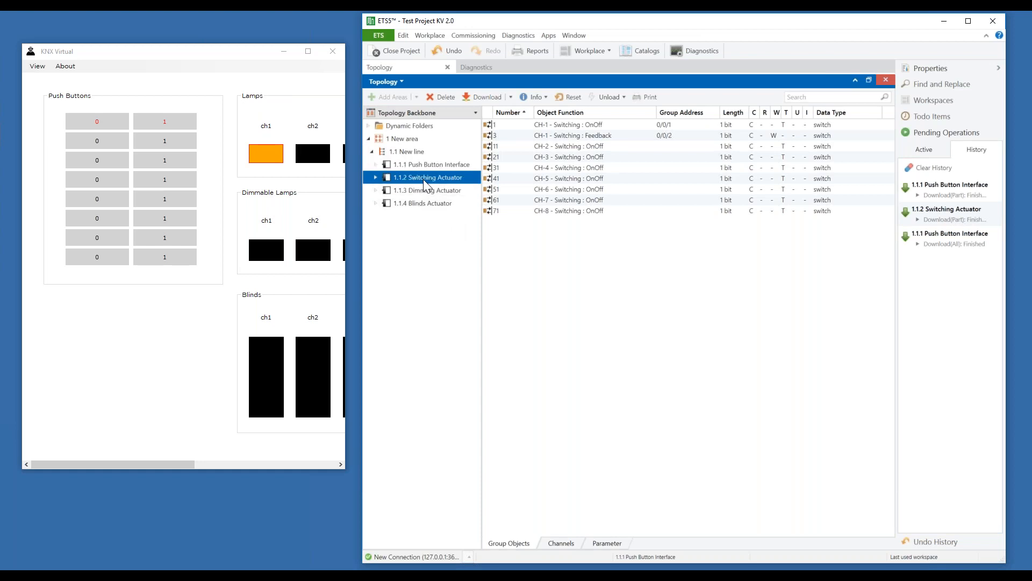
pyautogui.rightClick(436, 179)
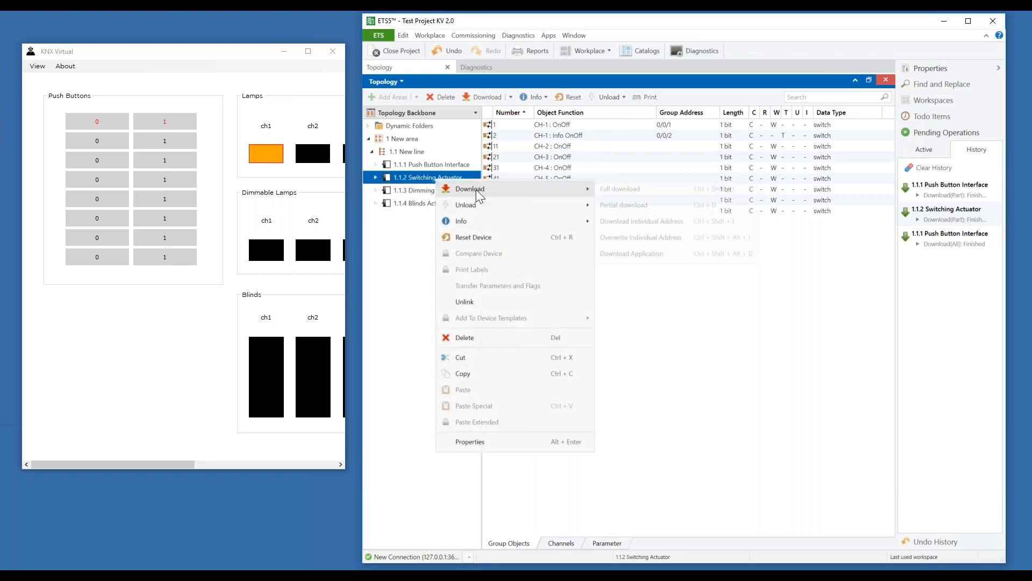
pyautogui.click(478, 238)
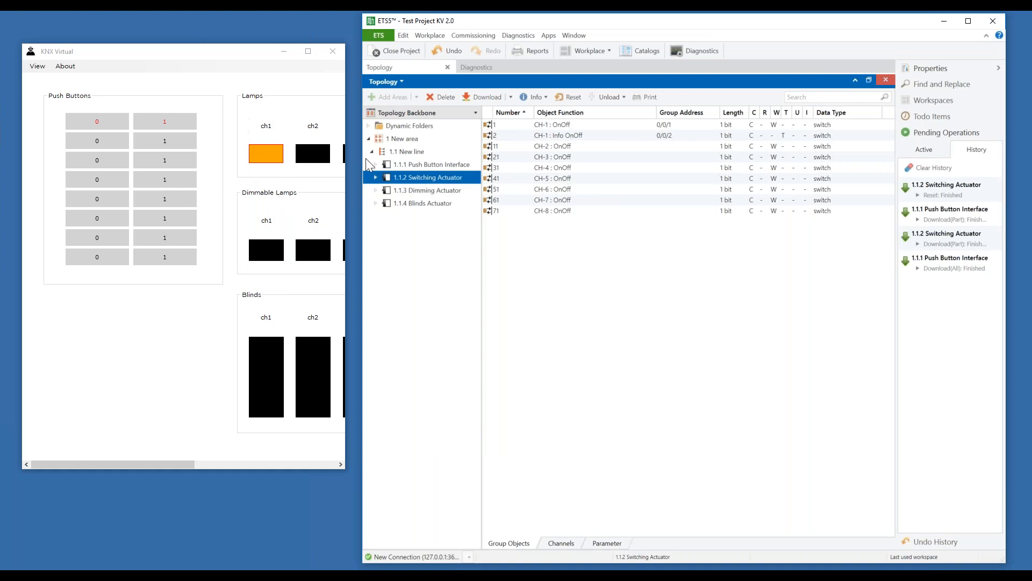
# - Clear the Group Monitor's telegram list and show the Topology and Diagnostics windows together
pyautogui.click(485, 71)
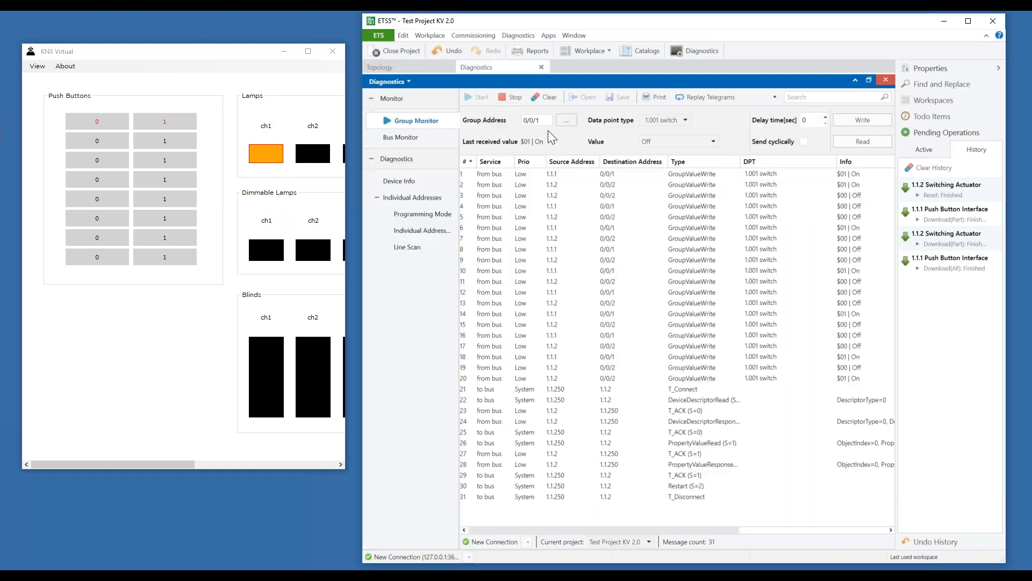
pyautogui.click(547, 98)
pyautogui.click(738, 355)
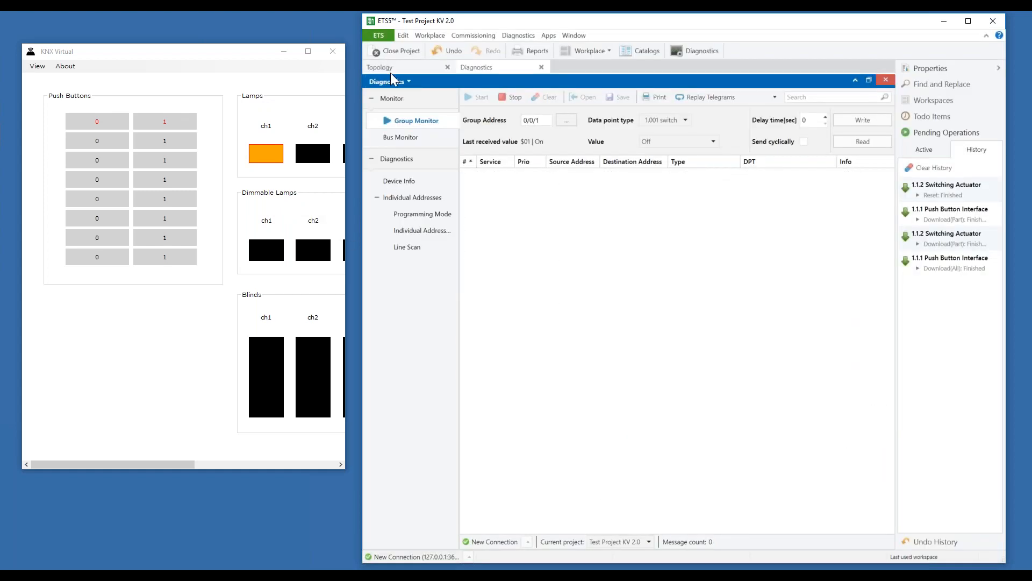
pyautogui.click(869, 80)
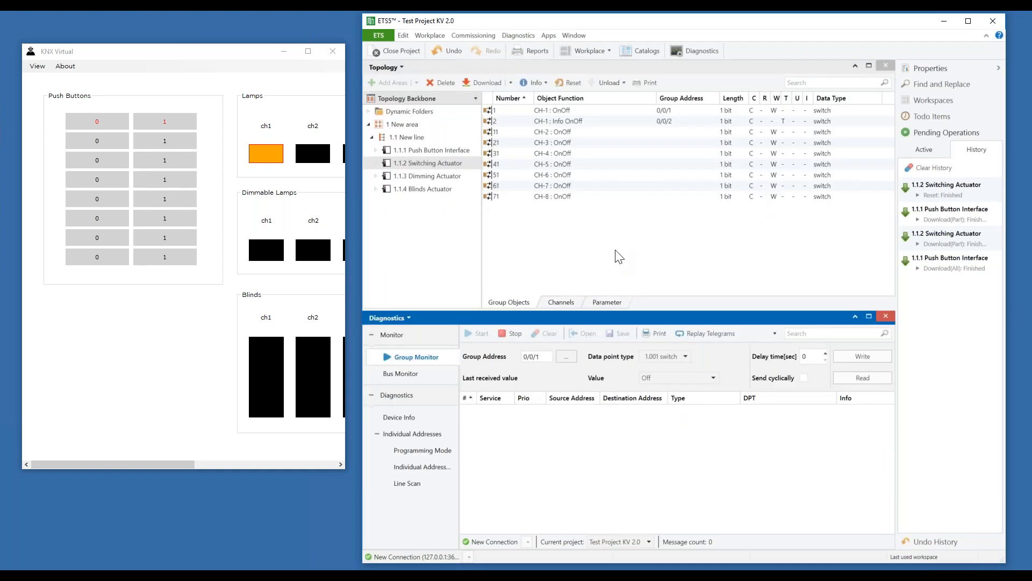
# - Reset the 1.1.2 Switching Actuator again and select its Restart telegram in the Group Monitor
pyautogui.click(418, 162)
pyautogui.rightClick(418, 162)
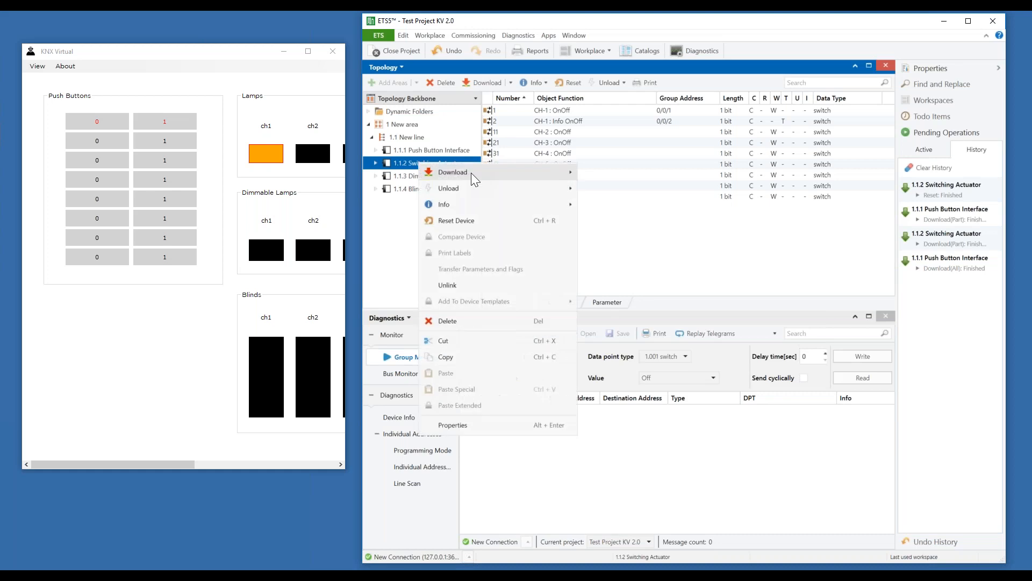
pyautogui.click(466, 221)
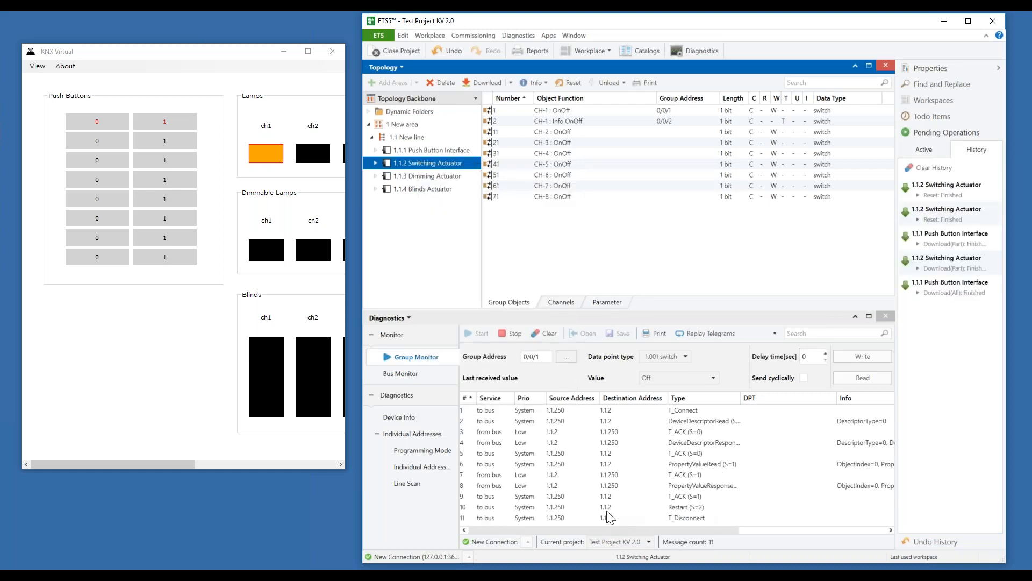
pyautogui.click(678, 510)
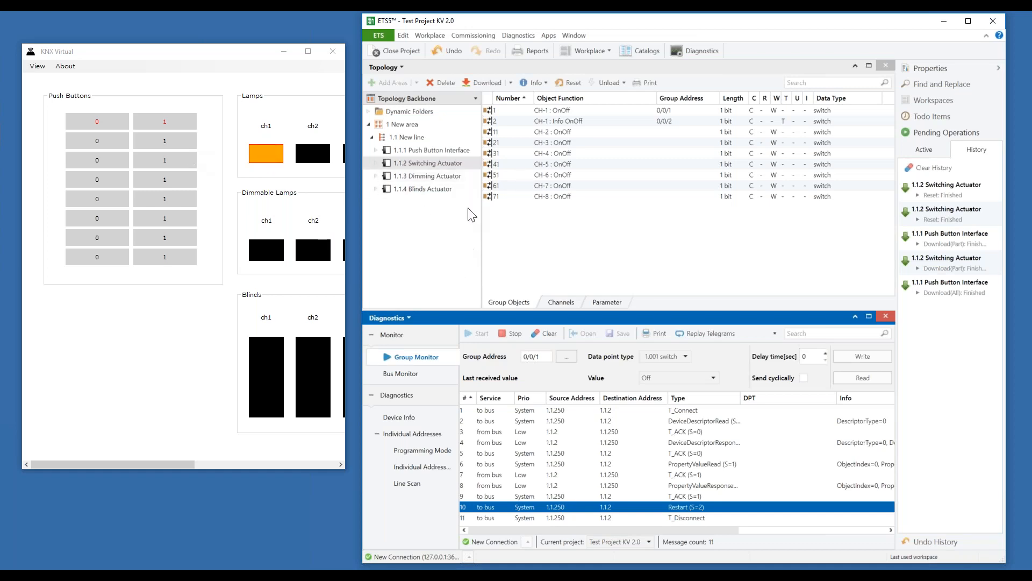
# - Select the 1.1.1 Push Button Interface in the Topology and clear the Group Monitor's telegram list
pyautogui.click(438, 152)
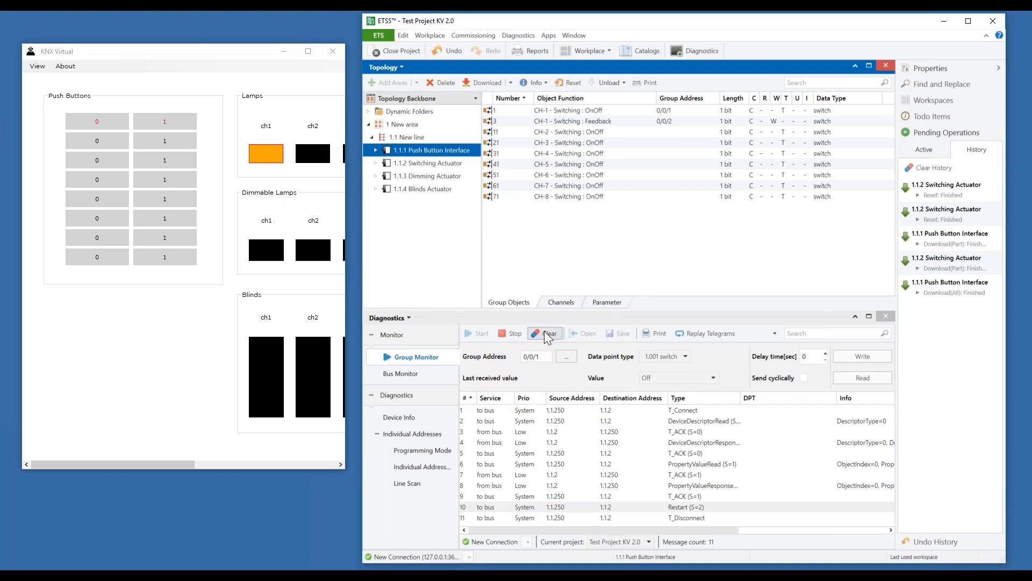
pyautogui.click(548, 333)
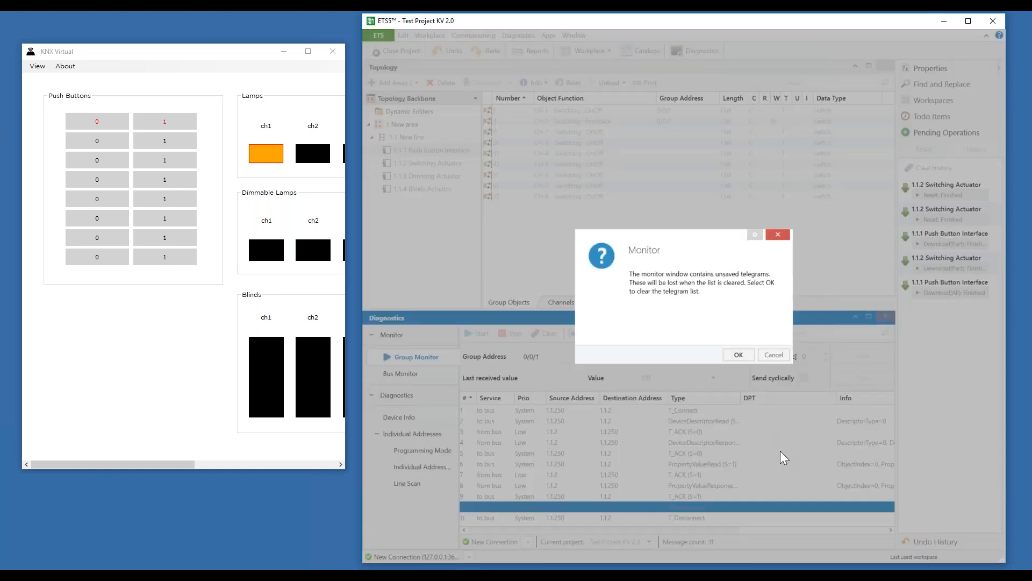
pyautogui.click(738, 355)
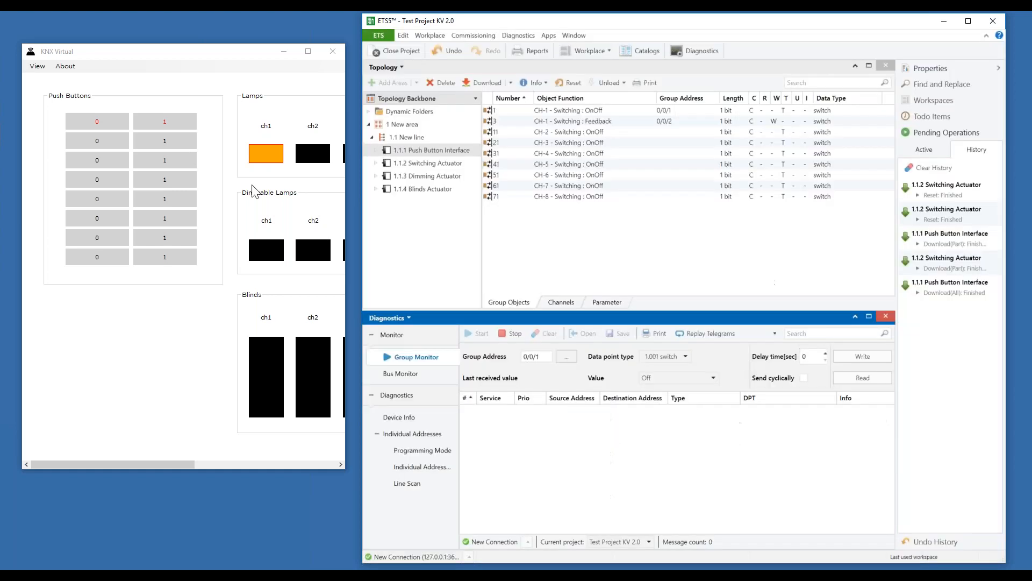
# - Reset the 1.1.1 Push Button Interface and select its Restart telegram in the Group Monitor
pyautogui.rightClick(458, 152)
pyautogui.click(511, 208)
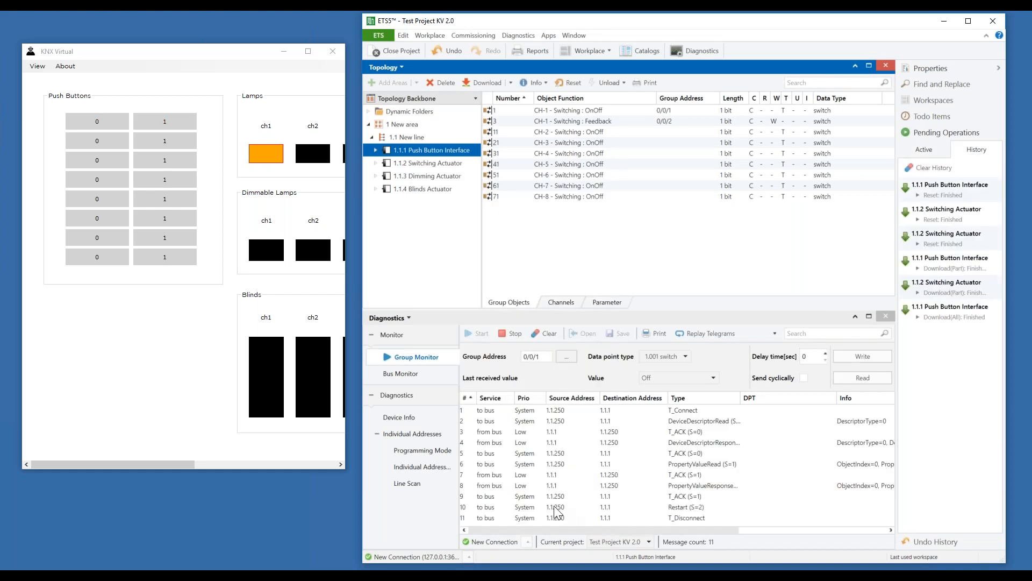
pyautogui.click(575, 510)
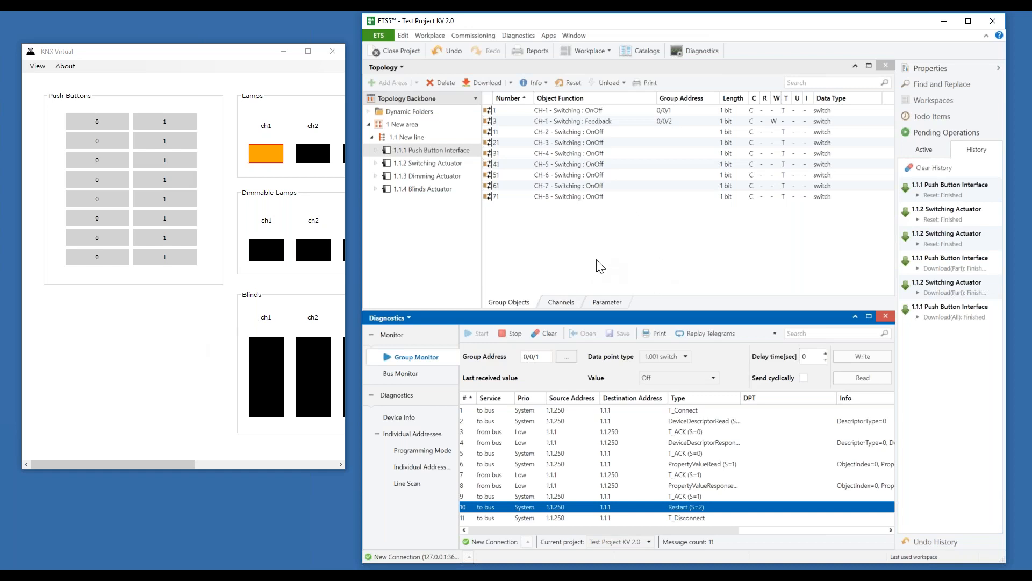
# - Enable the Read On Init flag for the CH-1 Switching : Feedback group object of the 1.1.1 Push Button Interface
pyautogui.doubleClick(433, 150)
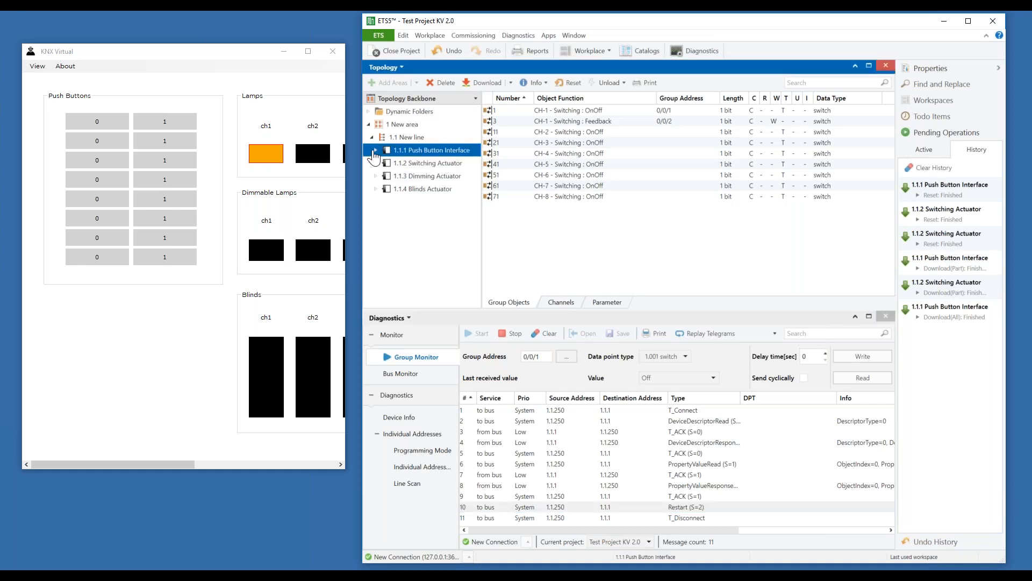
pyautogui.click(404, 163)
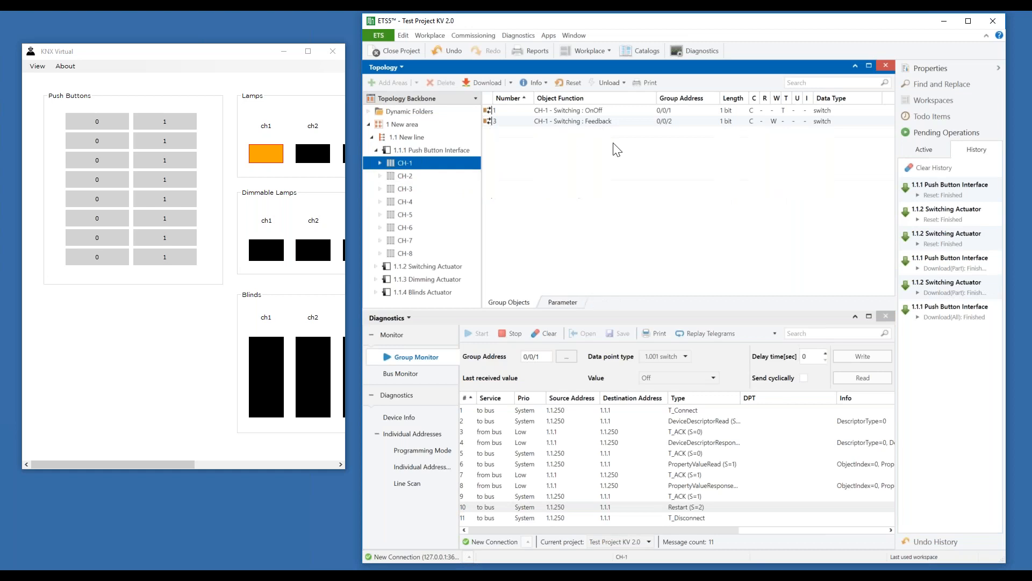
pyautogui.click(591, 124)
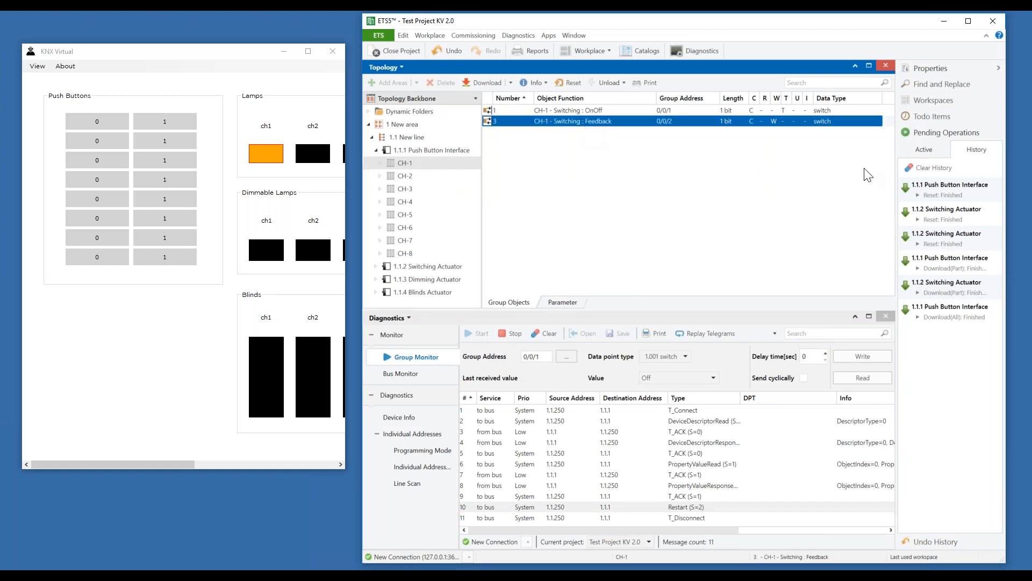
pyautogui.click(933, 70)
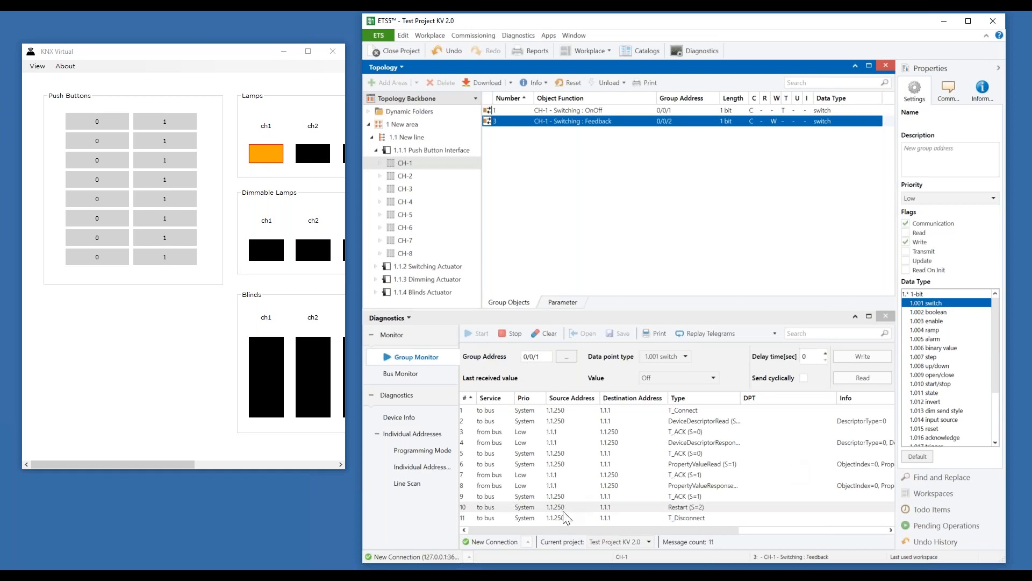
pyautogui.click(692, 518)
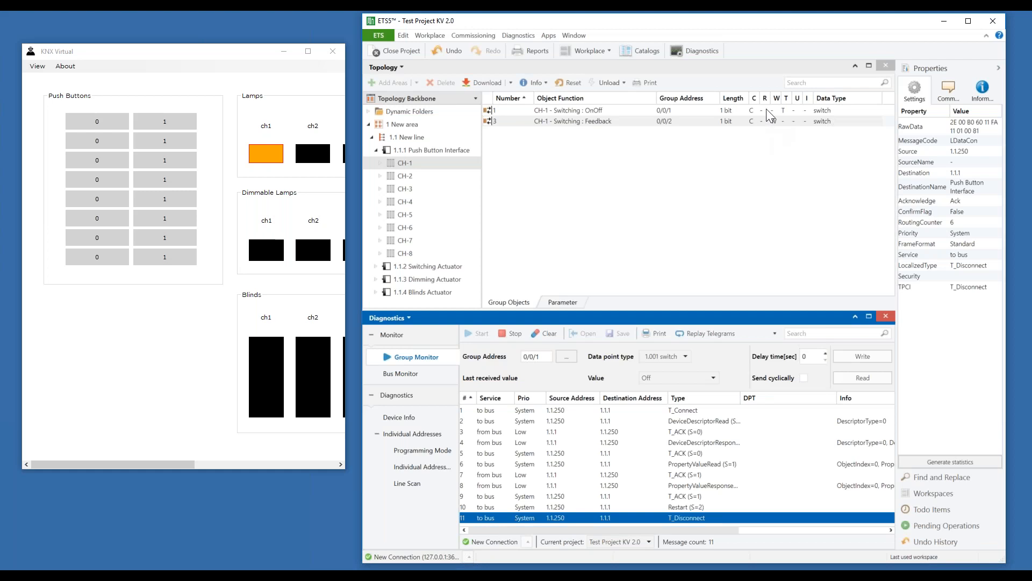
pyautogui.click(605, 122)
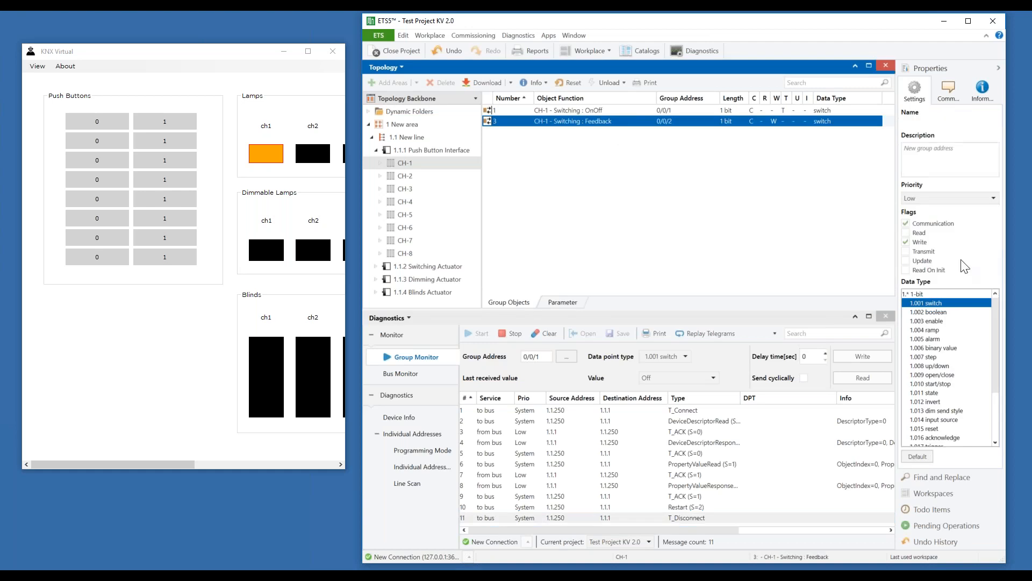
pyautogui.click(905, 271)
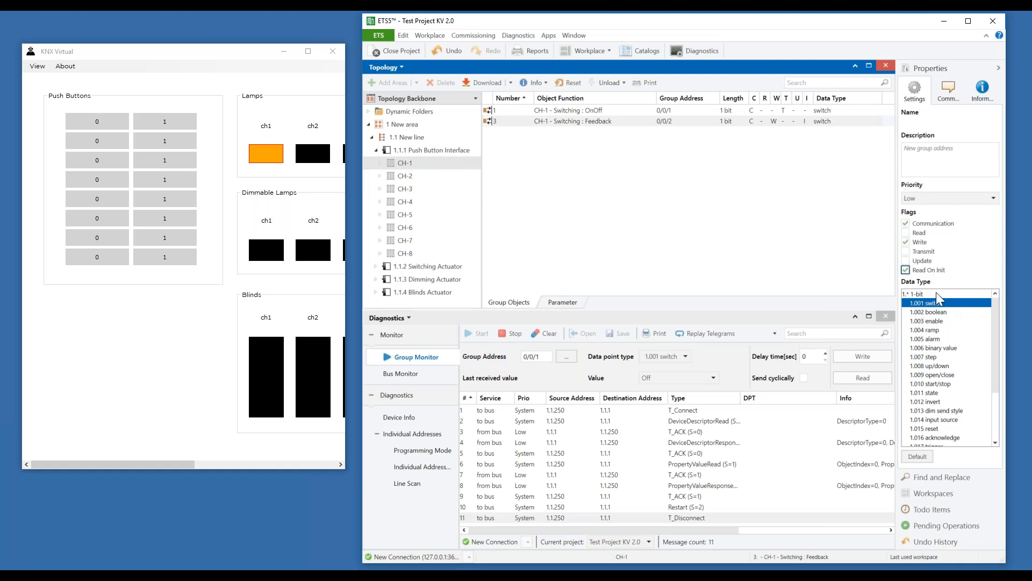
# - Maximize the Diagnostics window and select the Restart and T_Disconnect telegrams in the Group Monitor
pyautogui.click(436, 149)
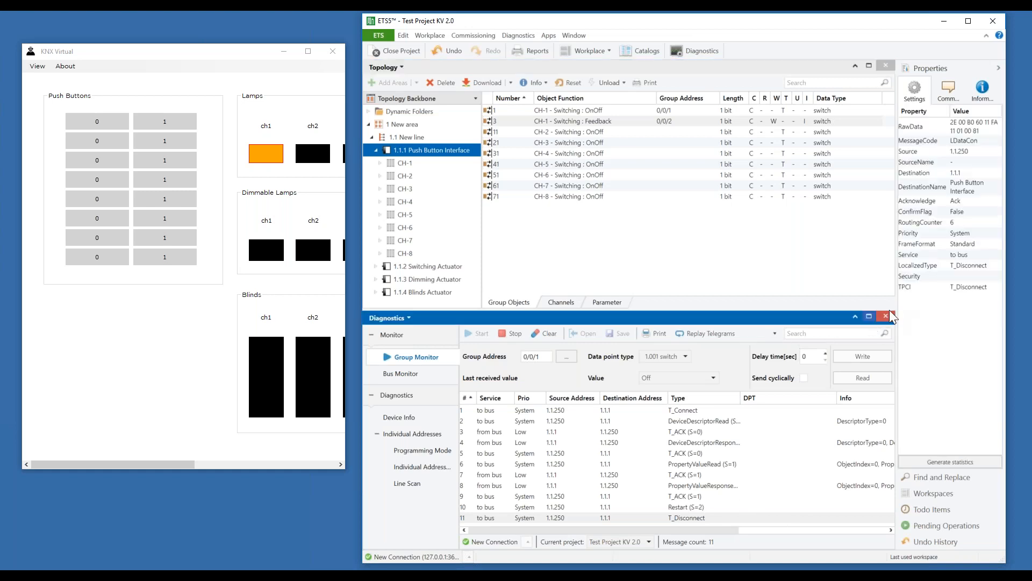
pyautogui.click(869, 315)
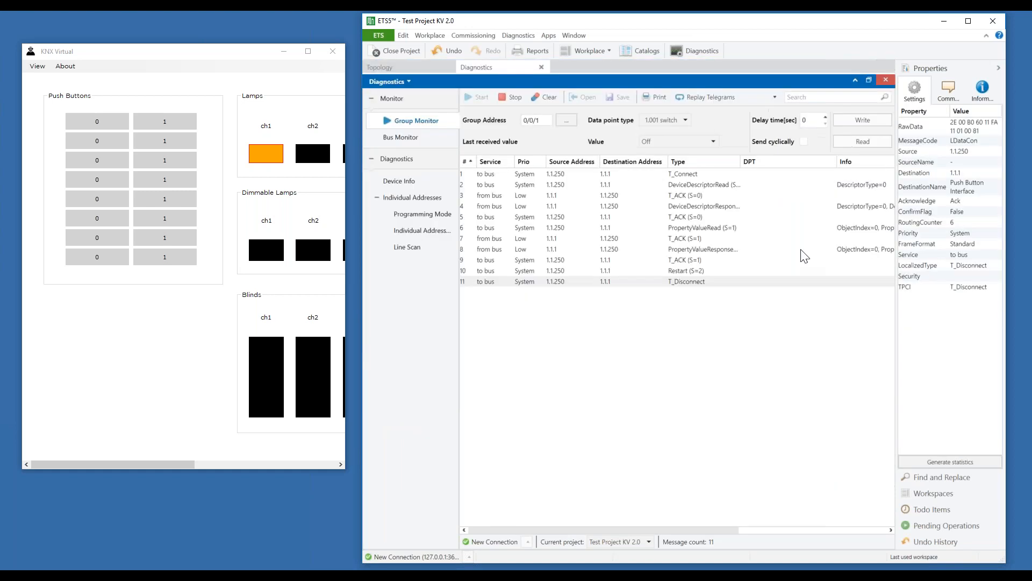
pyautogui.click(683, 272)
pyautogui.click(685, 282)
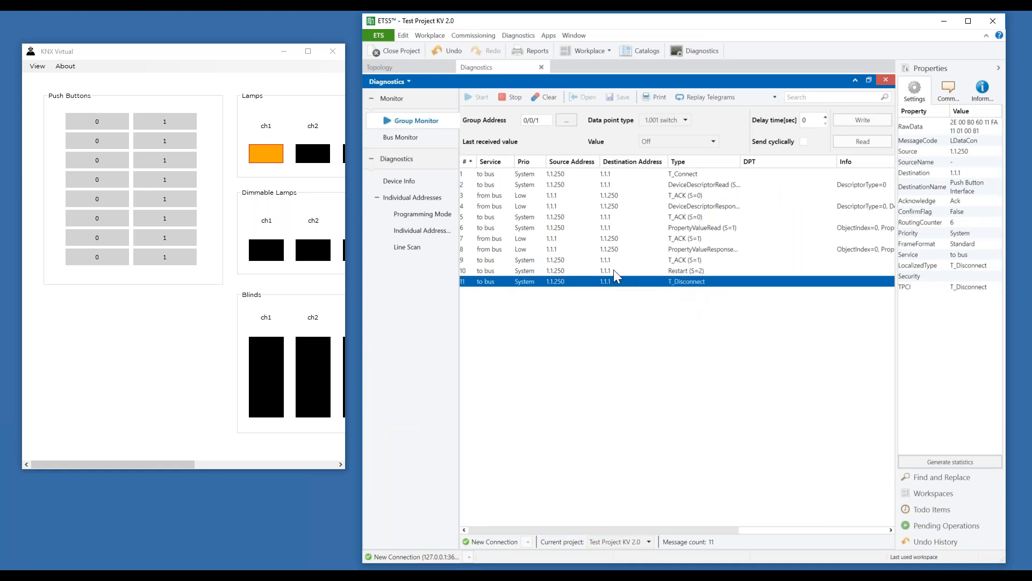
# - Return to the Topology and check the flags of the CH-1 Switching : Feedback object of 1.1.1
pyautogui.click(420, 66)
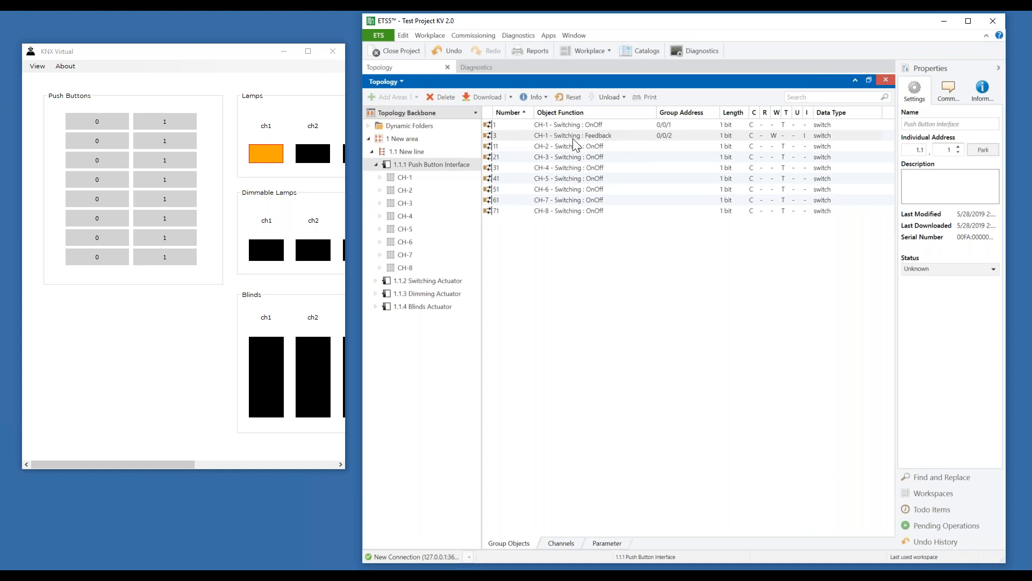
pyautogui.click(405, 178)
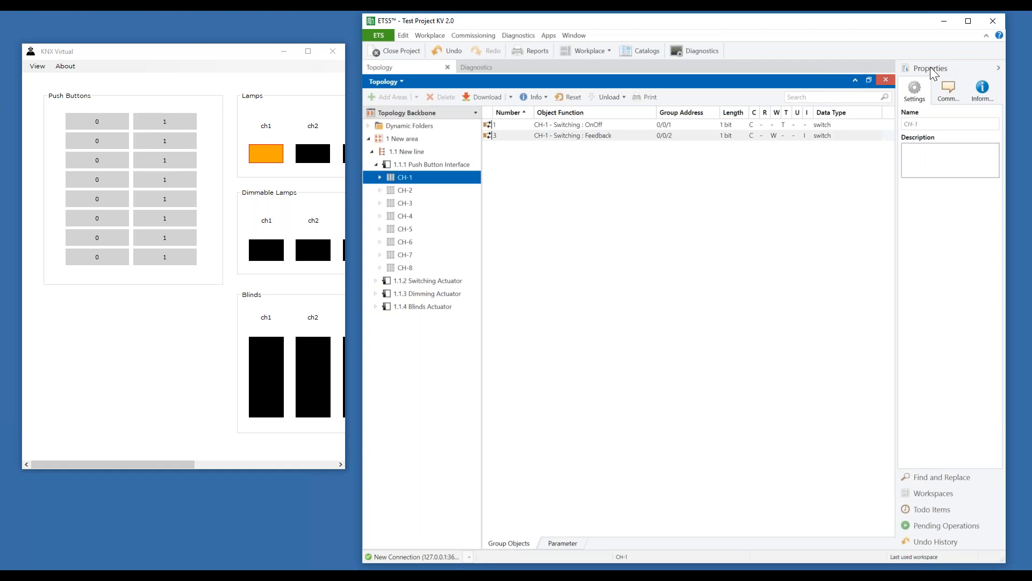
pyautogui.click(602, 137)
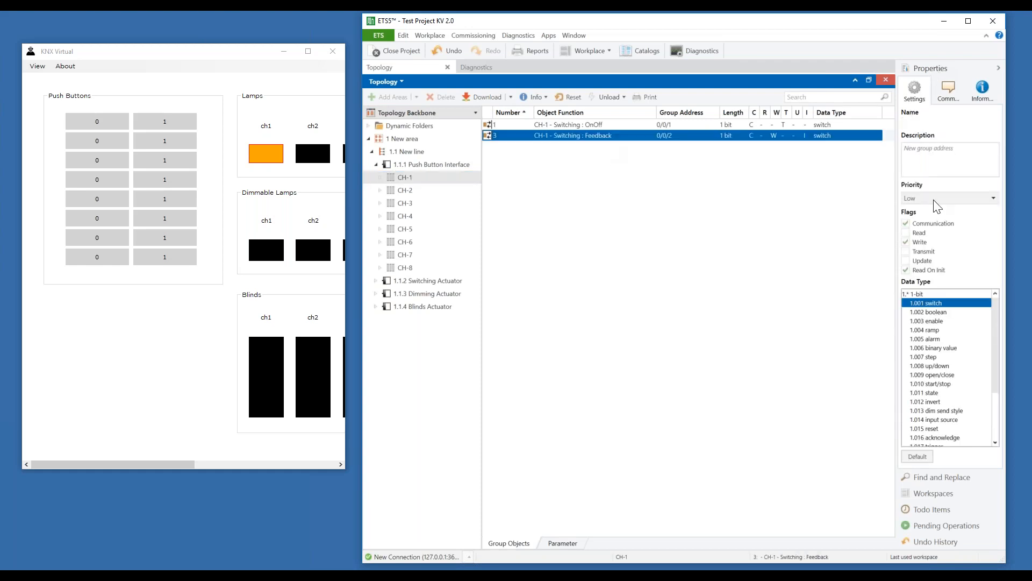
# - Run a partial download to the 1.1.1 Push Button Interface
pyautogui.click(430, 166)
pyautogui.rightClick(430, 166)
pyautogui.moveTo(489, 175)
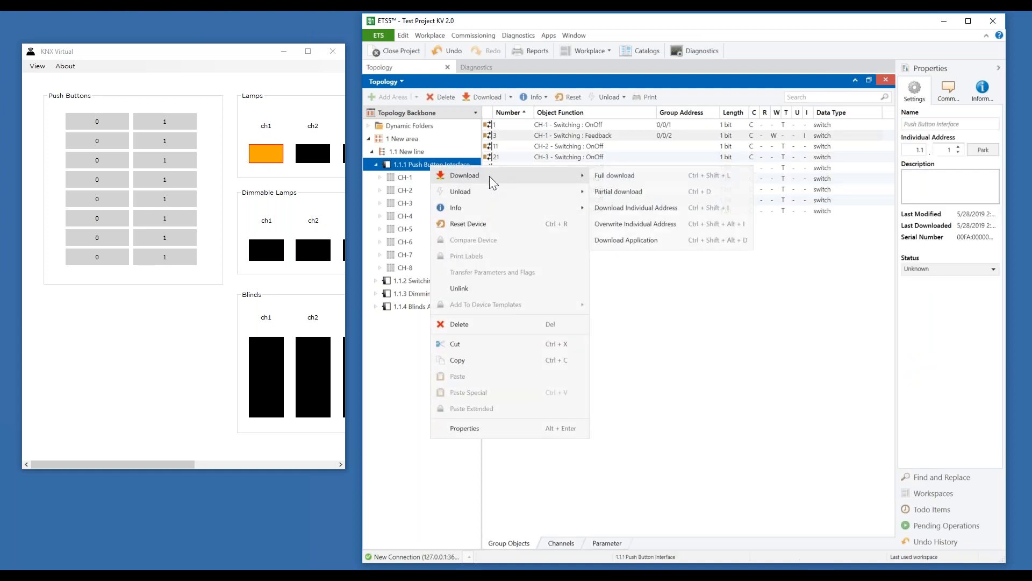
pyautogui.click(640, 193)
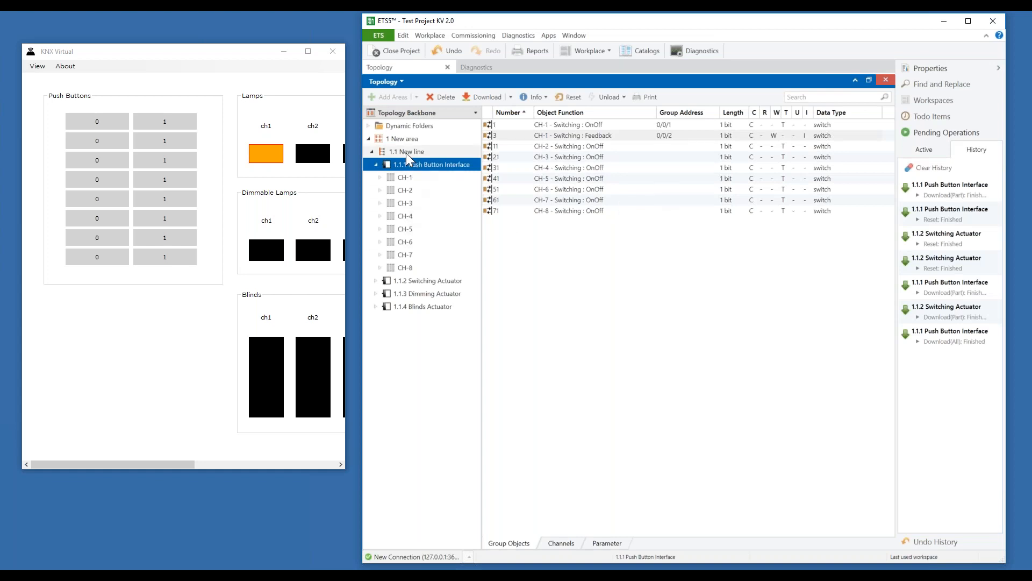
# - Clear the Group Monitor's list of download telegrams and check that it is empty
pyautogui.click(481, 67)
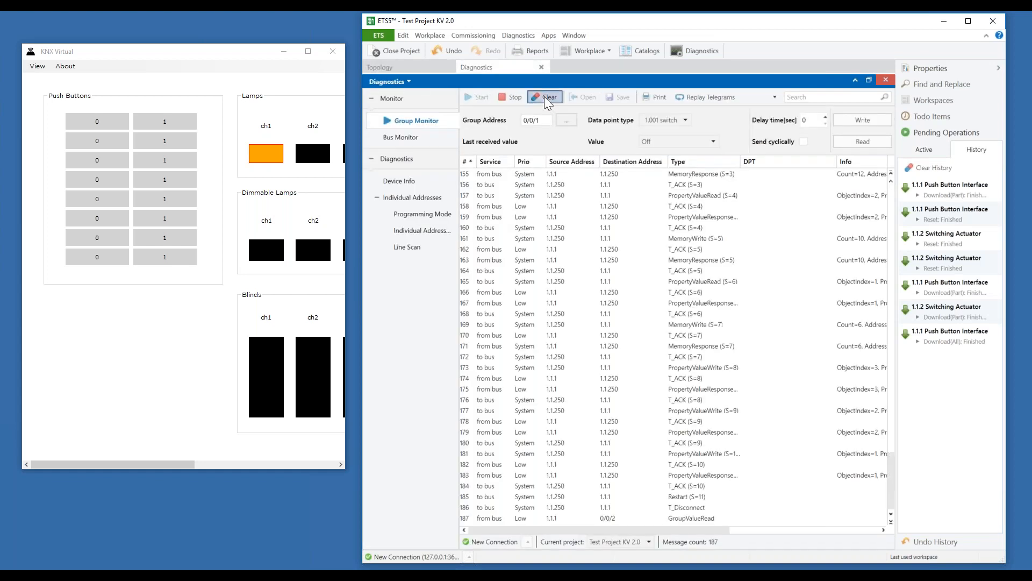
pyautogui.click(544, 96)
pyautogui.click(738, 354)
pyautogui.click(391, 68)
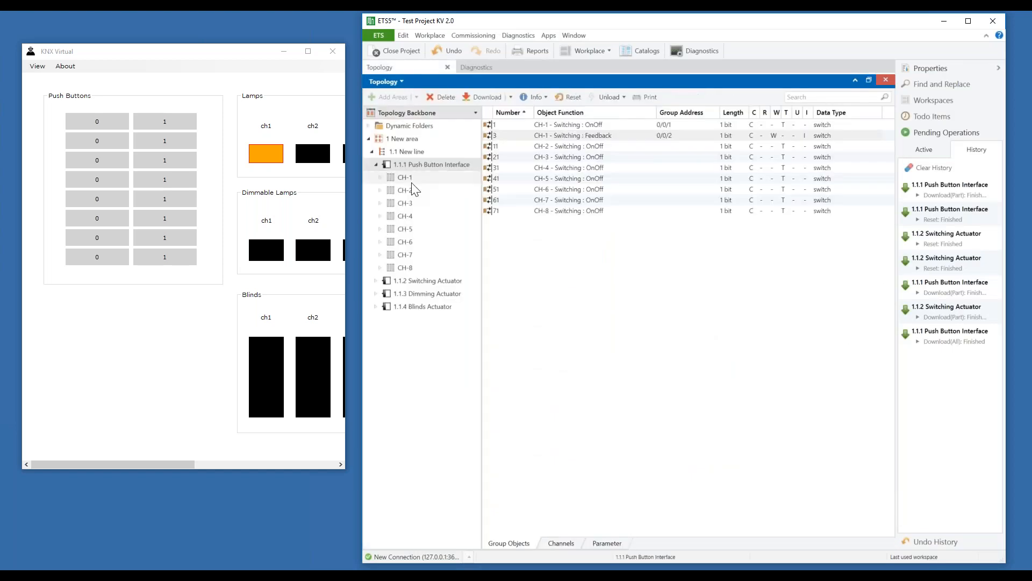
pyautogui.click(486, 67)
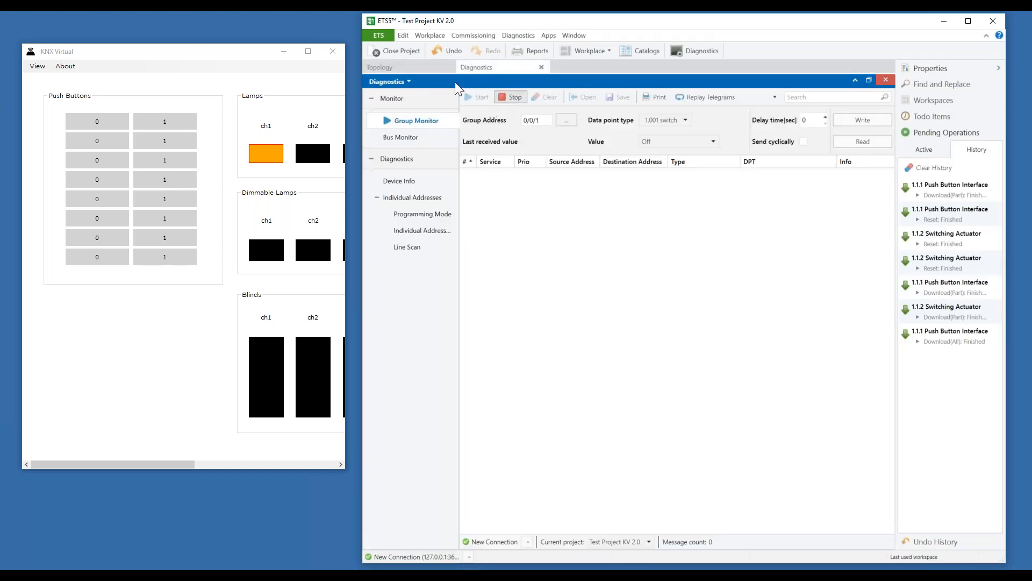
# - Reset the 1.1.1 Push Button Interface from the Topology and select its GroupValueRead telegram to 0/0/2 in the Group Monitor
pyautogui.click(406, 68)
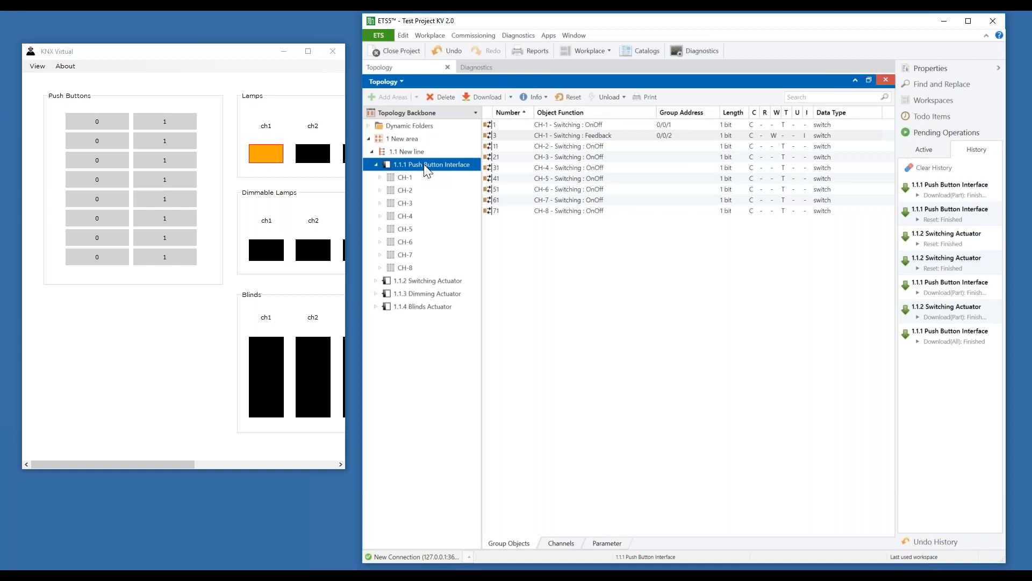
pyautogui.rightClick(425, 165)
pyautogui.click(457, 221)
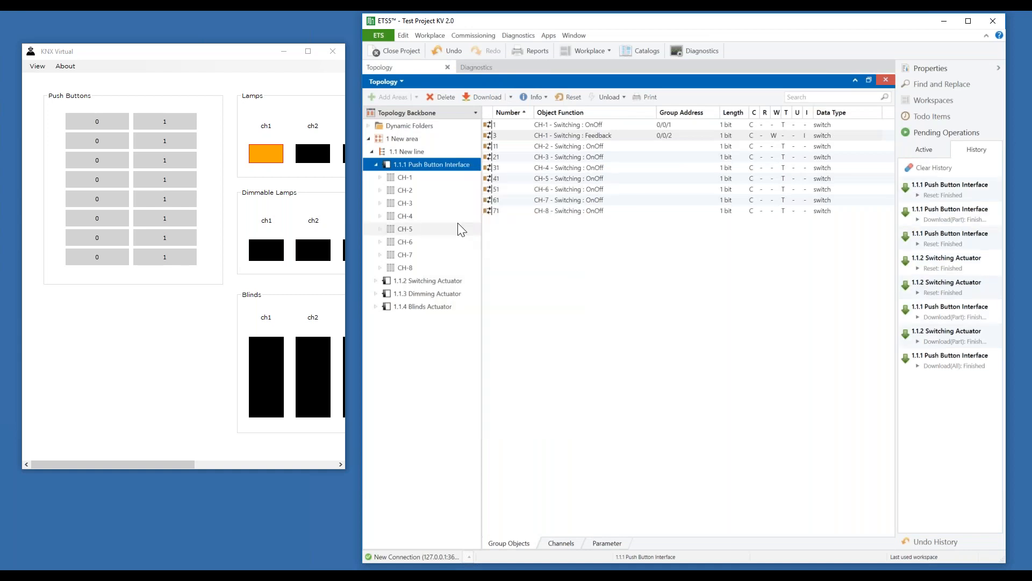
pyautogui.click(482, 68)
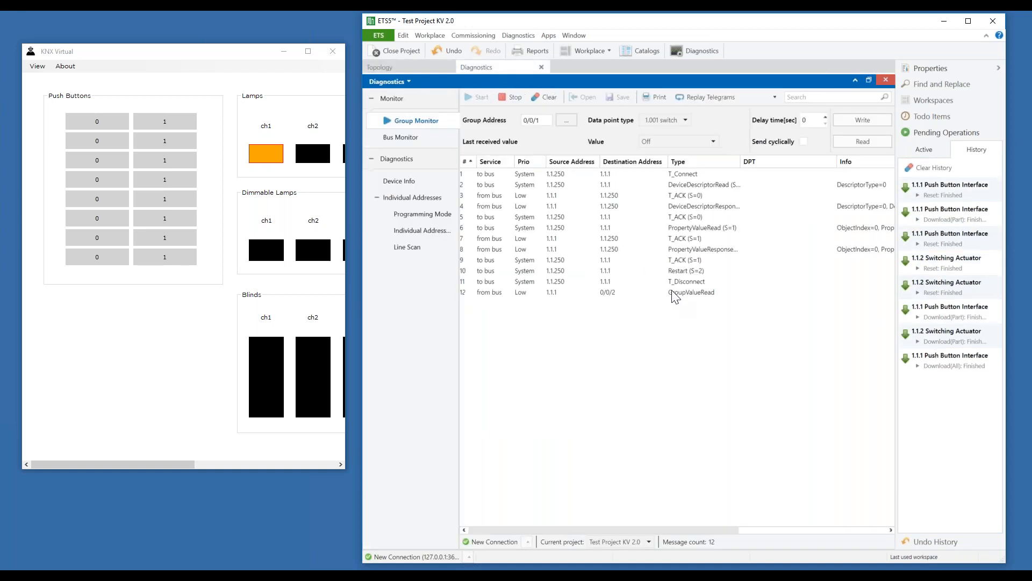
pyautogui.click(686, 295)
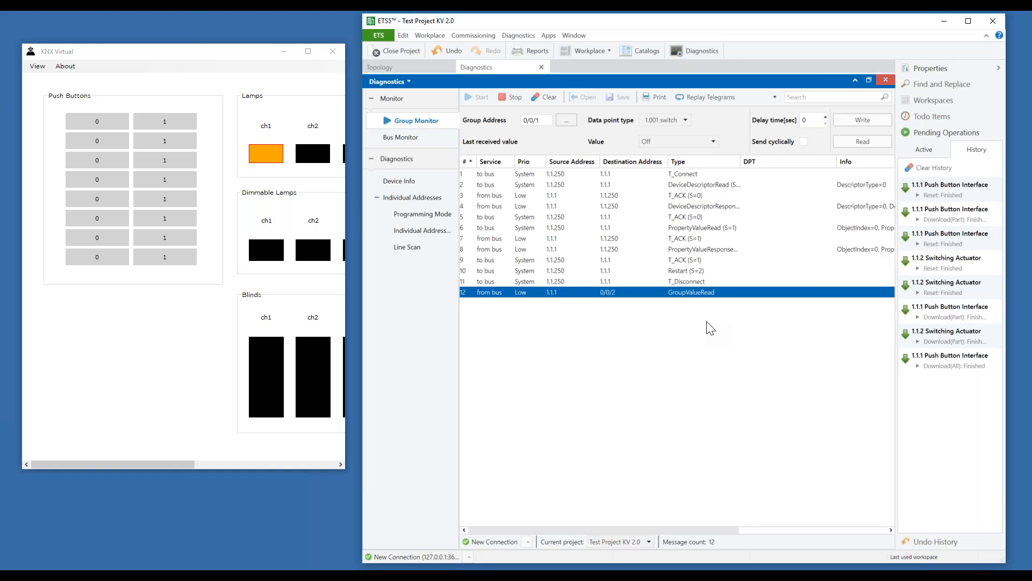
# - Enable the Read flag for the CH-1 : Info OnOff object of the 1.1.2 Switching Actuator and return to the Group Monitor
pyautogui.click(412, 70)
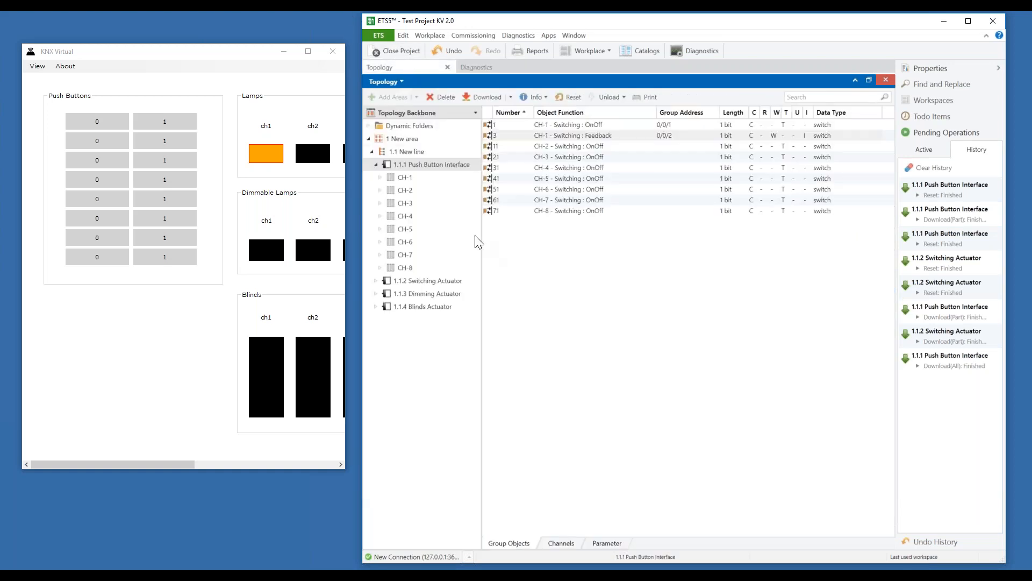
pyautogui.click(376, 281)
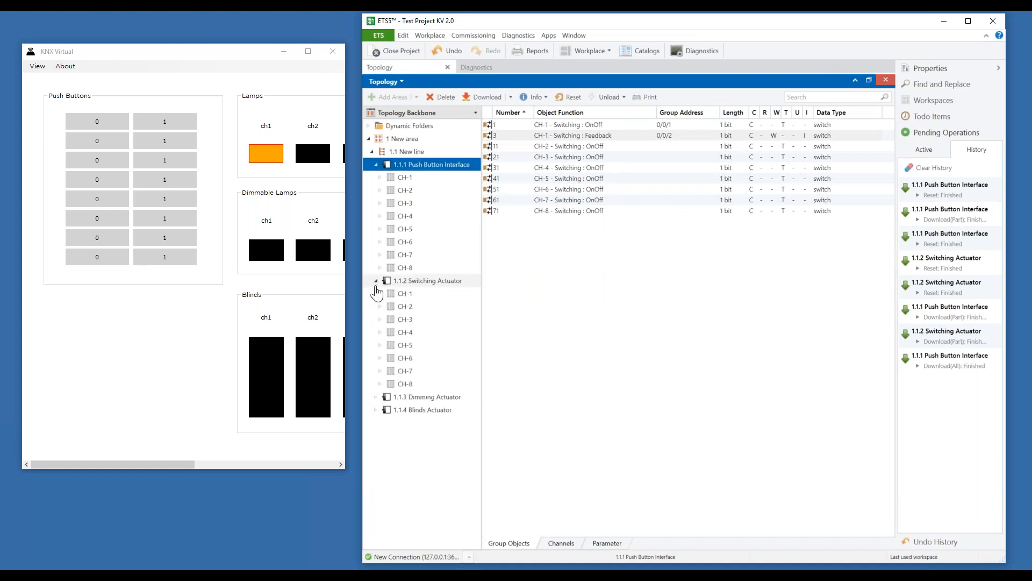
pyautogui.click(405, 294)
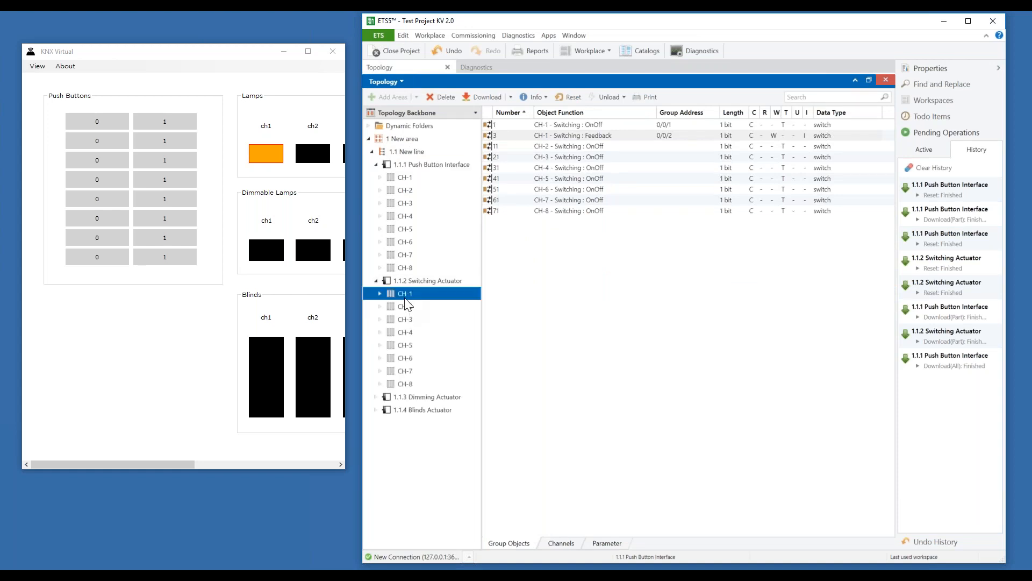
pyautogui.click(575, 137)
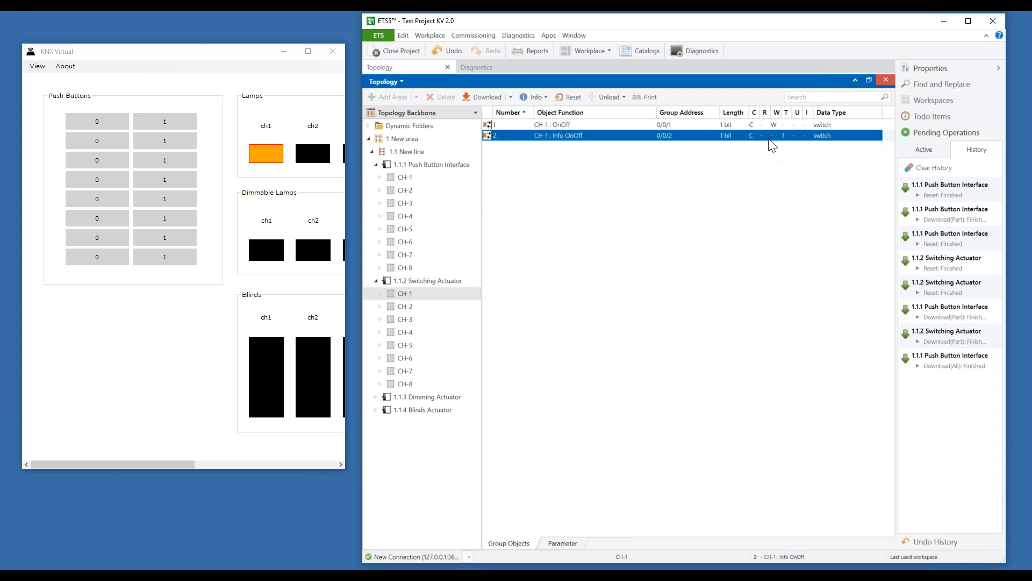
pyautogui.click(938, 70)
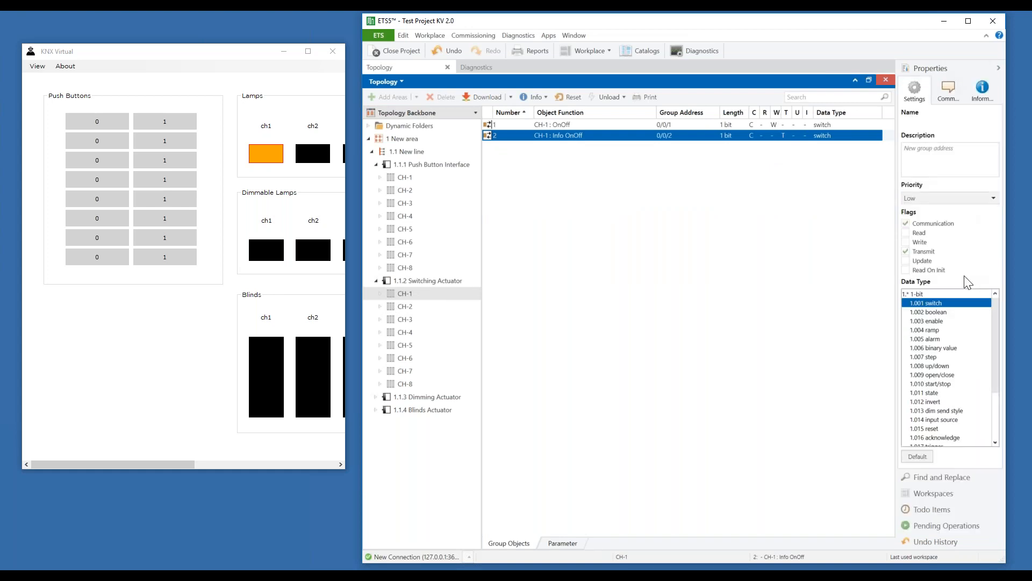
pyautogui.click(905, 233)
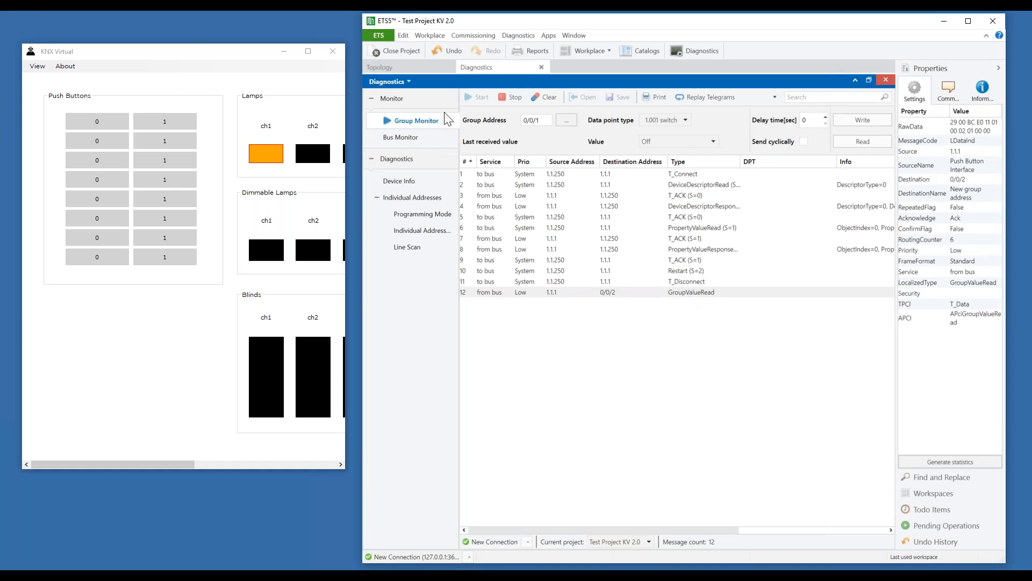
pyautogui.click(427, 69)
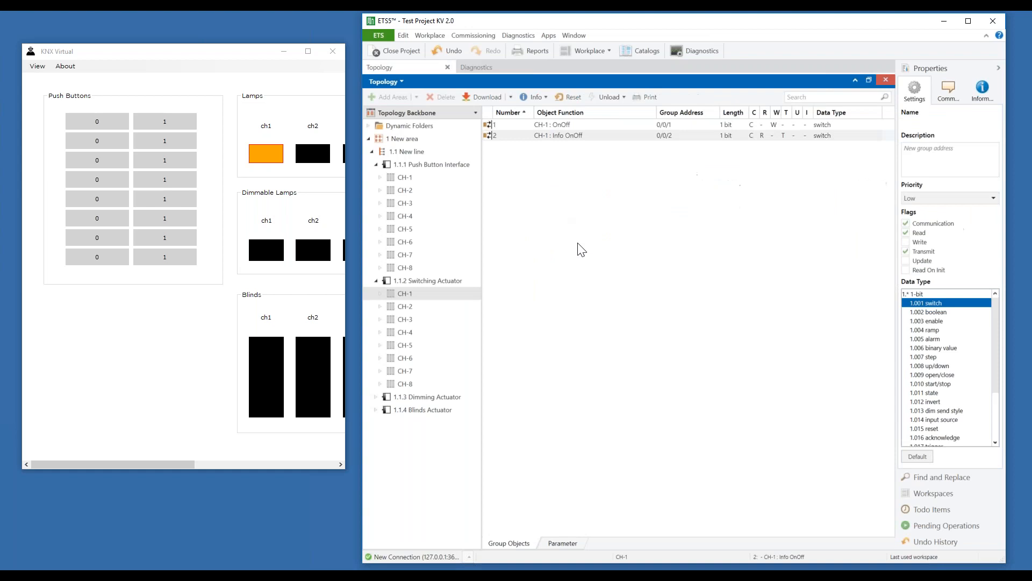
pyautogui.click(501, 65)
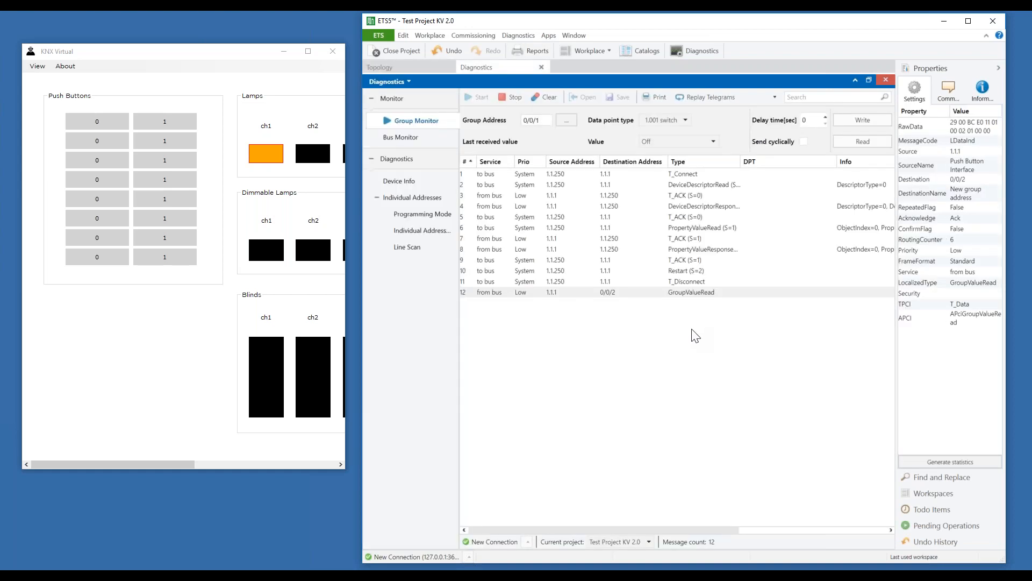
# - Run a partial download to the 1.1.2 Switching Actuator from the Topology
pyautogui.click(414, 67)
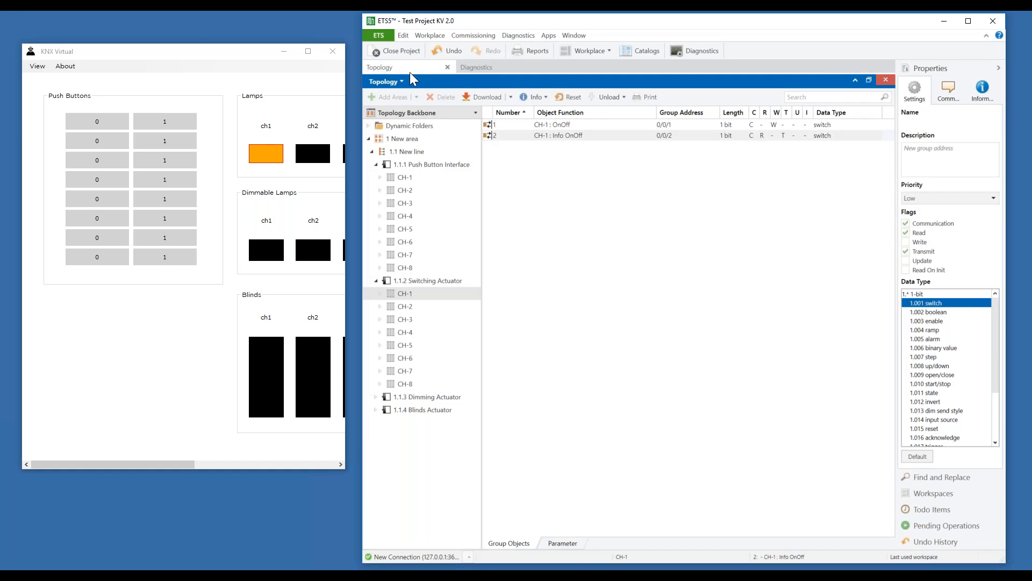
pyautogui.click(433, 281)
pyautogui.rightClick(437, 283)
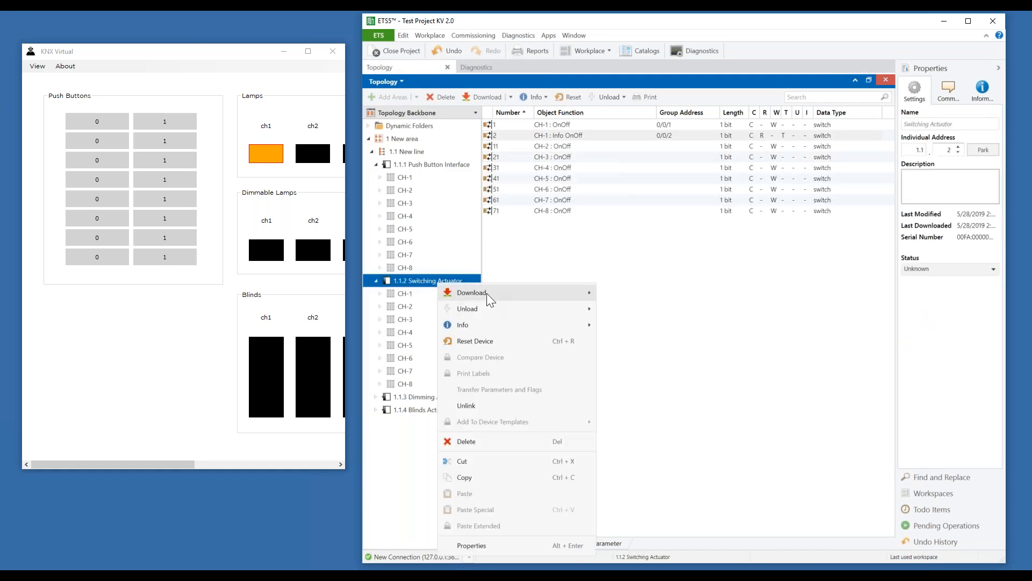
pyautogui.moveTo(557, 295)
pyautogui.click(619, 309)
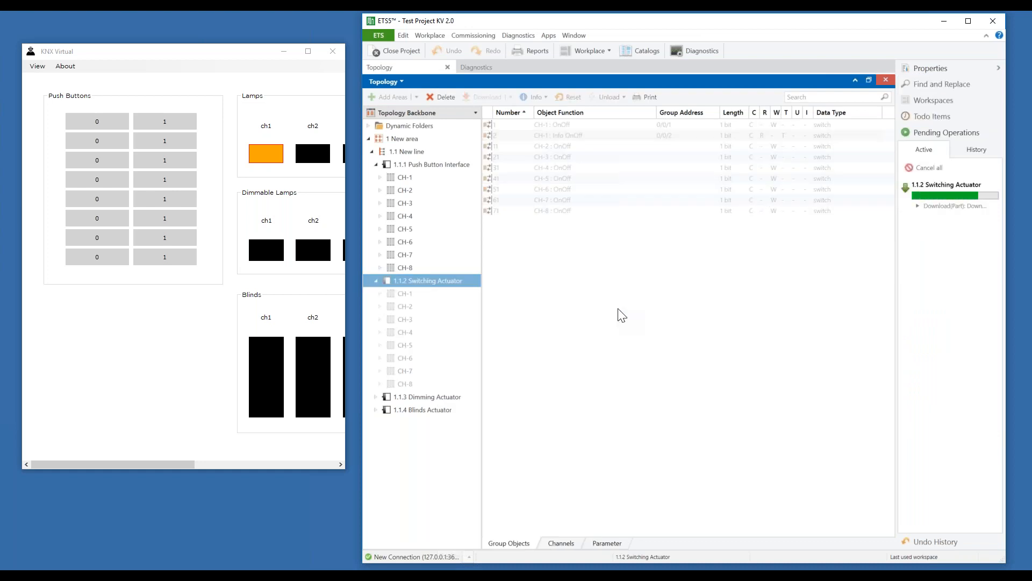
# - Clear the Group Monitor's list of telegrams from the Switching Actuator download
pyautogui.click(477, 67)
pyautogui.click(547, 97)
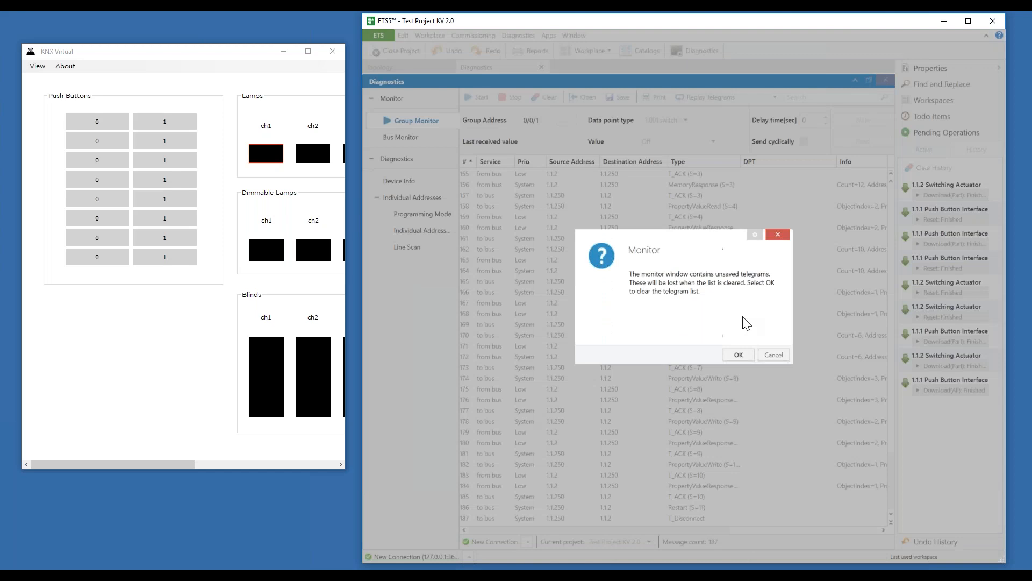
pyautogui.click(739, 355)
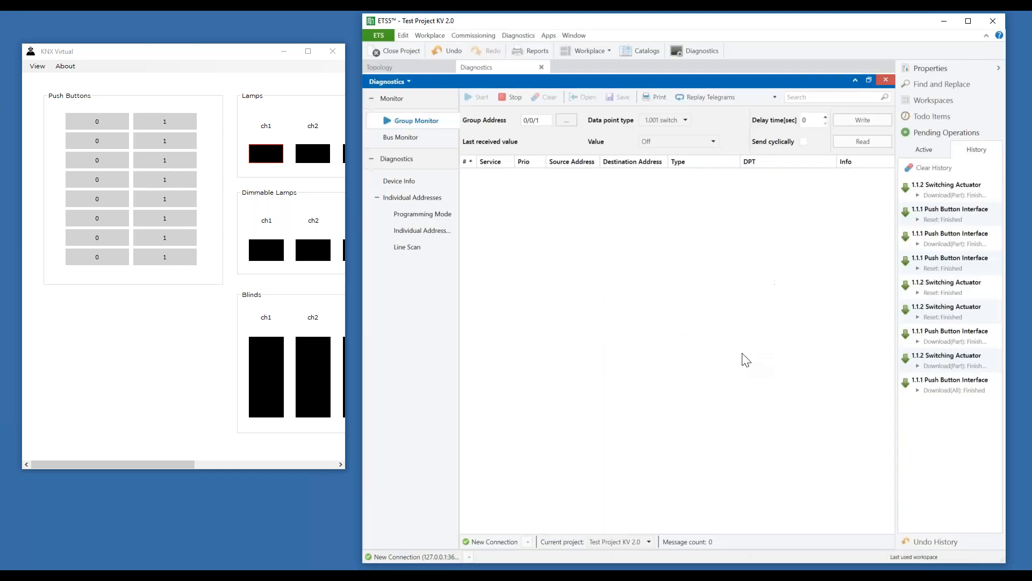
pyautogui.click(419, 66)
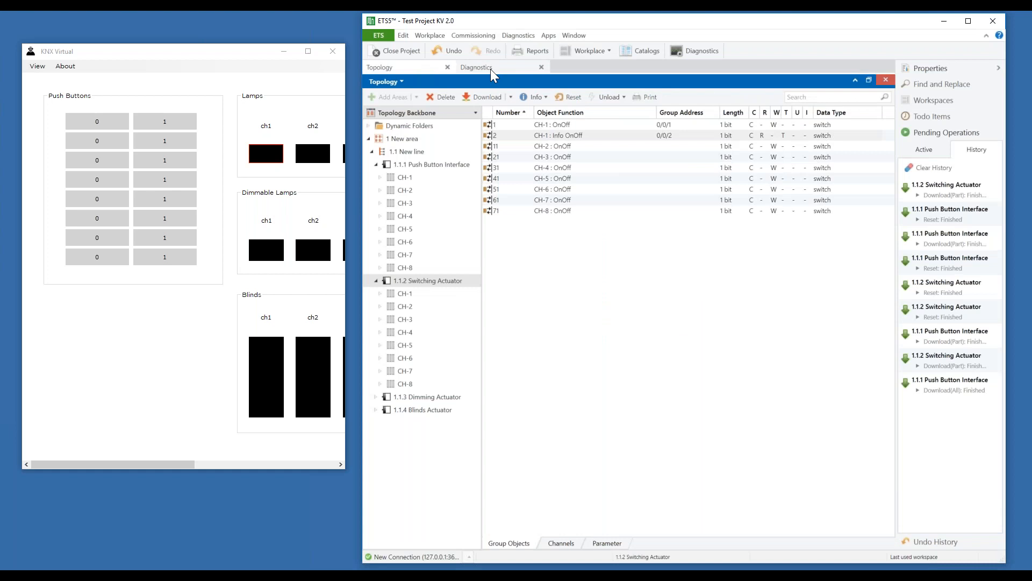
pyautogui.click(490, 68)
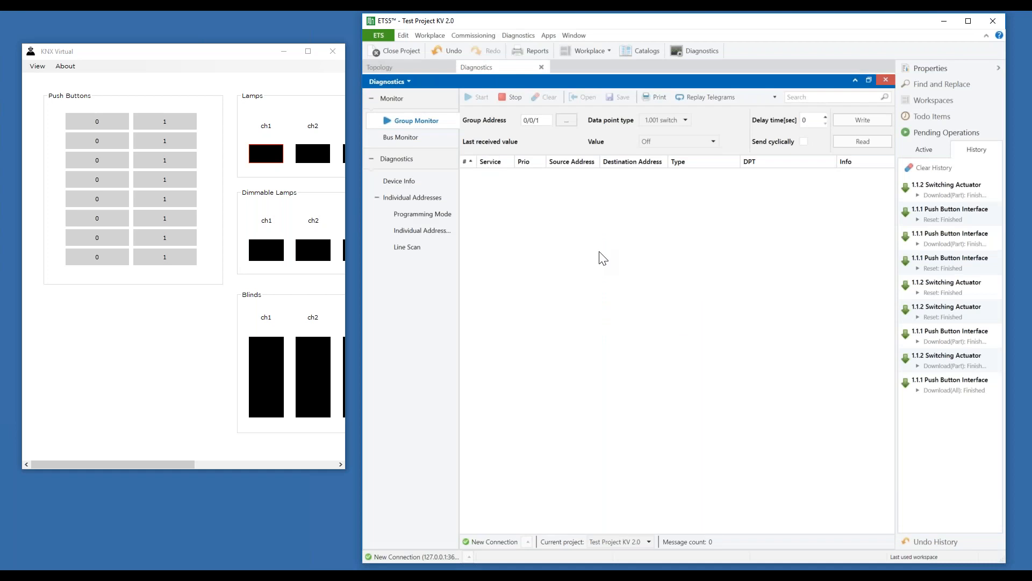
# - Reset the 1.1.1 Push Button Interface and inspect the GroupValueRead and GroupValueResponse telegrams for 0/0/2 in the Group Monitor
pyautogui.click(407, 72)
pyautogui.click(429, 165)
pyautogui.rightClick(429, 166)
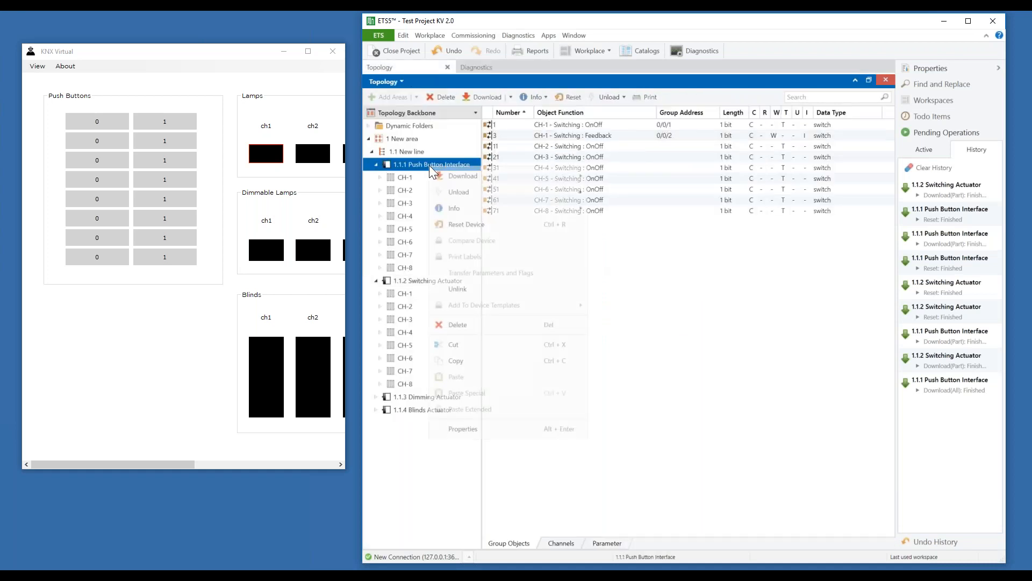
pyautogui.click(468, 220)
pyautogui.click(486, 69)
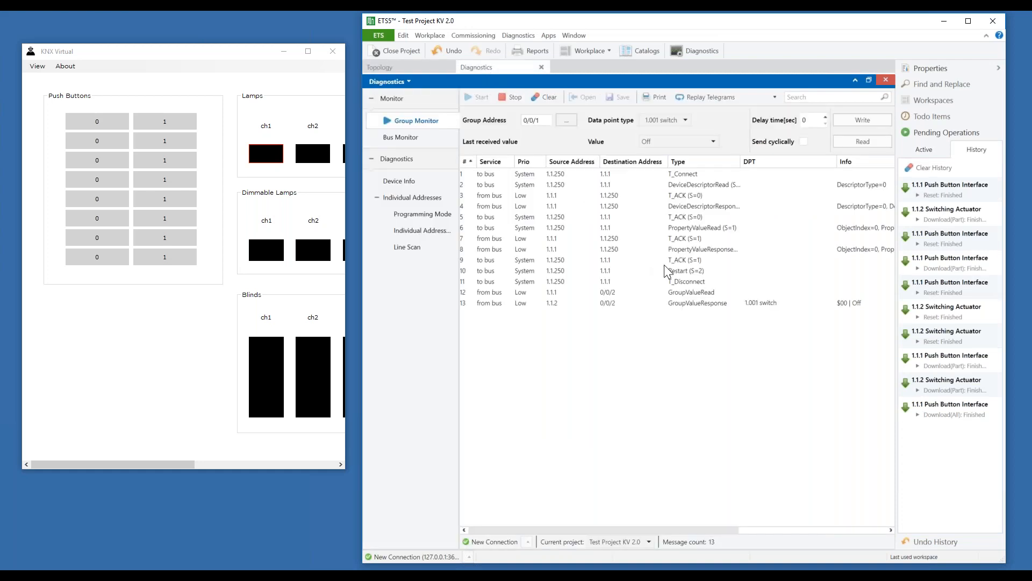
pyautogui.click(690, 292)
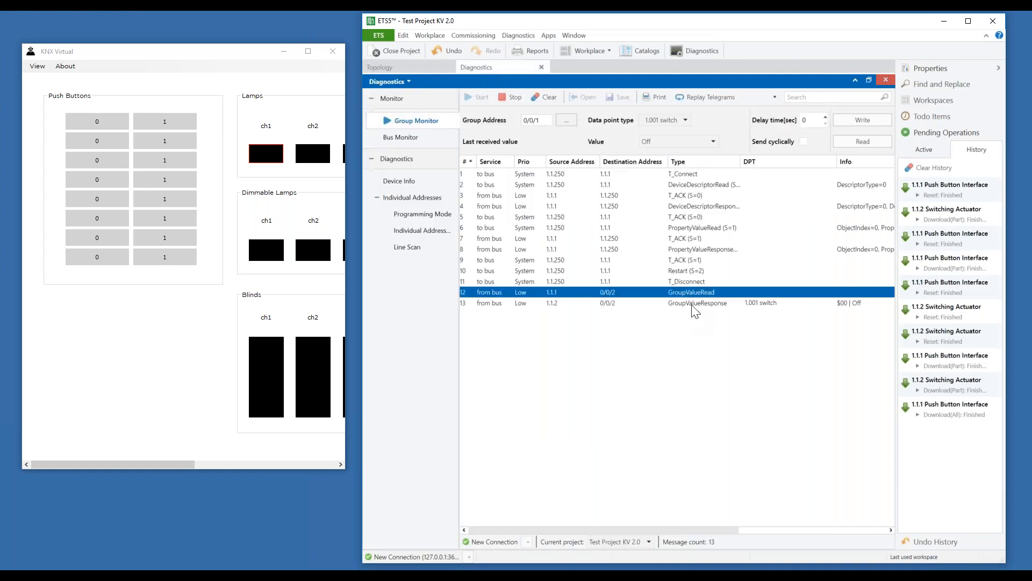
pyautogui.click(692, 304)
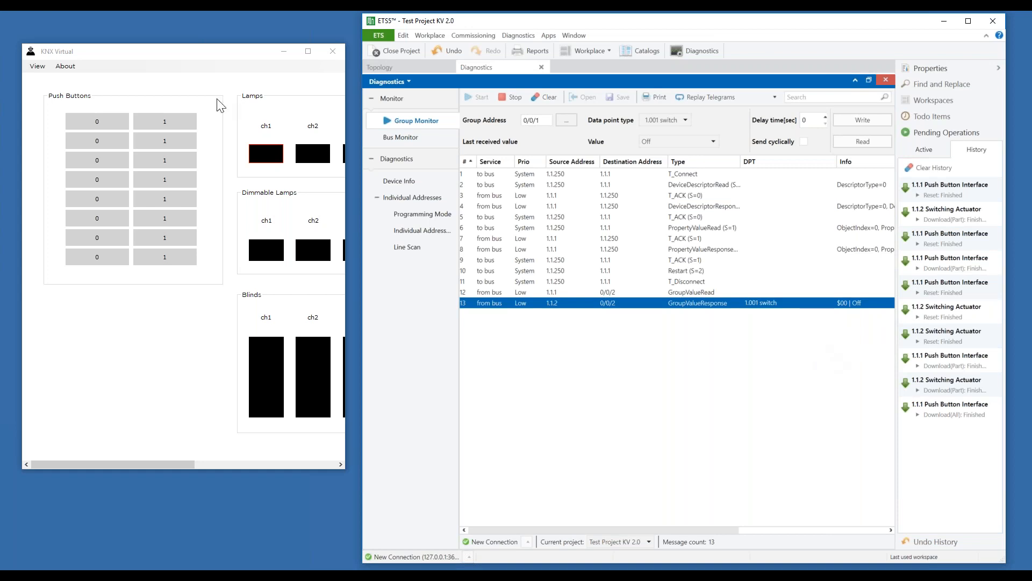
# - Switch on lamp ch1 with the first-row push button 1 in KNX Virtual and clear the telegram list in the ETS5 Group Monitor
pyautogui.click(171, 60)
pyautogui.click(178, 121)
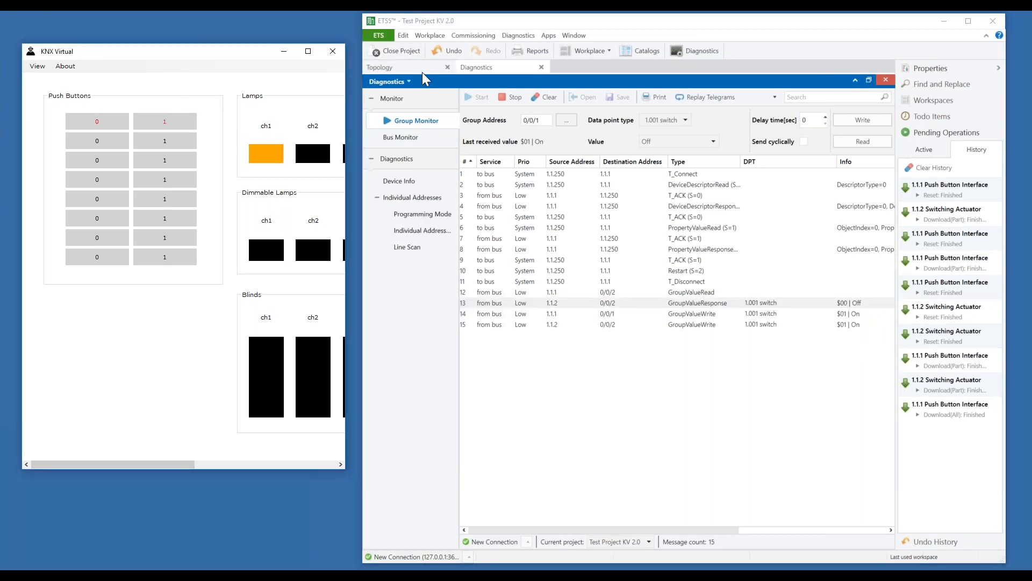
pyautogui.click(544, 98)
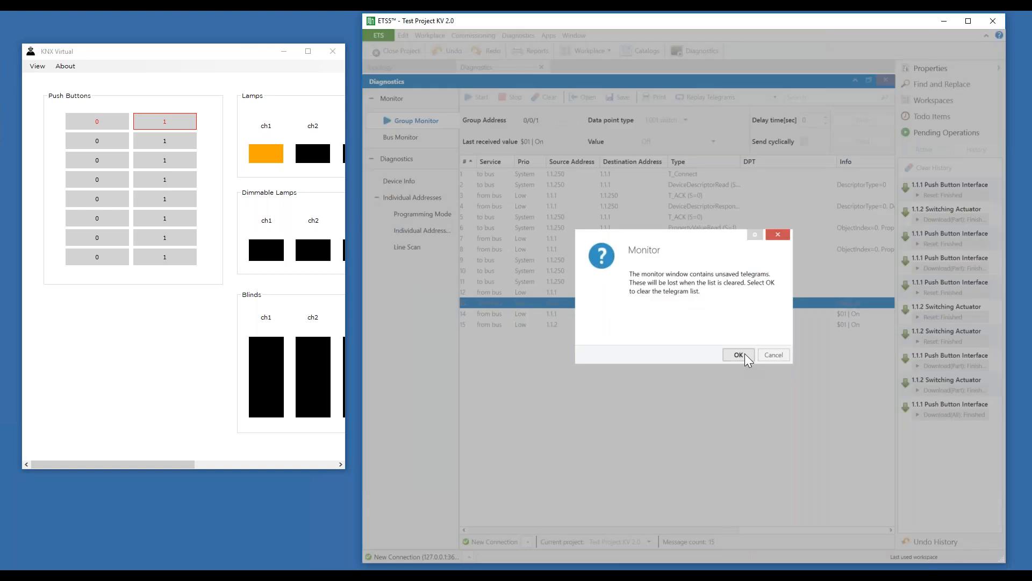
pyautogui.click(737, 355)
# - With lamp ch1 on, reset the 1.1.1 Push Button Interface again and compare the read and response telegrams for 0/0/2
pyautogui.click(397, 67)
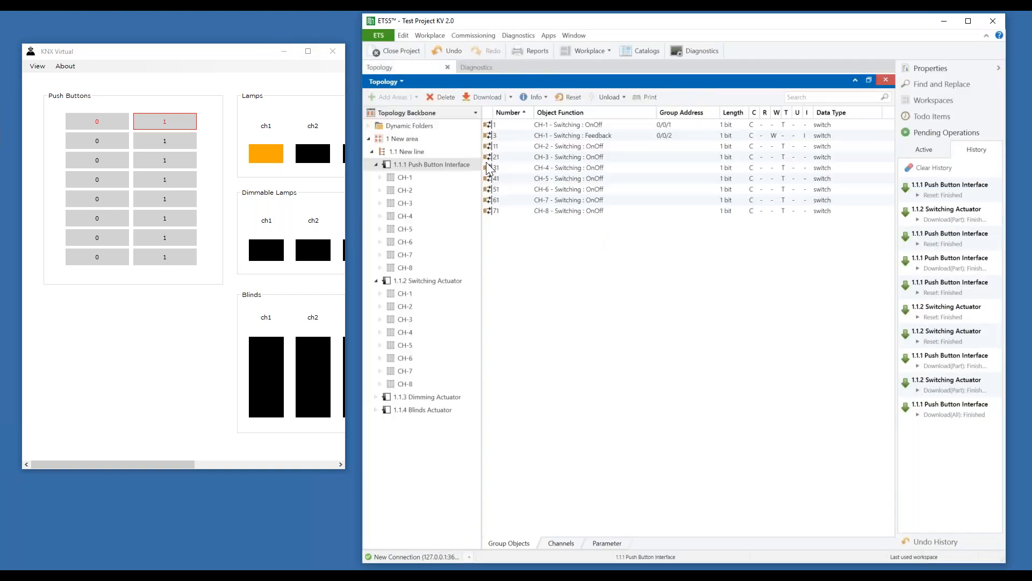
pyautogui.click(446, 166)
pyautogui.rightClick(445, 165)
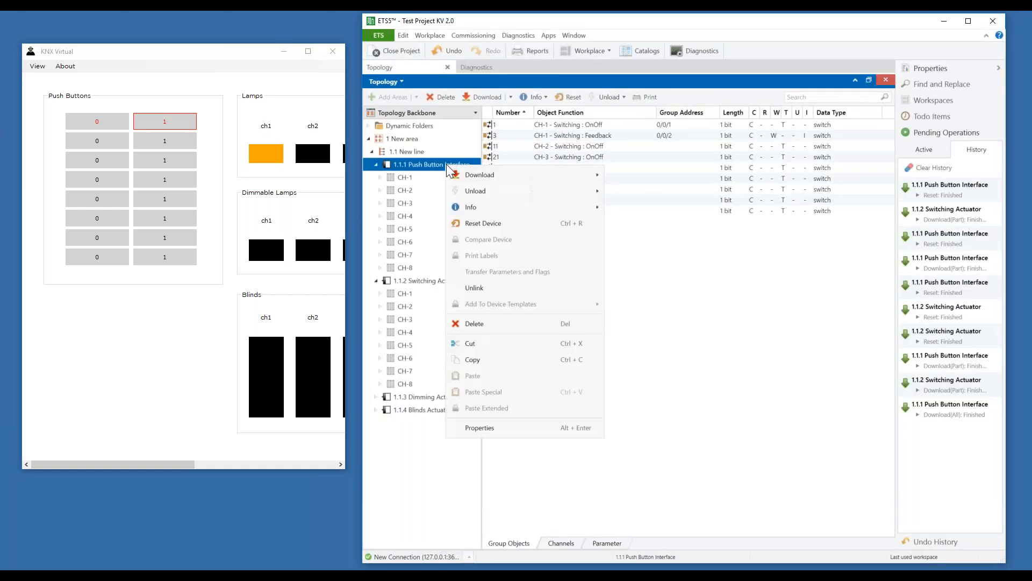
pyautogui.click(482, 222)
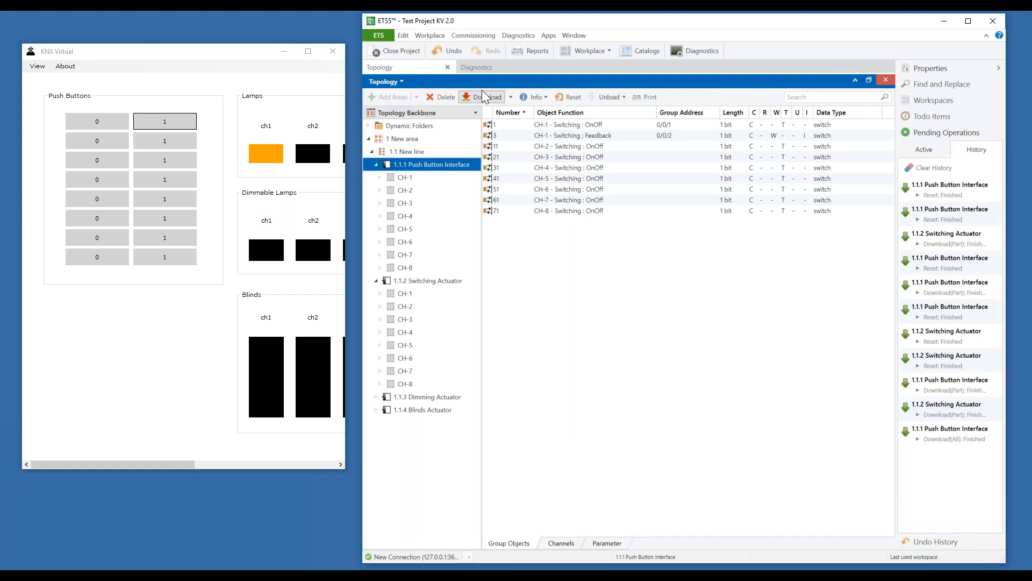
pyautogui.click(488, 70)
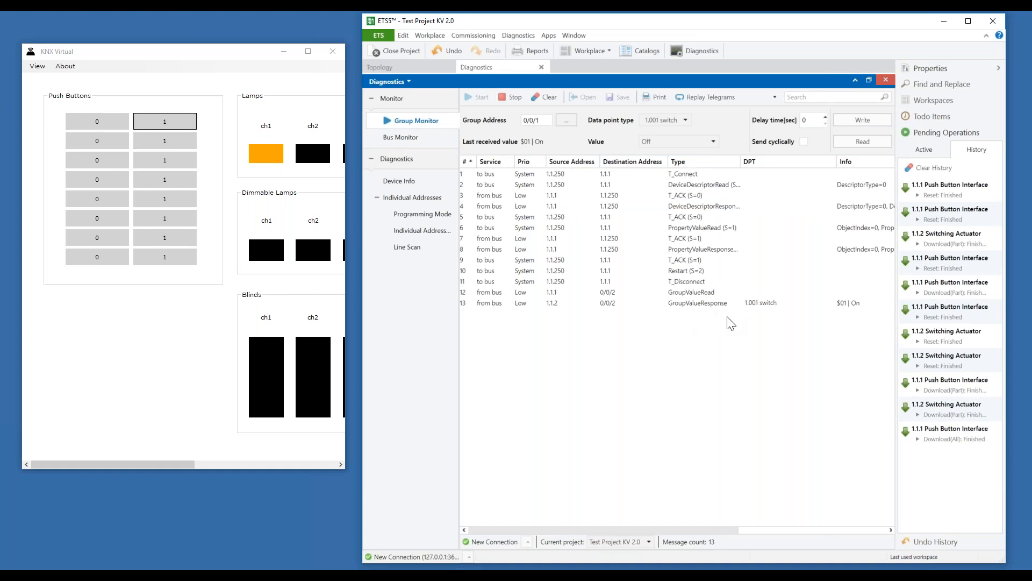
pyautogui.click(710, 294)
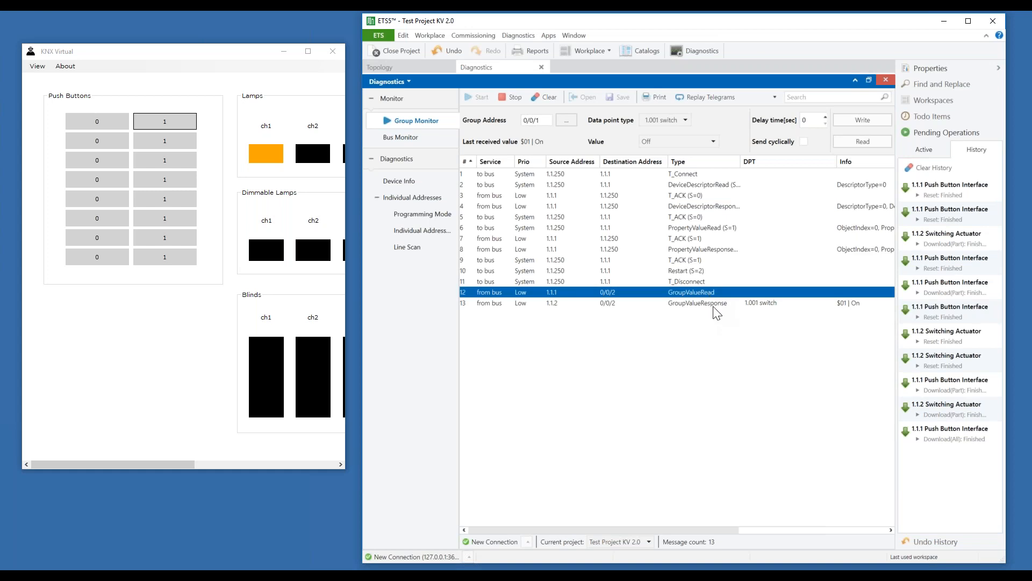
pyautogui.click(717, 304)
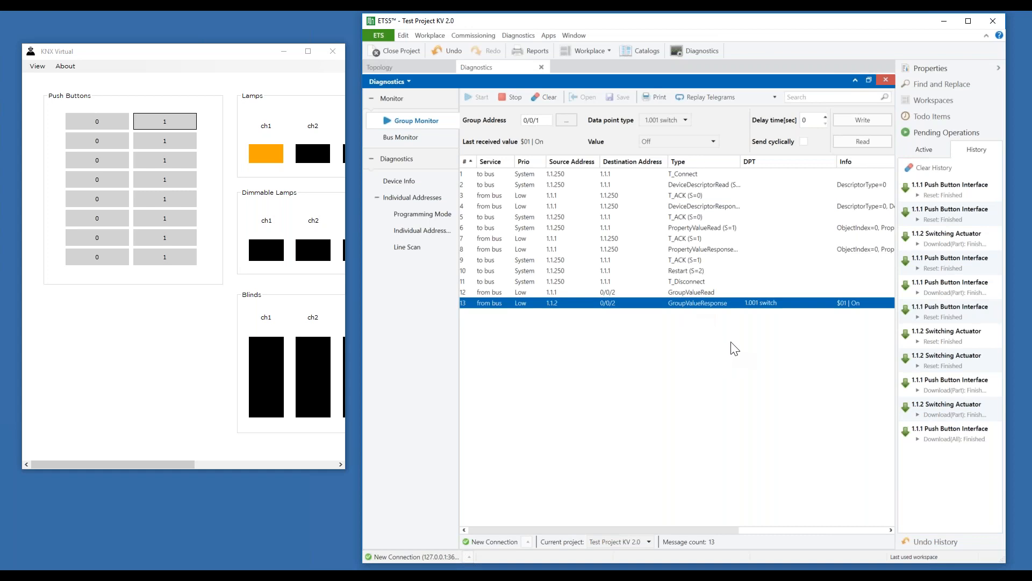
# - Clear the pending operations history and show the properties of the Push Button Interface's CH-1 - Switching : Feedback object
pyautogui.click(408, 66)
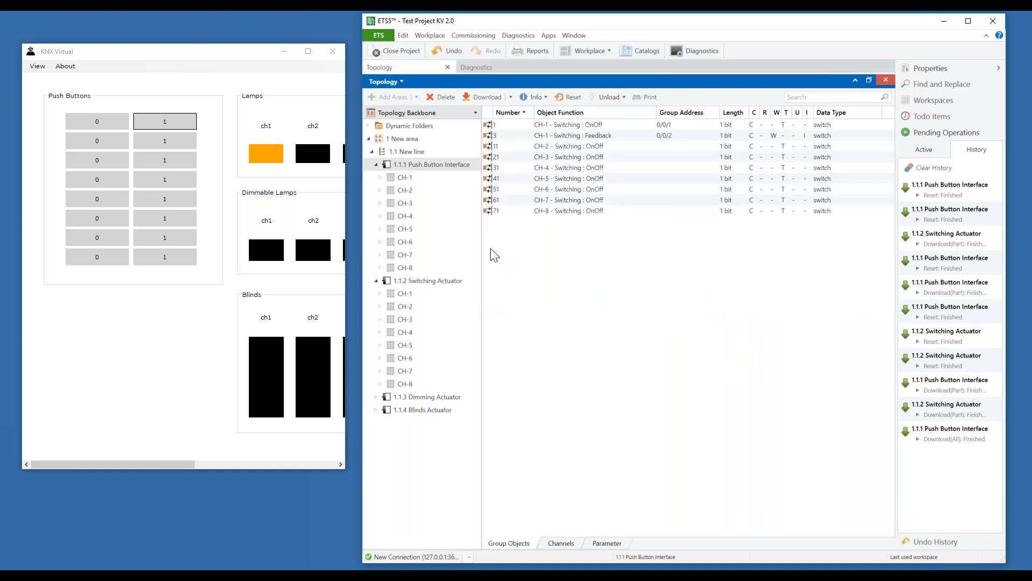
pyautogui.click(406, 181)
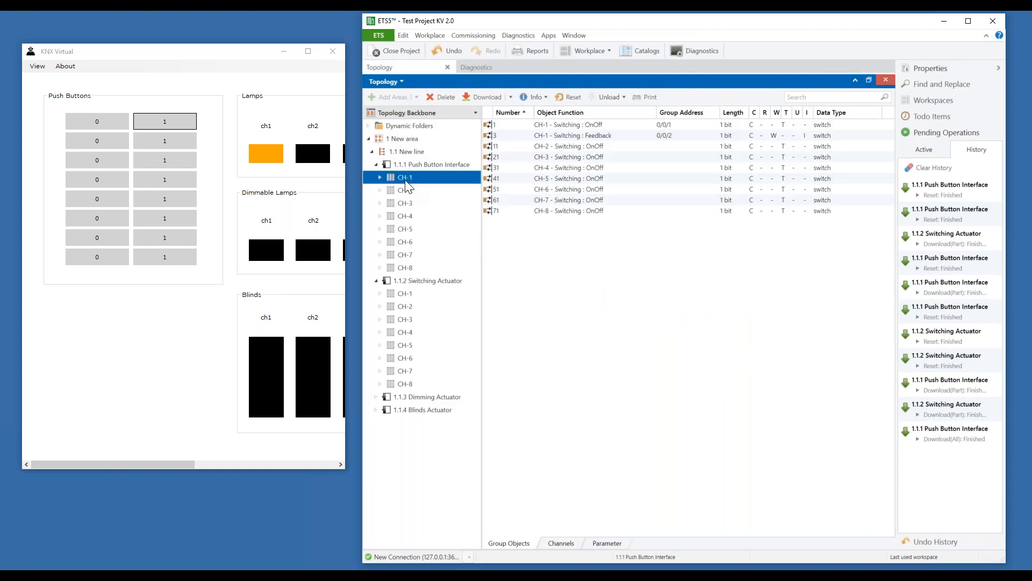
pyautogui.click(573, 138)
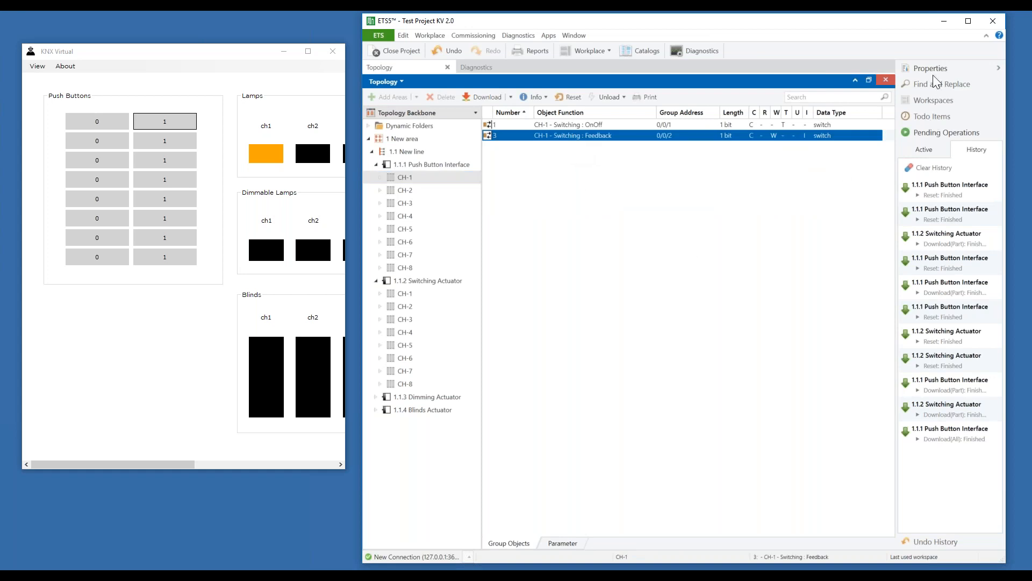
pyautogui.click(951, 163)
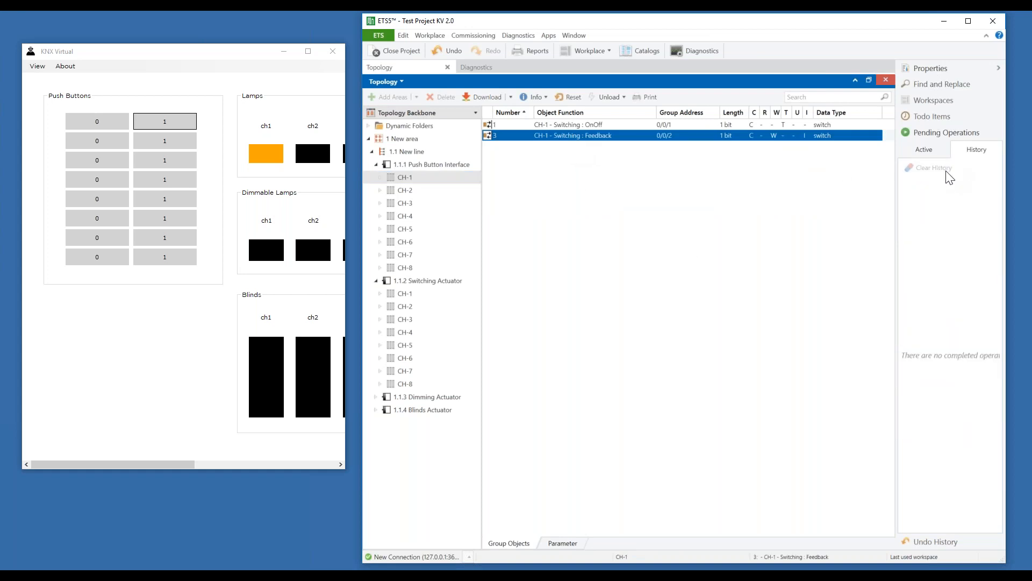
pyautogui.click(924, 70)
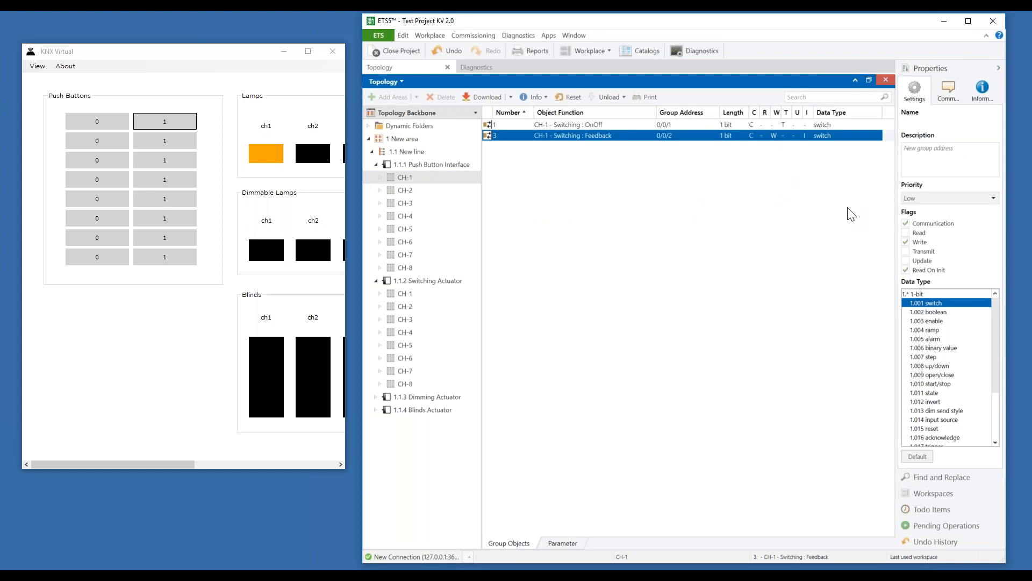
# - Send another on command with the first-row push button 1 in KNX Virtual and review the GroupValueWrite telegrams in the ETS5 Group Monitor
pyautogui.click(498, 70)
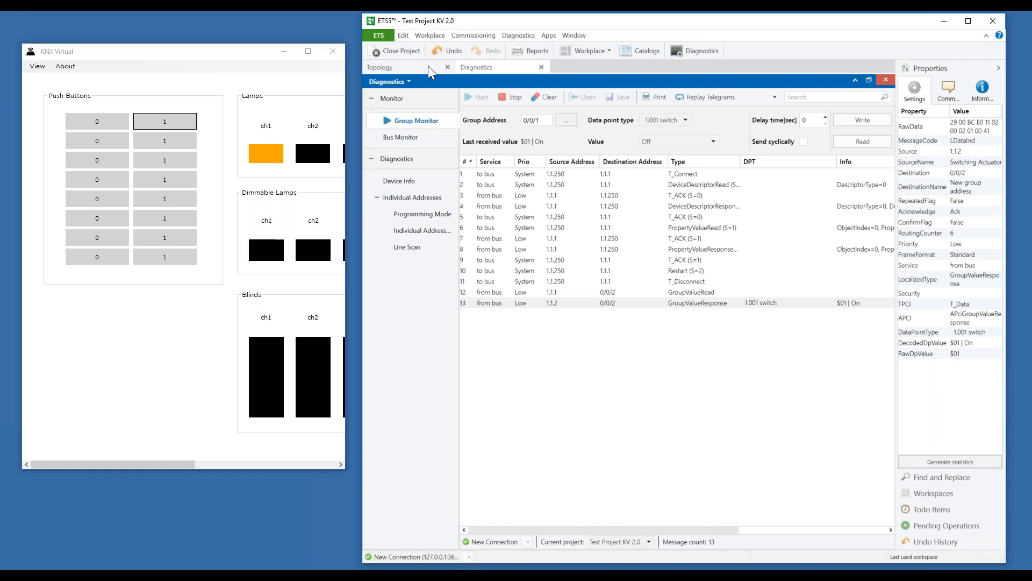
pyautogui.click(169, 124)
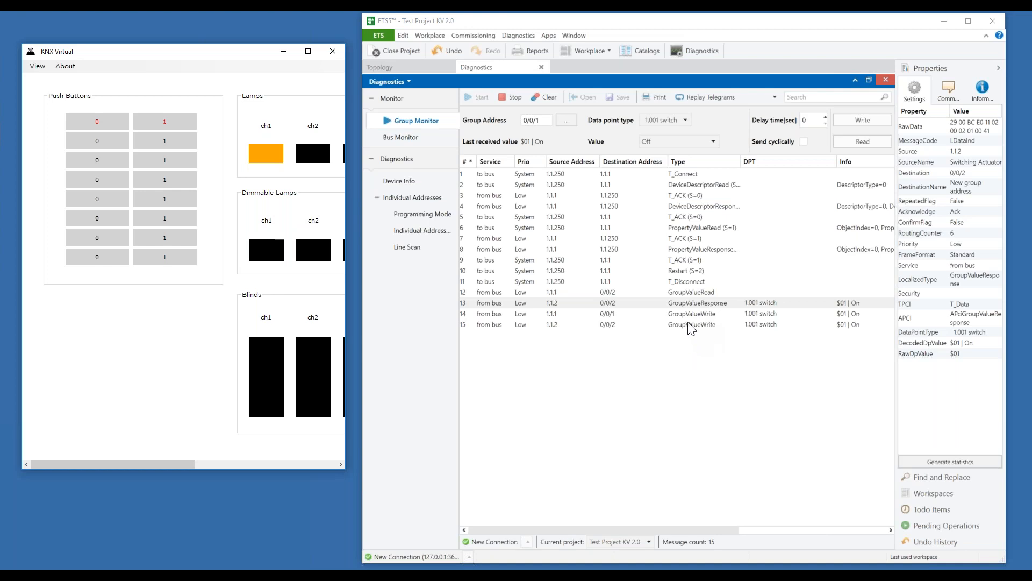
pyautogui.click(428, 64)
pyautogui.click(488, 68)
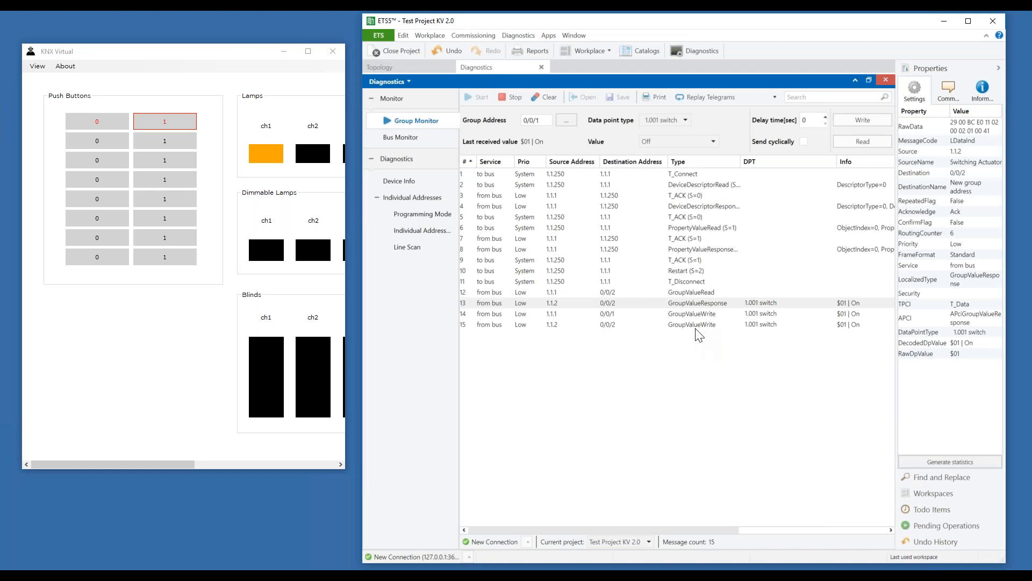
pyautogui.click(428, 69)
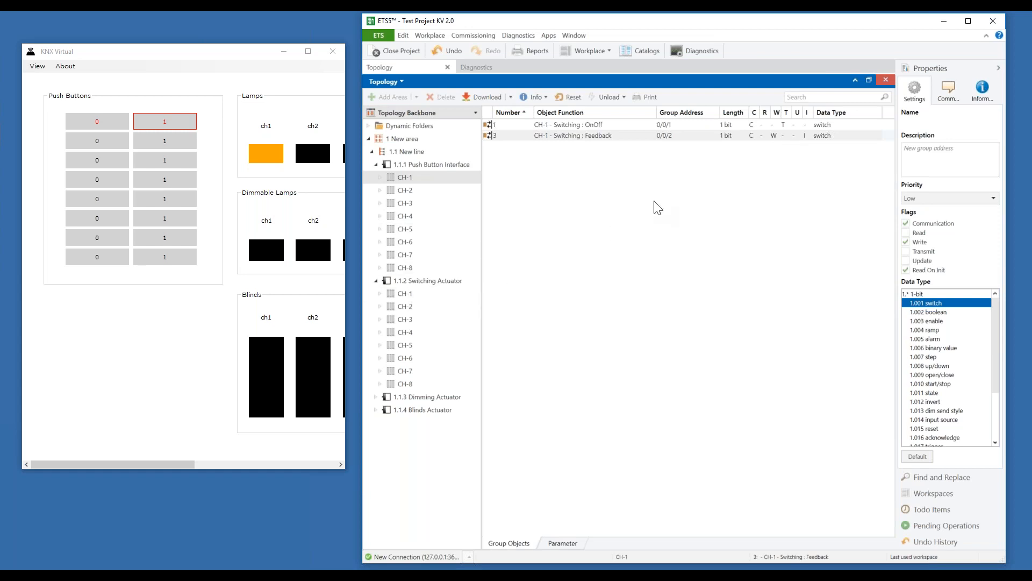
pyautogui.click(489, 67)
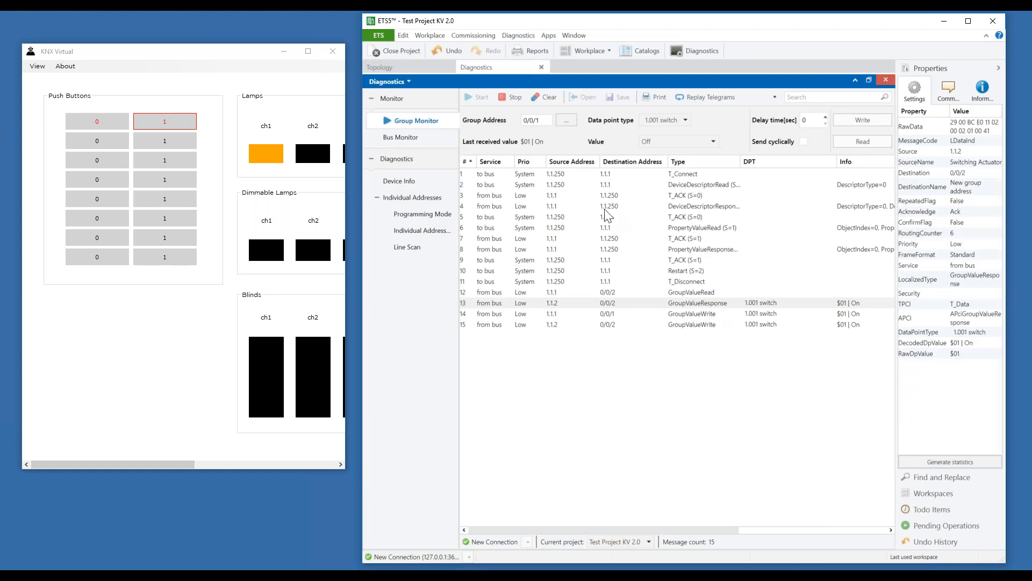
# - Enable the Update flag for the CH-1 - Switching : Feedback object and run a partial download to the 1.1.1 Push Button Interface
pyautogui.click(409, 69)
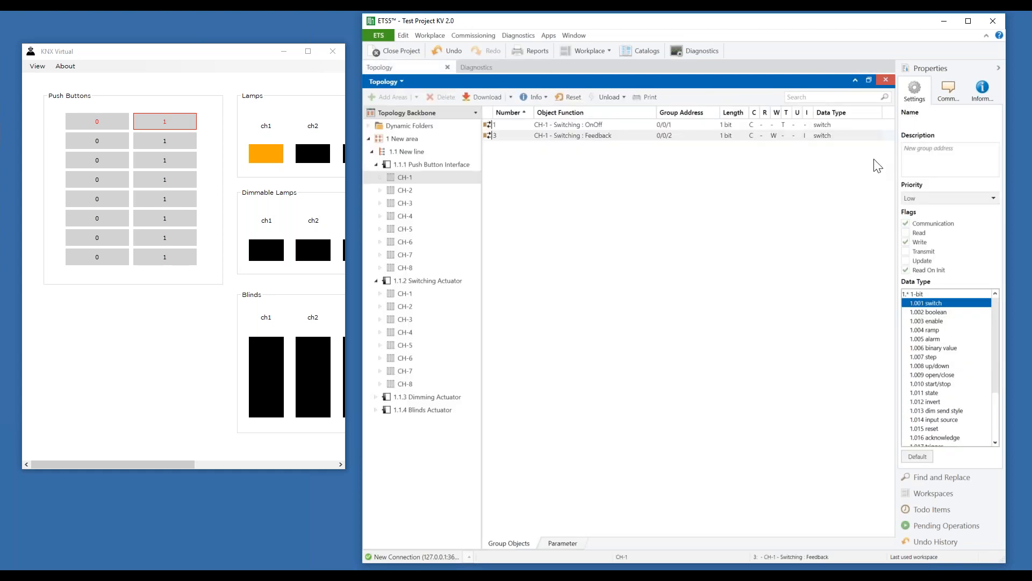
pyautogui.click(906, 261)
pyautogui.rightClick(443, 165)
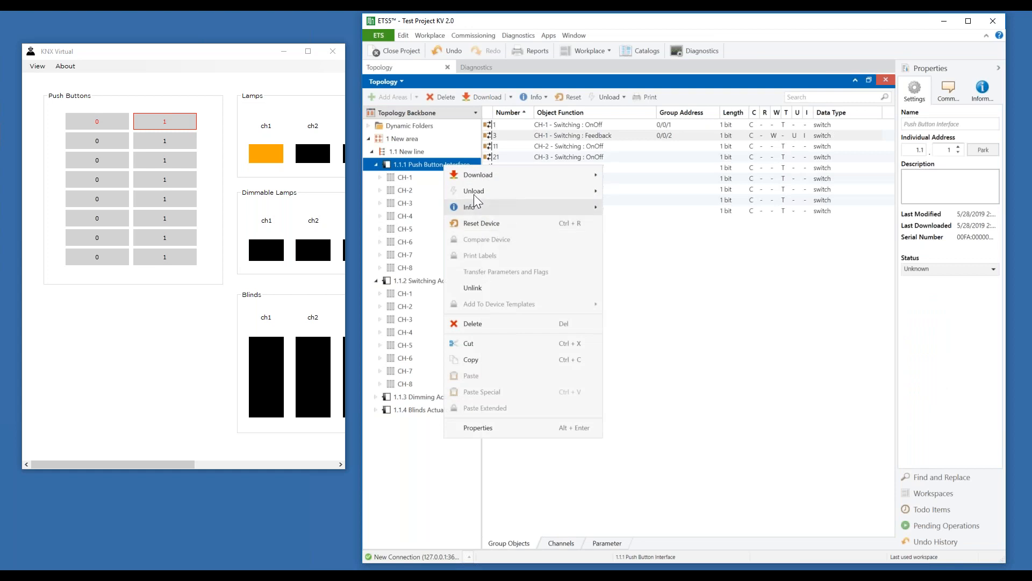
pyautogui.moveTo(476, 179)
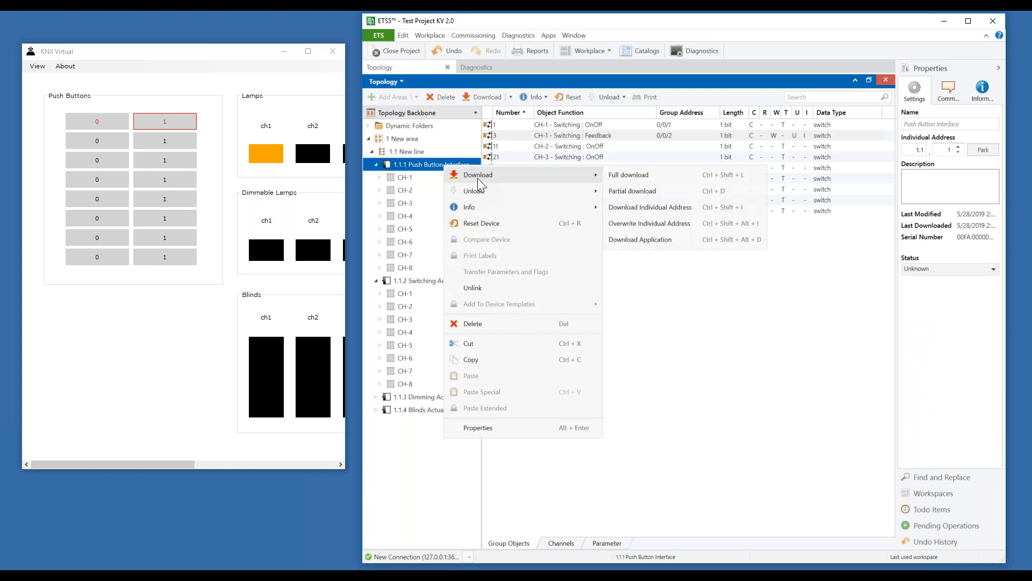
pyautogui.click(630, 186)
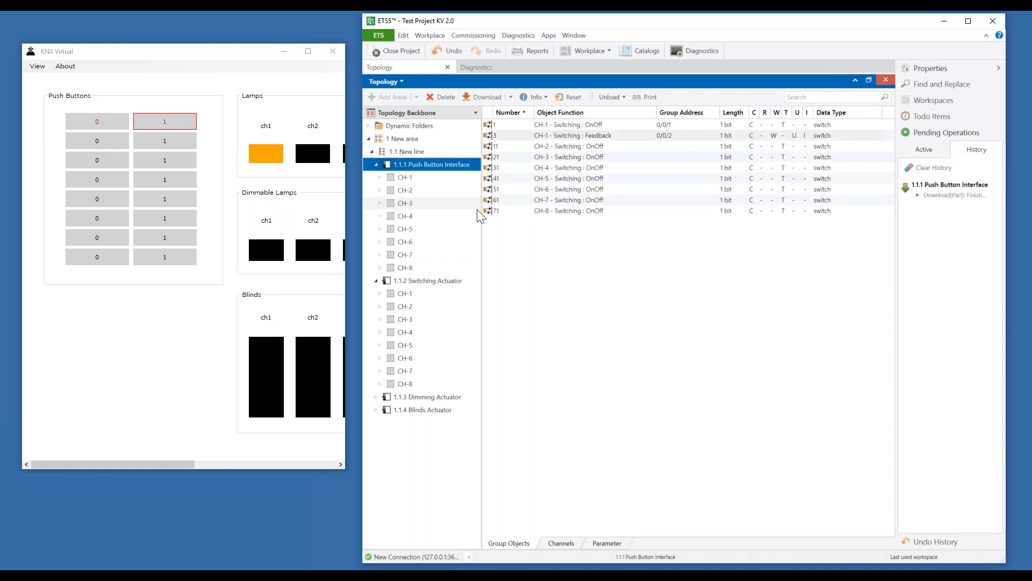
# - Clear the Group Monitor's list of telegrams from the Push Button Interface download
pyautogui.click(480, 69)
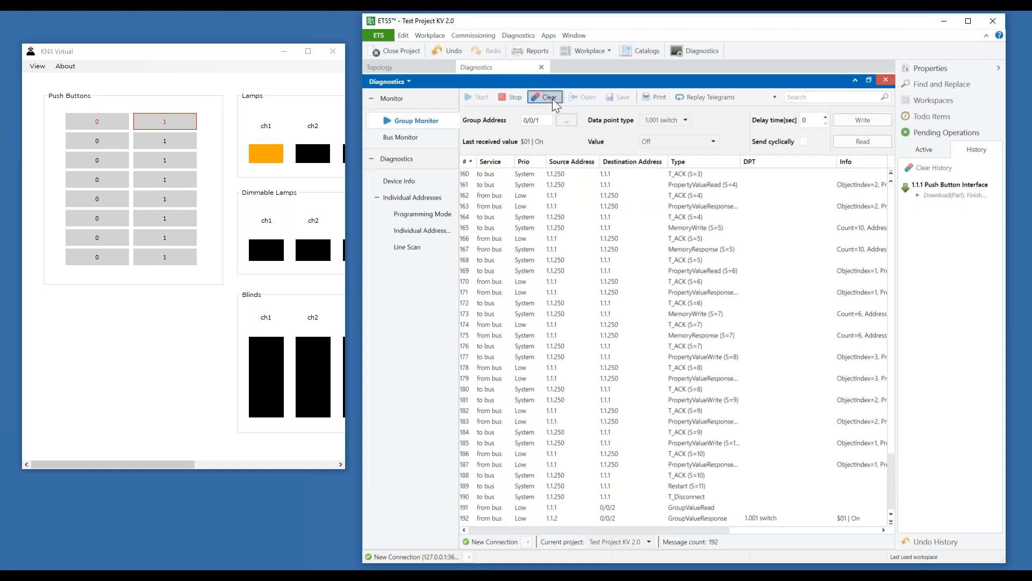
pyautogui.click(553, 98)
pyautogui.click(738, 355)
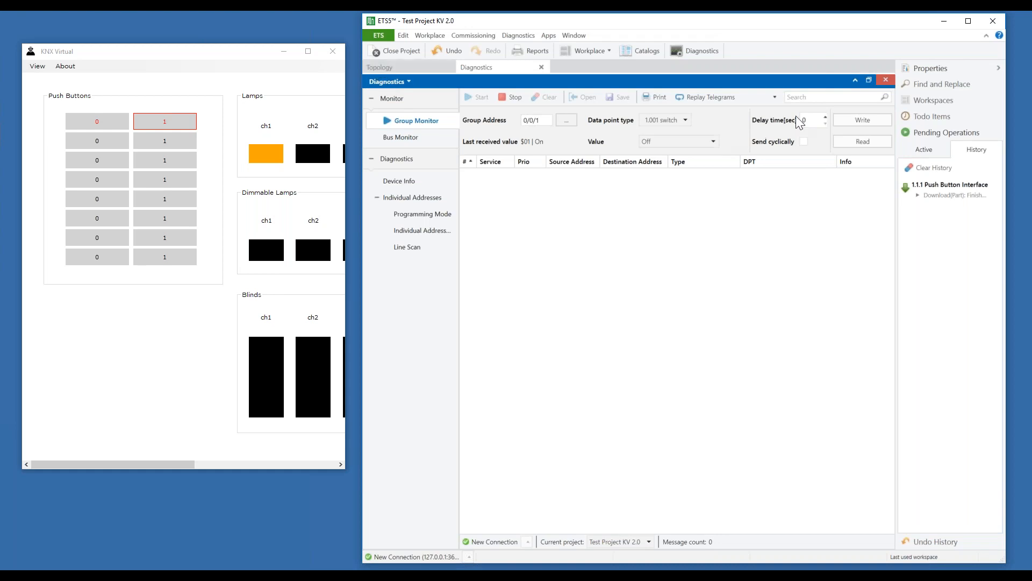
# - Switch the ch1 lamp off and on again with the first-row push buttons in KNX Virtual and review the telegrams in the ETS5 Group Monitor
pyautogui.click(397, 68)
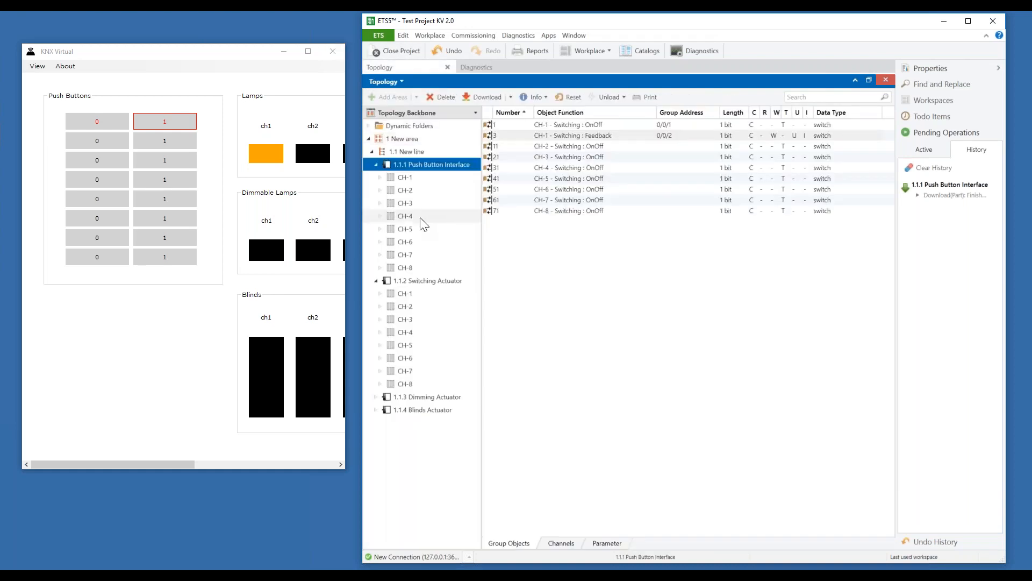
pyautogui.click(95, 122)
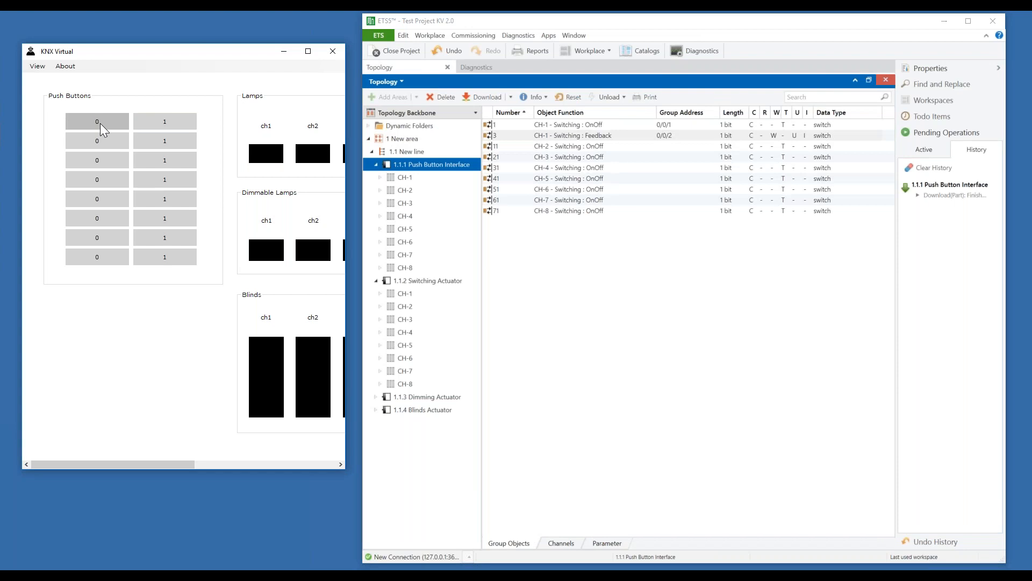
pyautogui.click(154, 123)
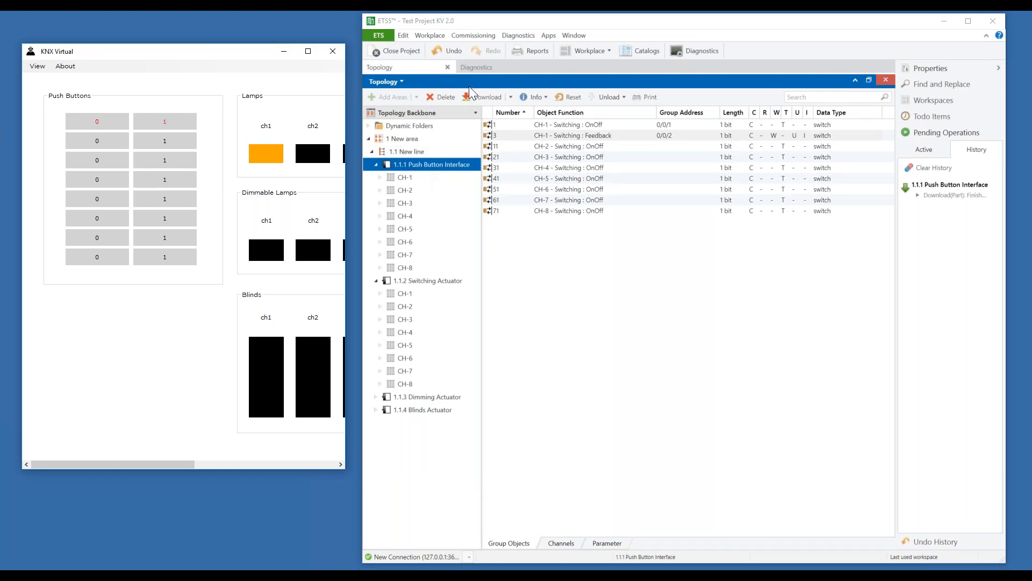
pyautogui.click(472, 67)
pyautogui.click(473, 67)
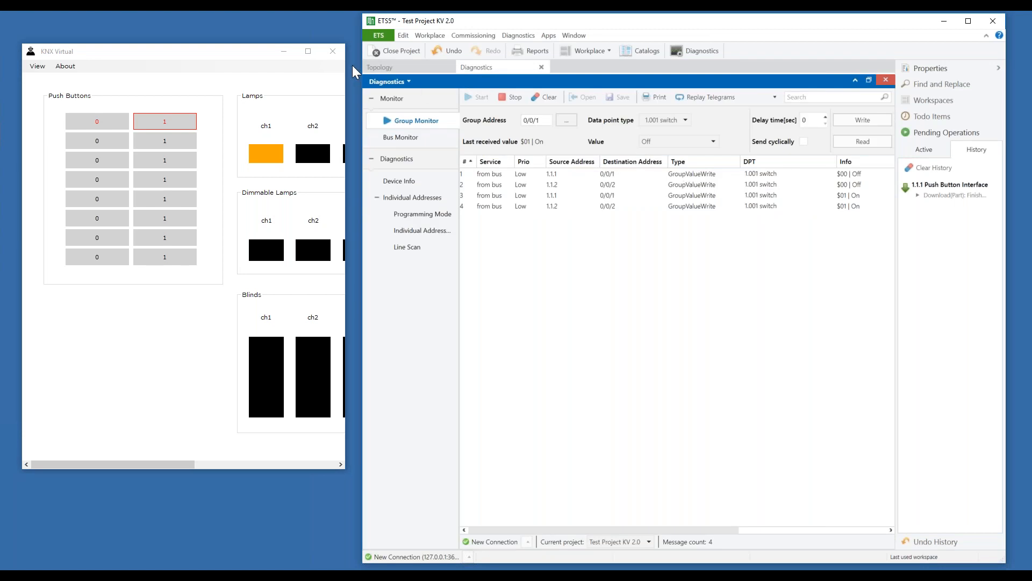
# - Reset the 1.1.1 Push Button Interface device from the project topology
pyautogui.click(395, 72)
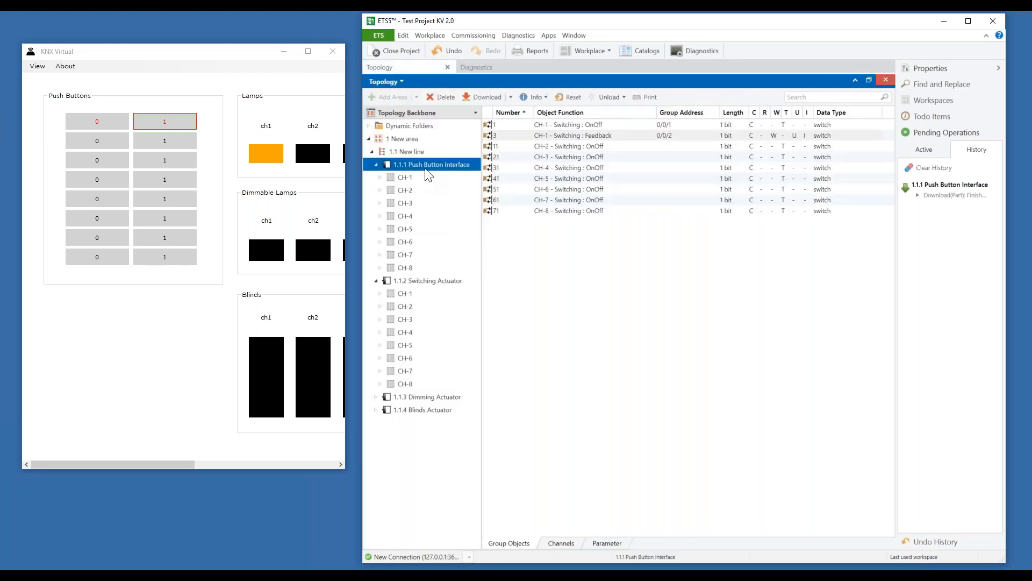
pyautogui.rightClick(433, 173)
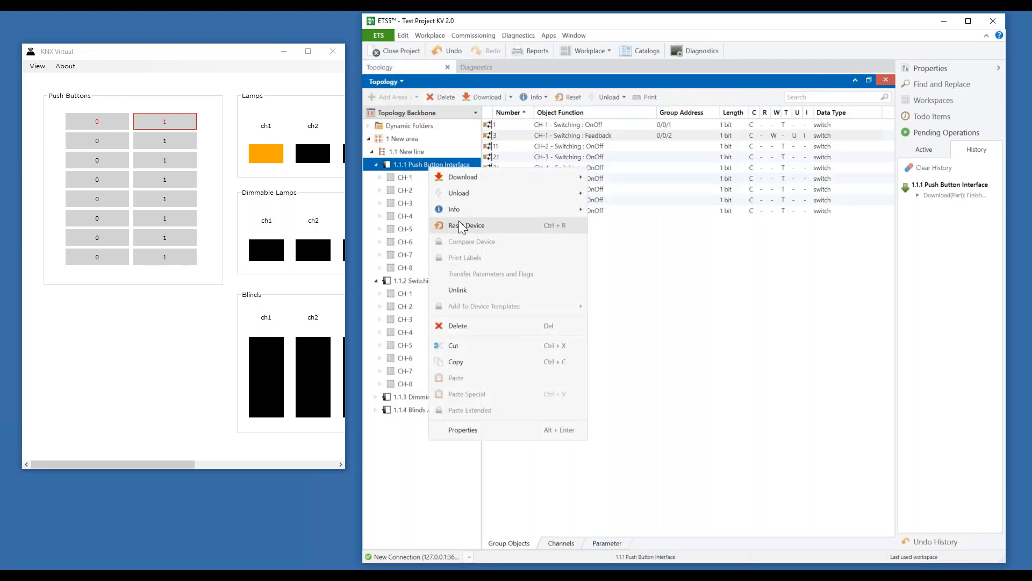
pyautogui.click(461, 225)
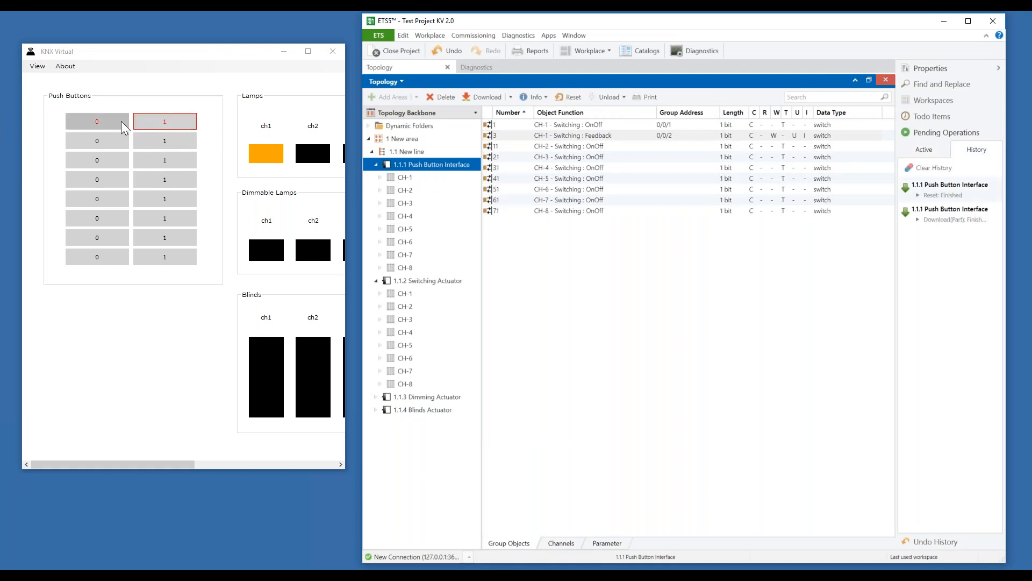
# - Examine the Restart, GroupValueRead and GroupValueResponse telegrams from the device reset in the Group Monitor
pyautogui.click(474, 69)
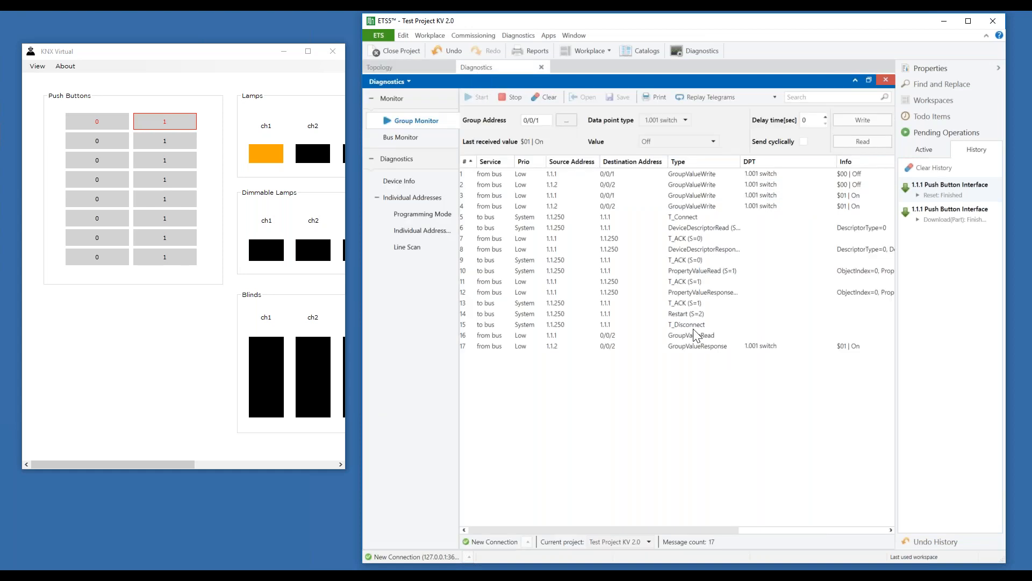
pyautogui.click(682, 314)
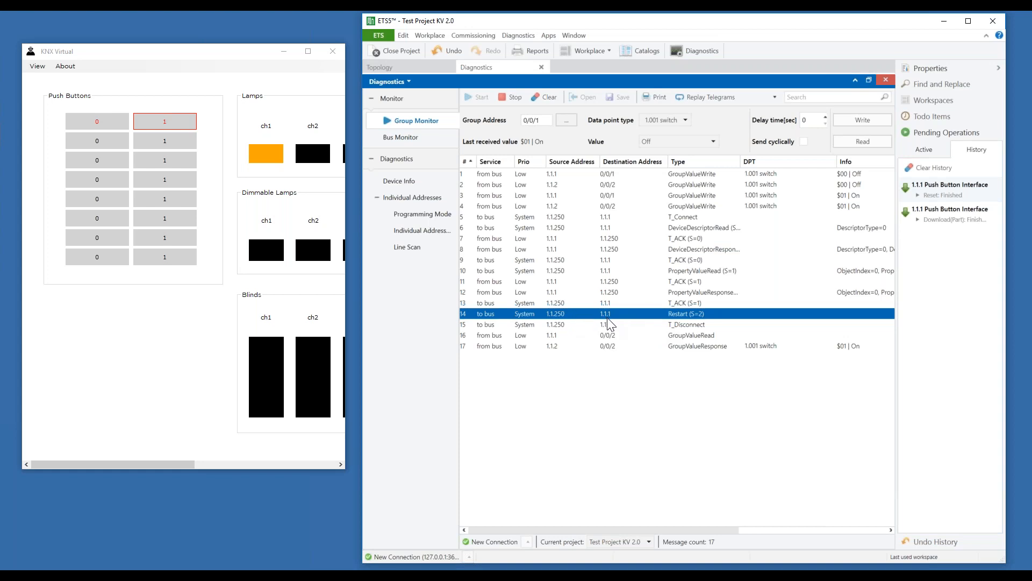
pyautogui.click(693, 335)
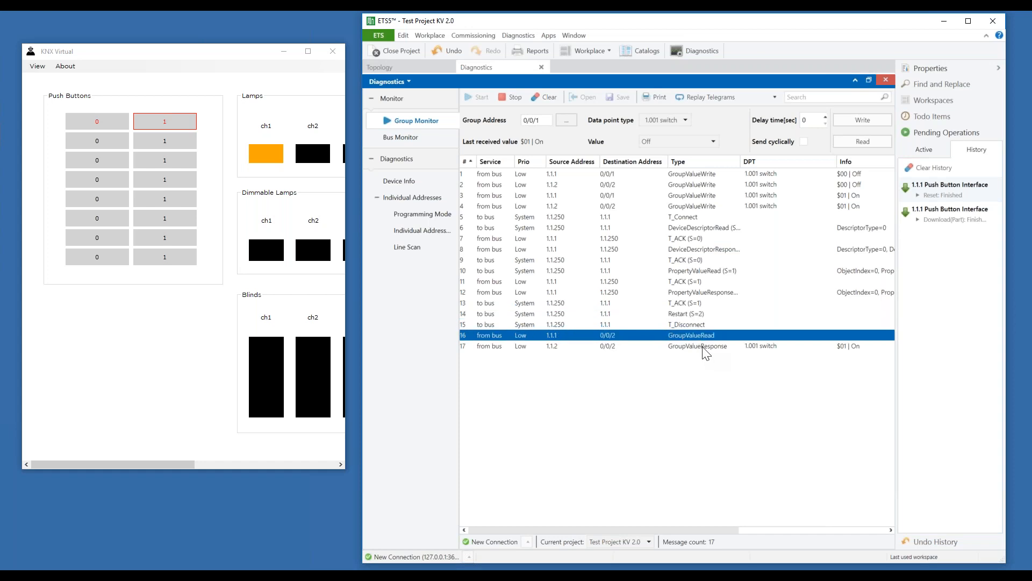
pyautogui.click(702, 347)
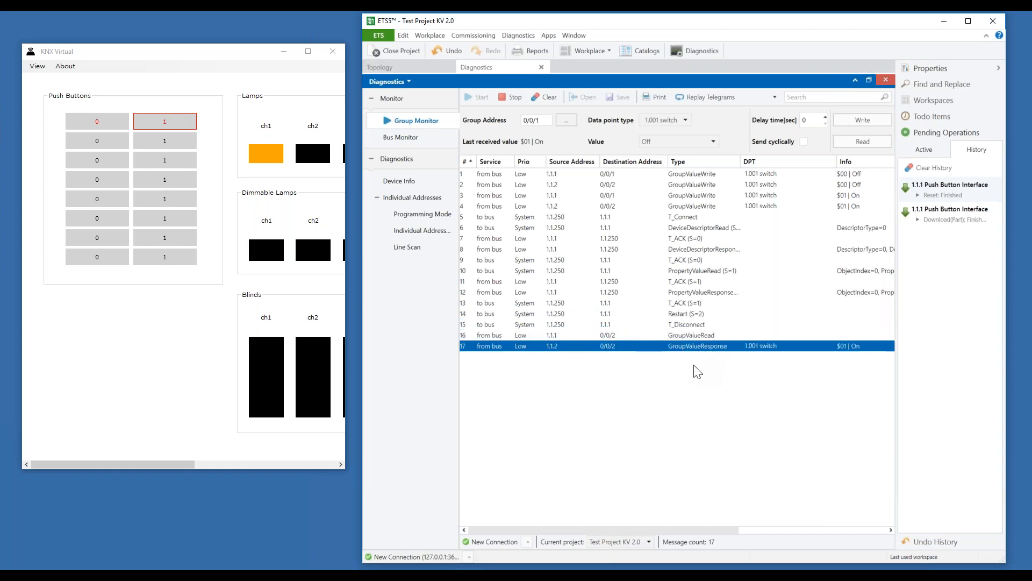